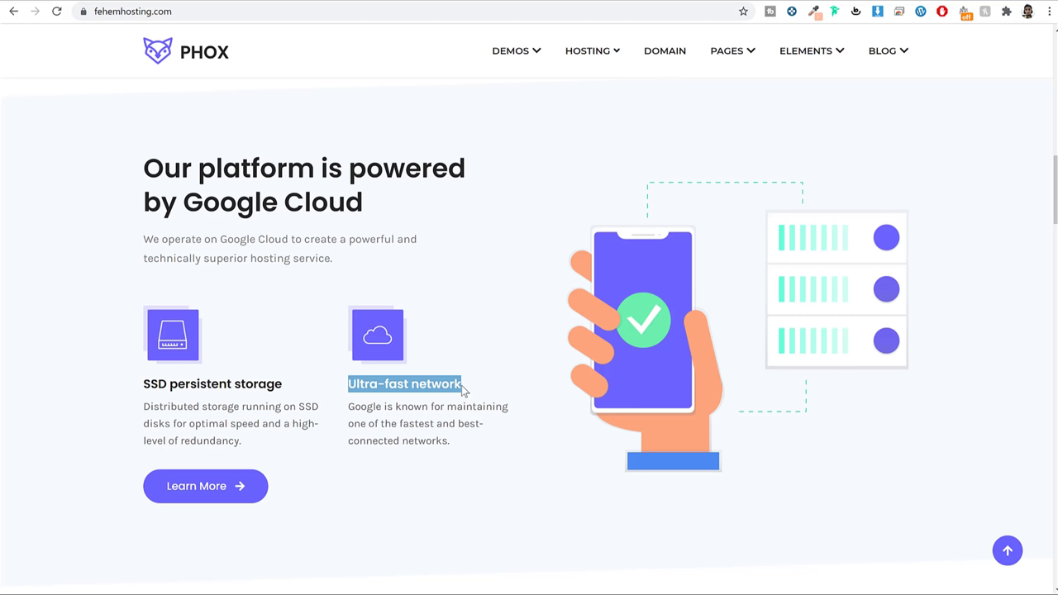
Compare the Advanced and Optional feature lists, noting Domain Privacy and Spam Protection, then reach the pricing plans
scroll(886, 308, "down", 6)
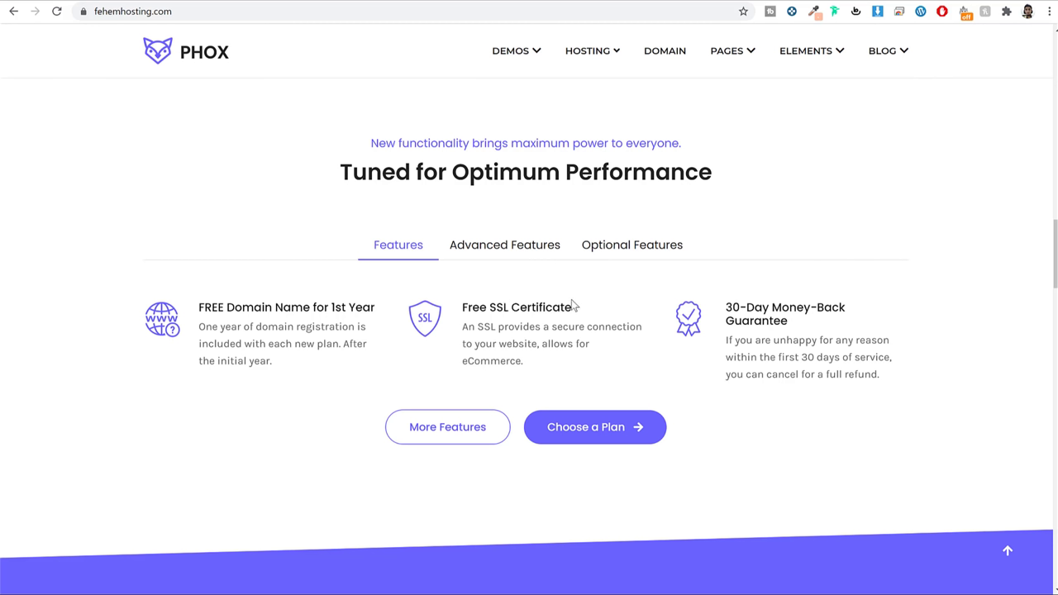
left_click(498, 250)
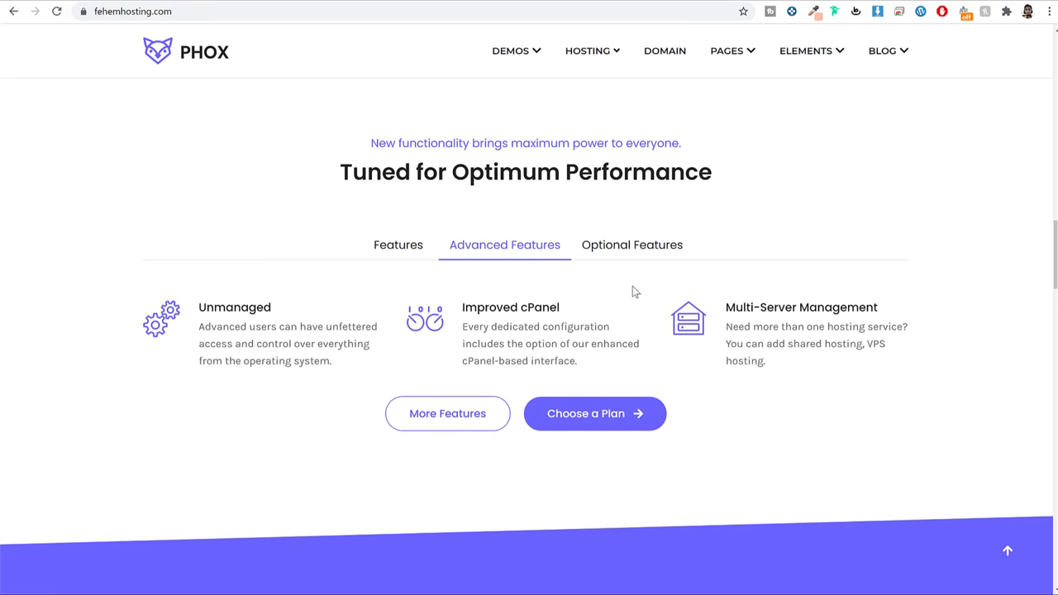
left_click(621, 244)
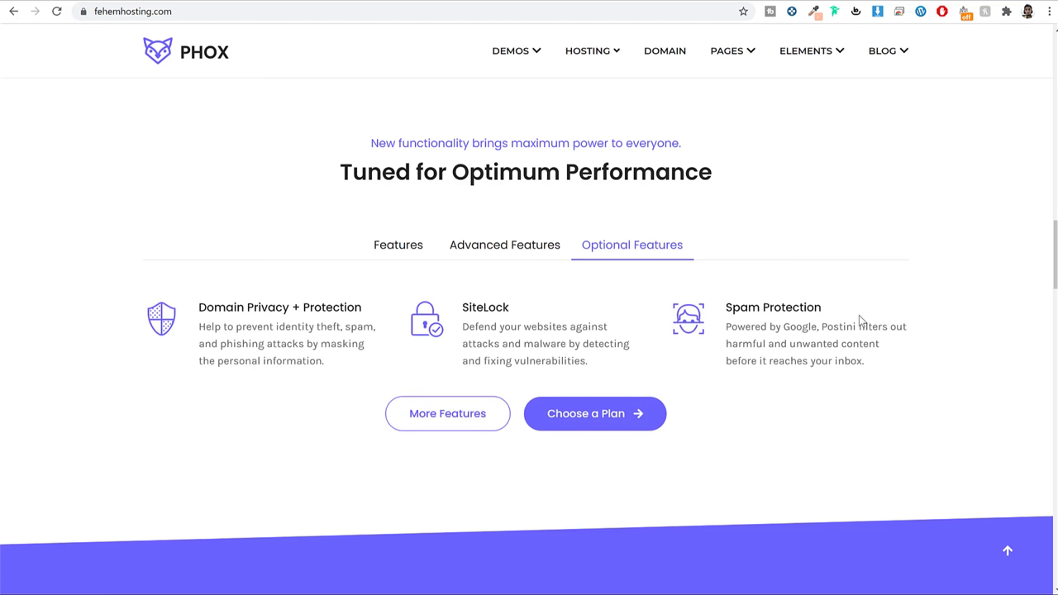
left_click_drag(287, 308, 206, 306)
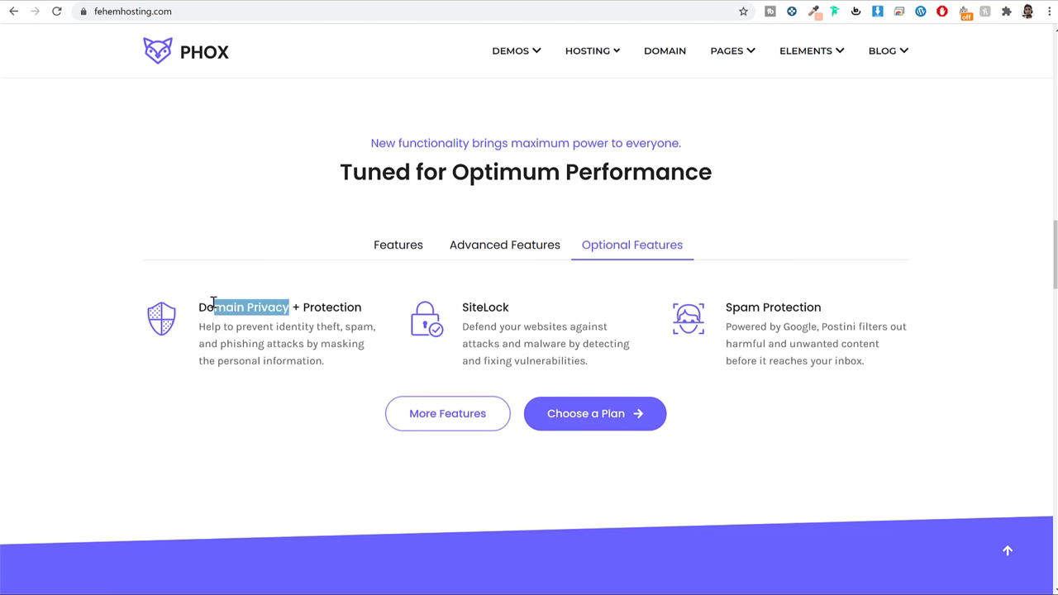
left_click_drag(833, 308, 725, 304)
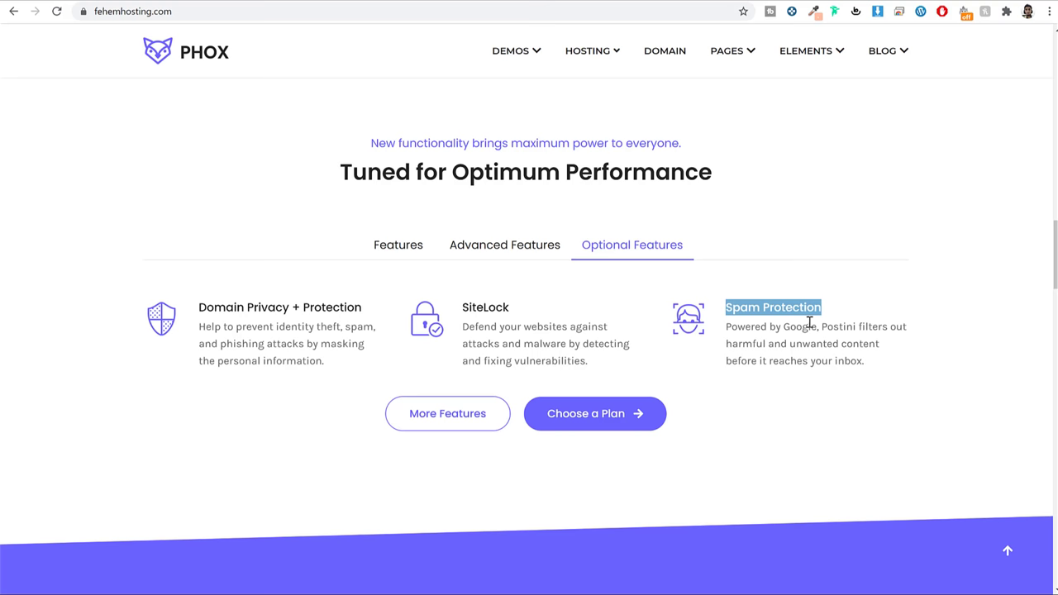
scroll(904, 326, "down", 6)
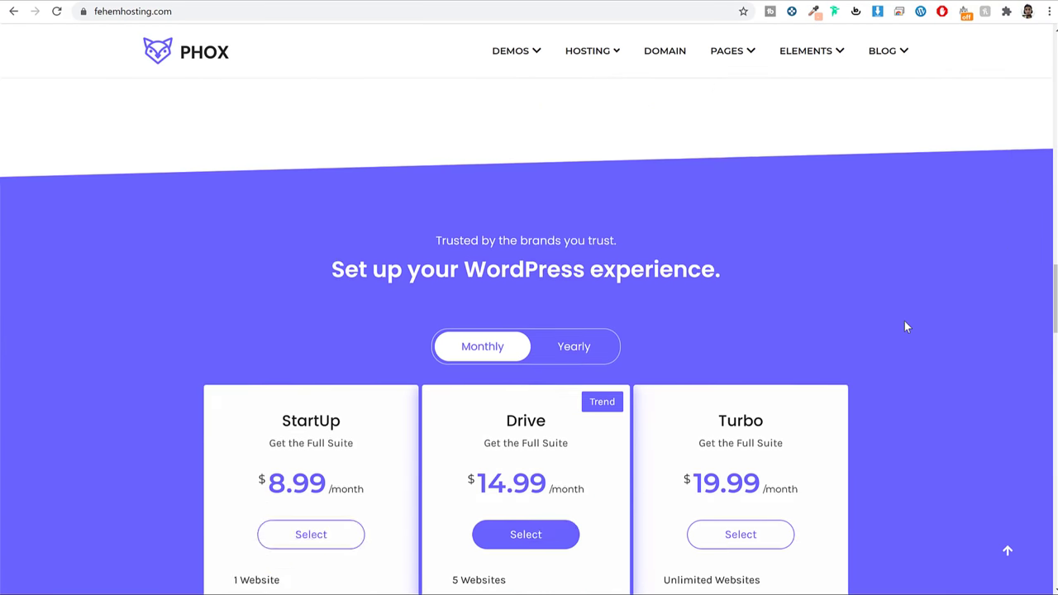
Look over the StartUp plan's feature list, including 10 GB Web Space
scroll(905, 327, "down", 1)
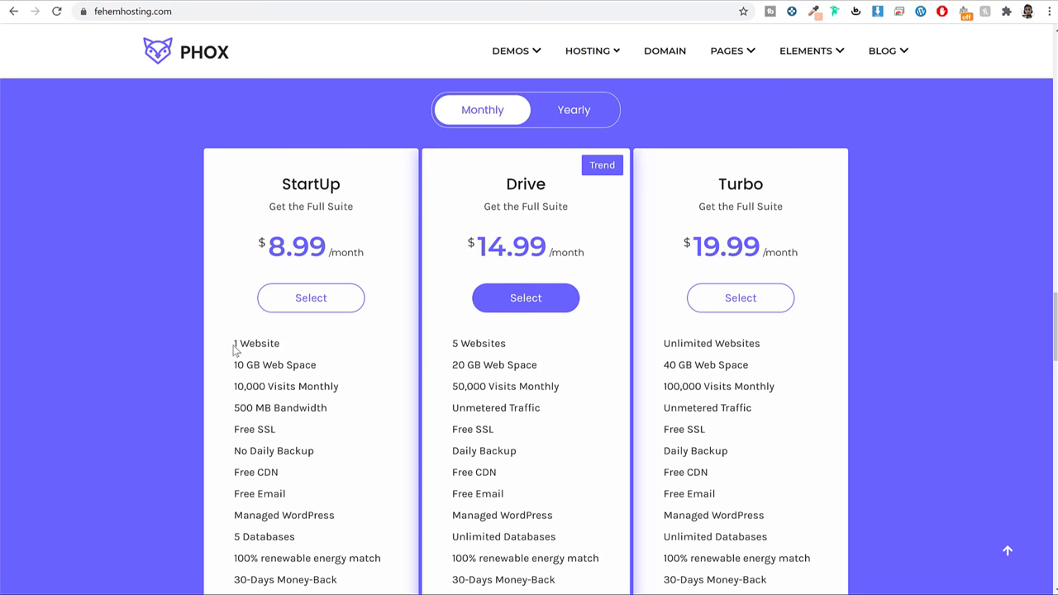
left_click_drag(234, 349, 240, 592)
left_click(472, 359)
left_click_drag(316, 364, 235, 364)
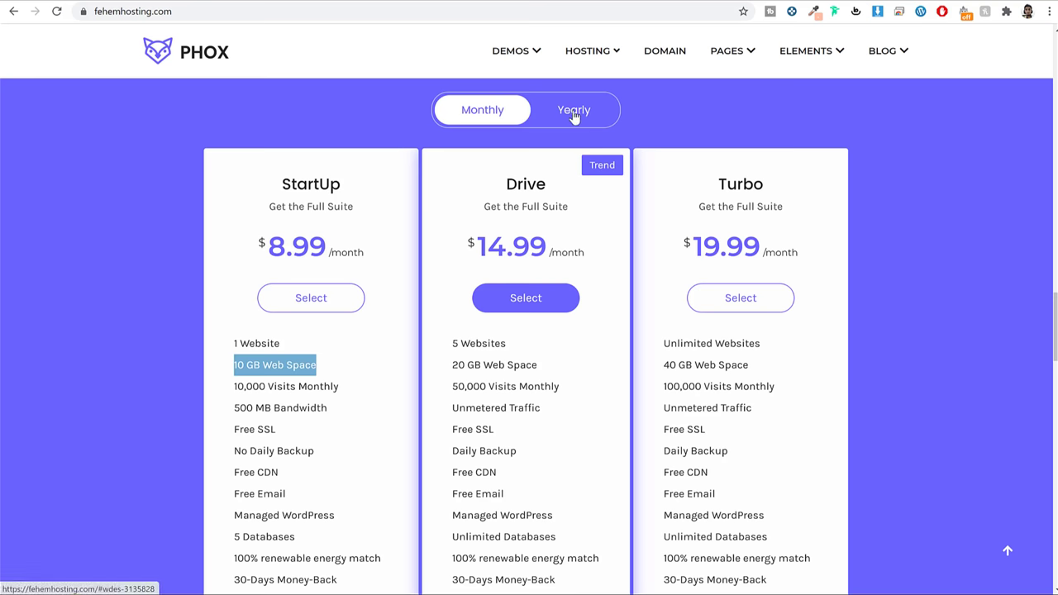
Compare monthly and yearly prices, leaving Yearly on with StartUp at $5.99 per month
left_click(573, 116)
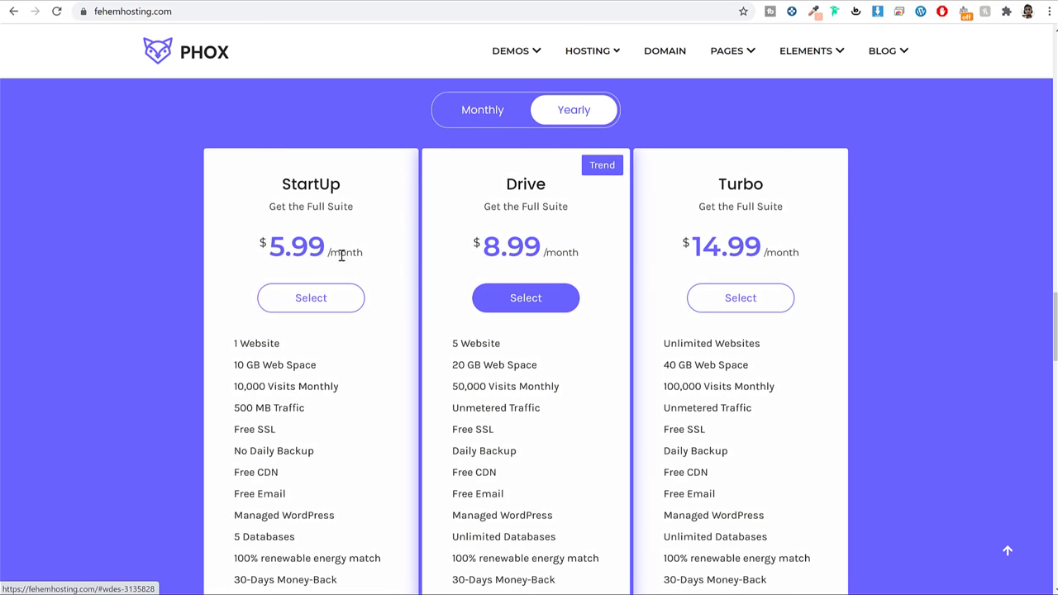
left_click(484, 121)
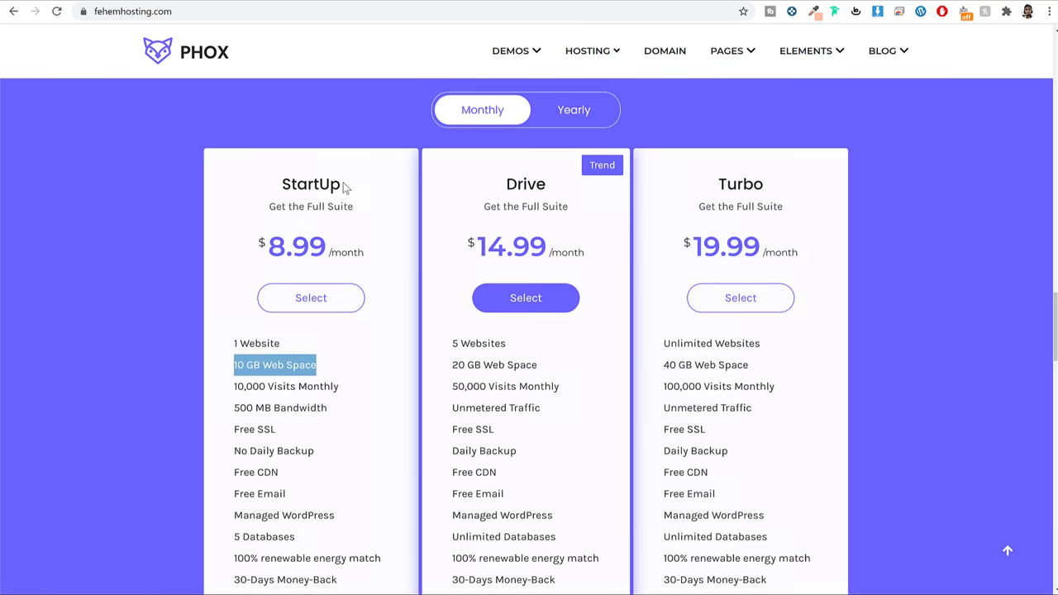
left_click_drag(346, 184, 273, 183)
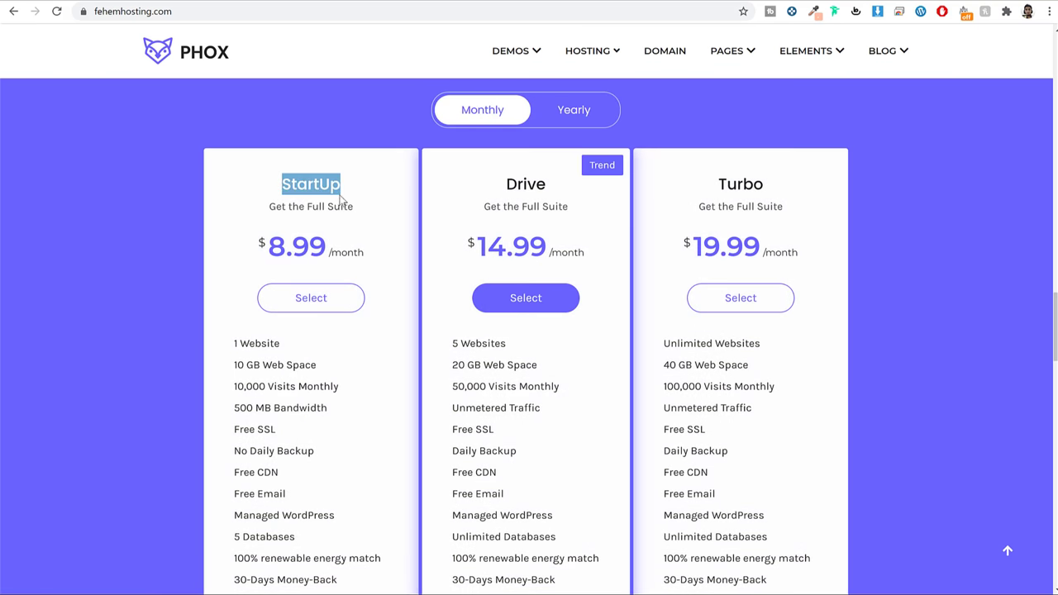
left_click_drag(331, 246, 268, 243)
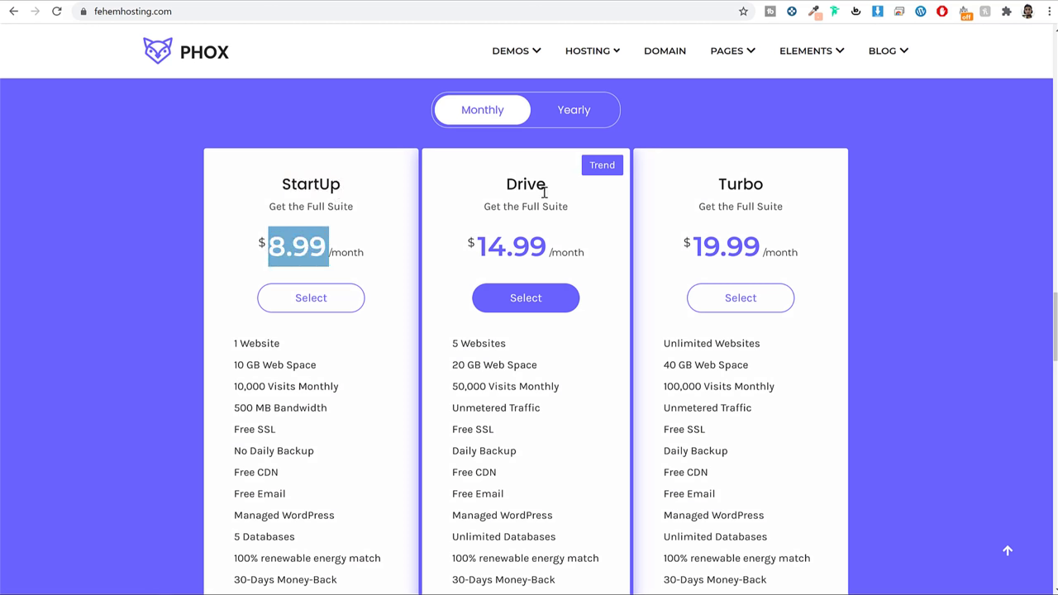
left_click_drag(545, 192, 493, 183)
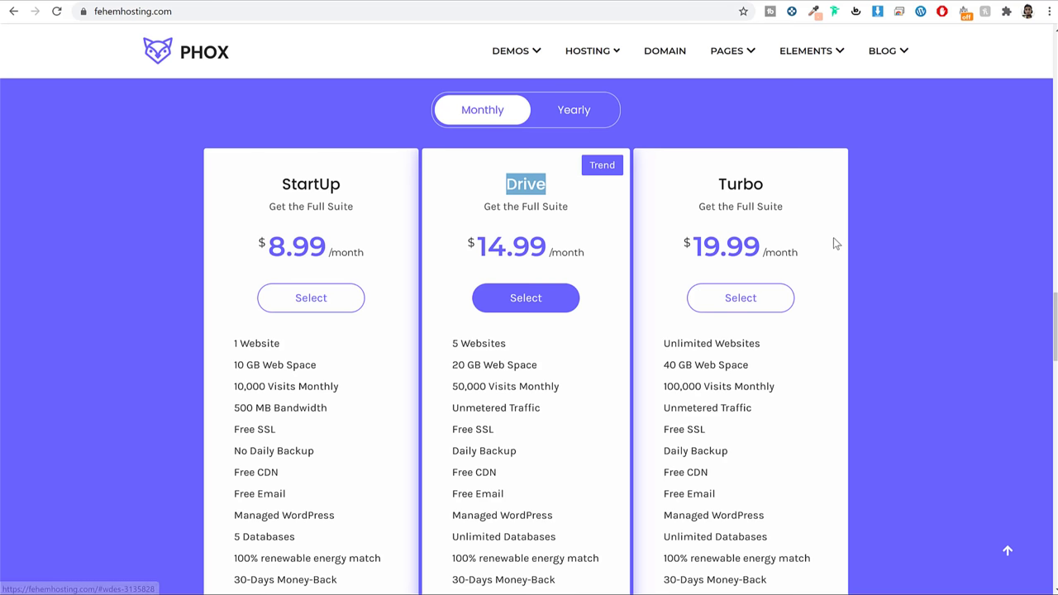
left_click(587, 112)
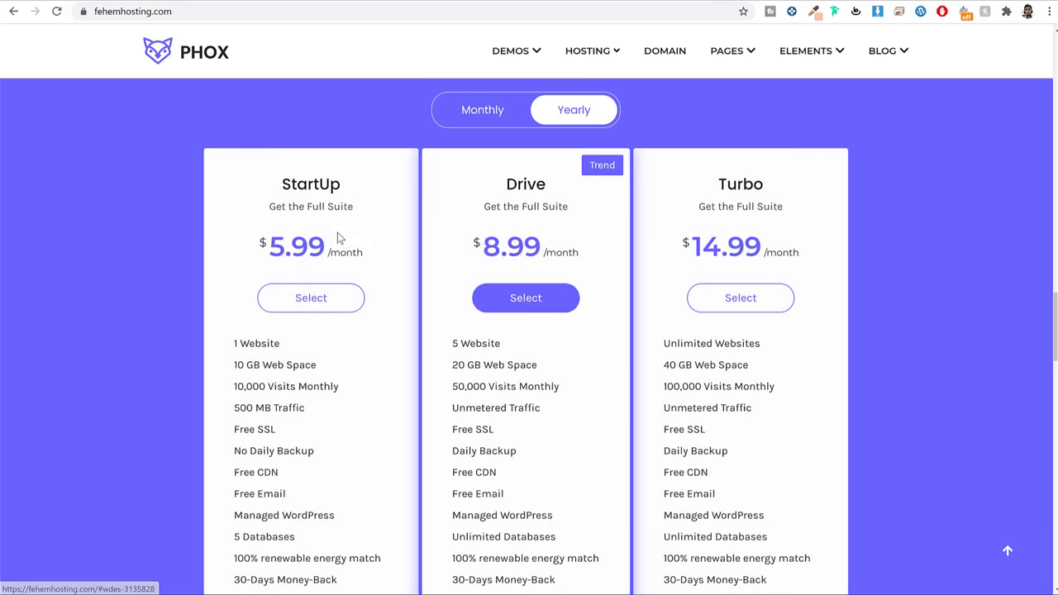
left_click_drag(329, 240, 258, 244)
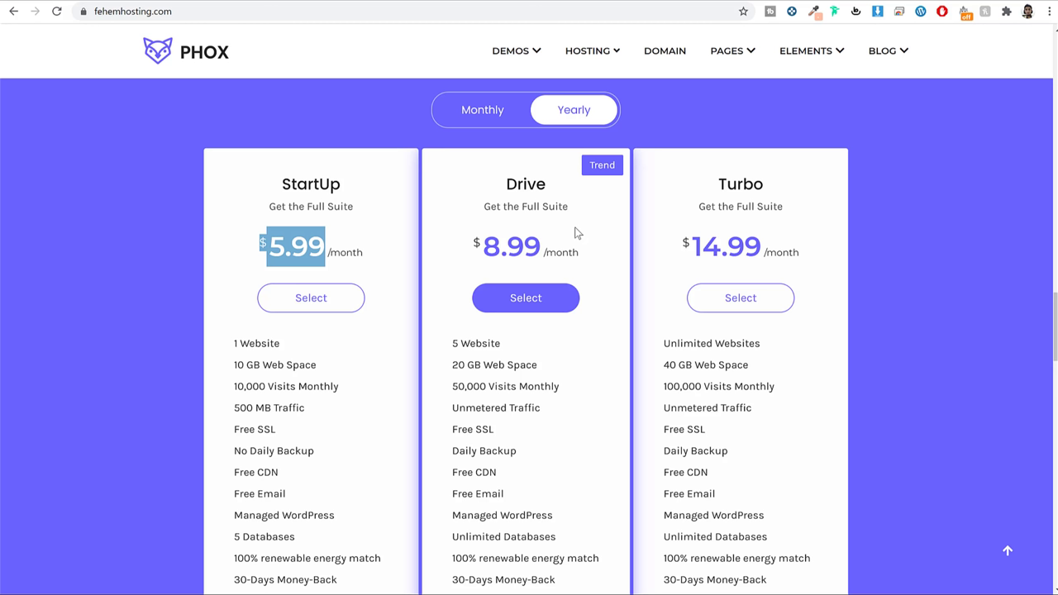
left_click_drag(525, 461, 454, 340)
scroll(893, 271, "down", 5)
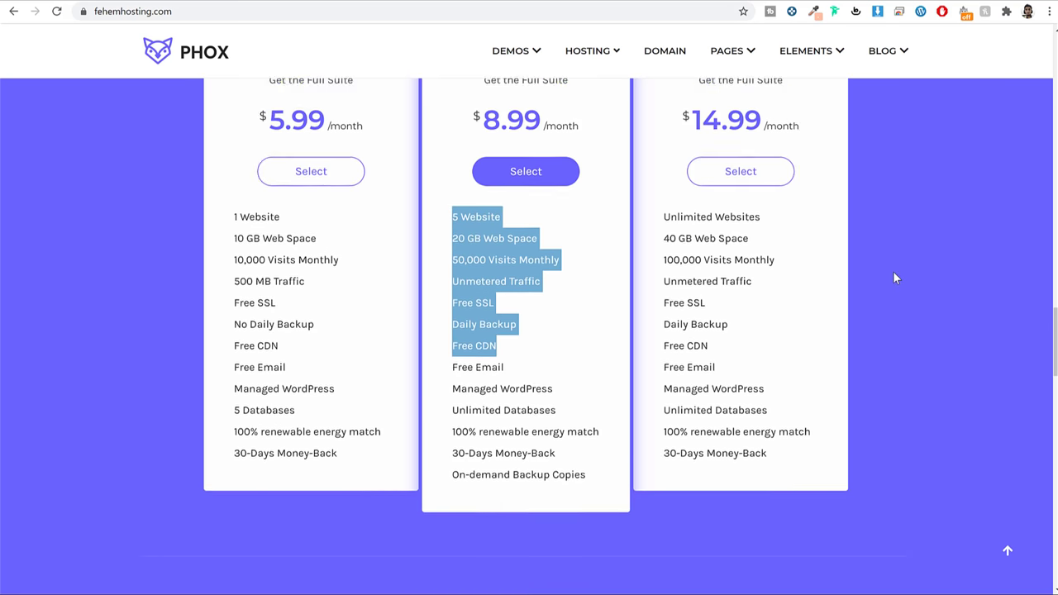
scroll(894, 274, "down", 7)
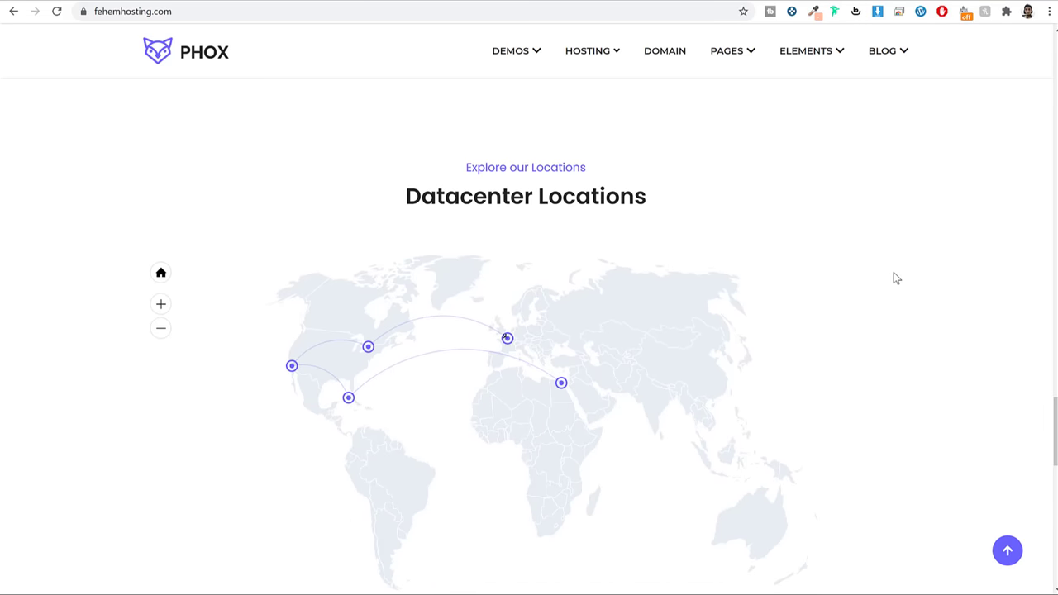
scroll(894, 279, "down", 1)
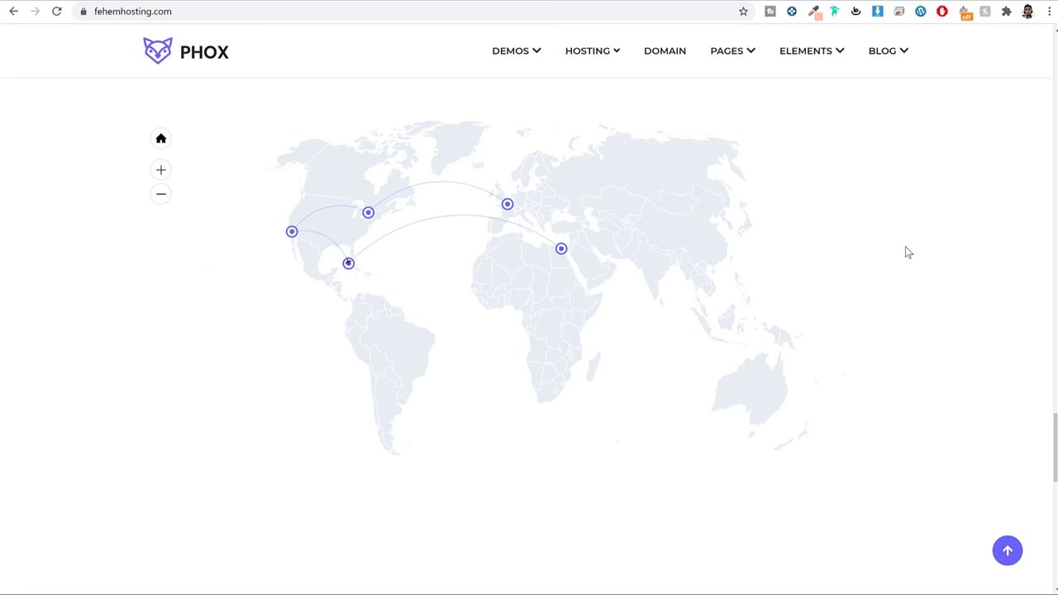
scroll(907, 252, "down", 10)
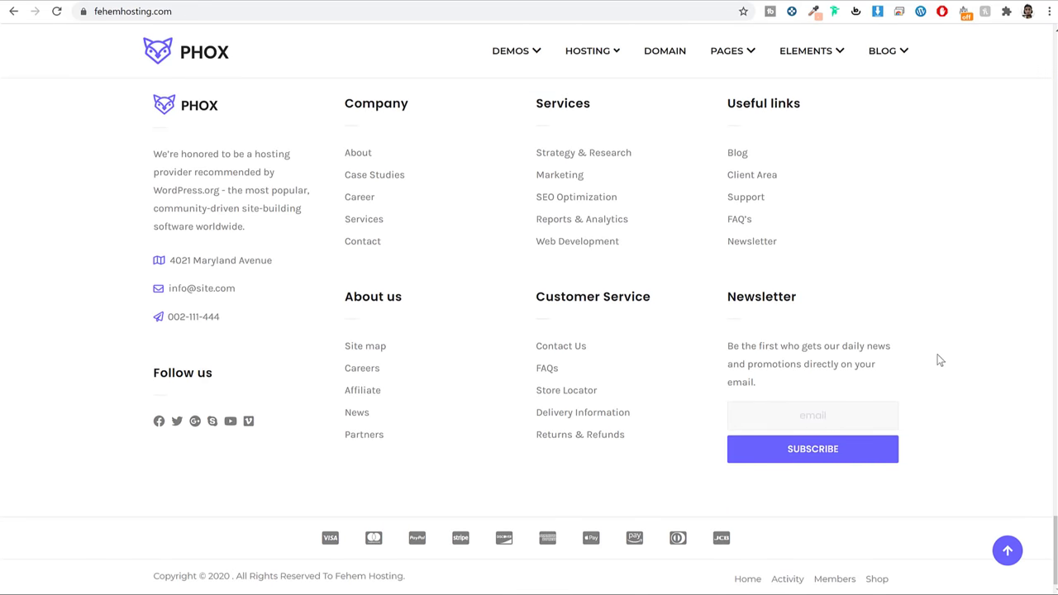
scroll(939, 360, "up", 12)
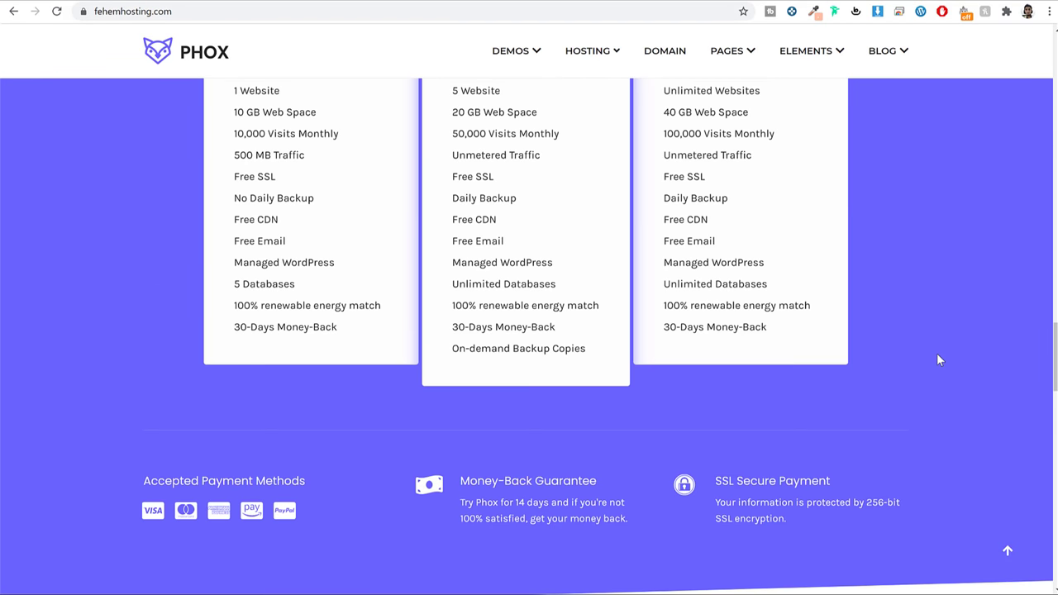
scroll(939, 360, "up", 3)
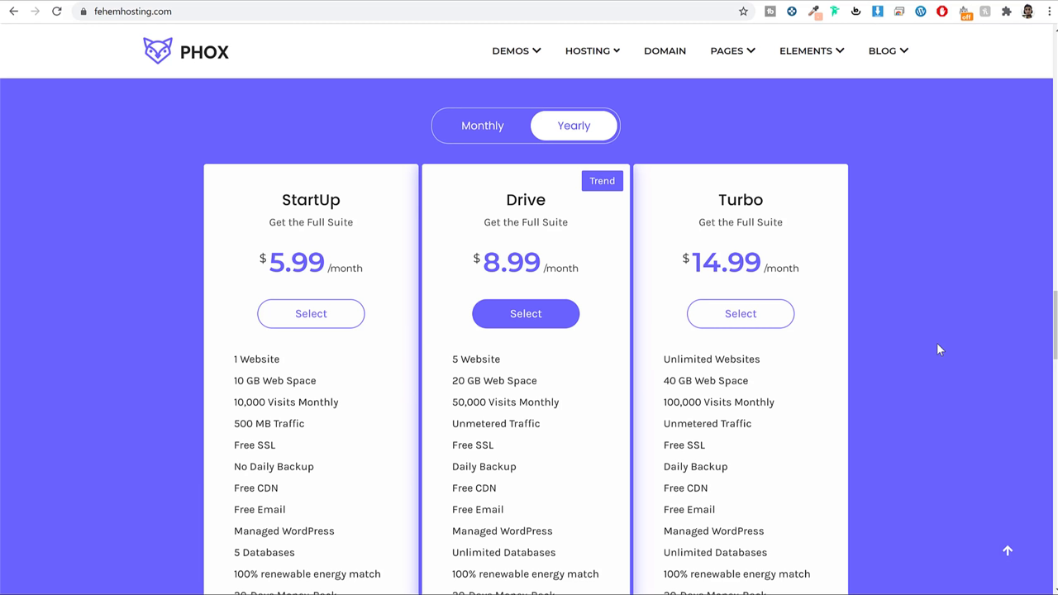
left_click_drag(503, 200, 549, 197)
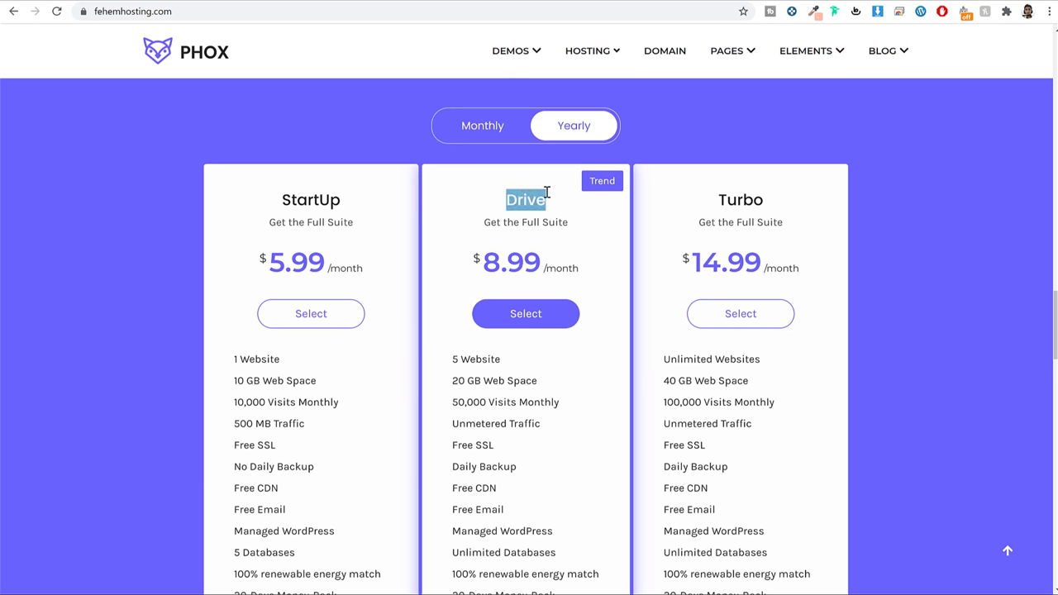
Select the Drive plan and check availability of the domain 'zzzzzzzsasssss' with .com
left_click(522, 320)
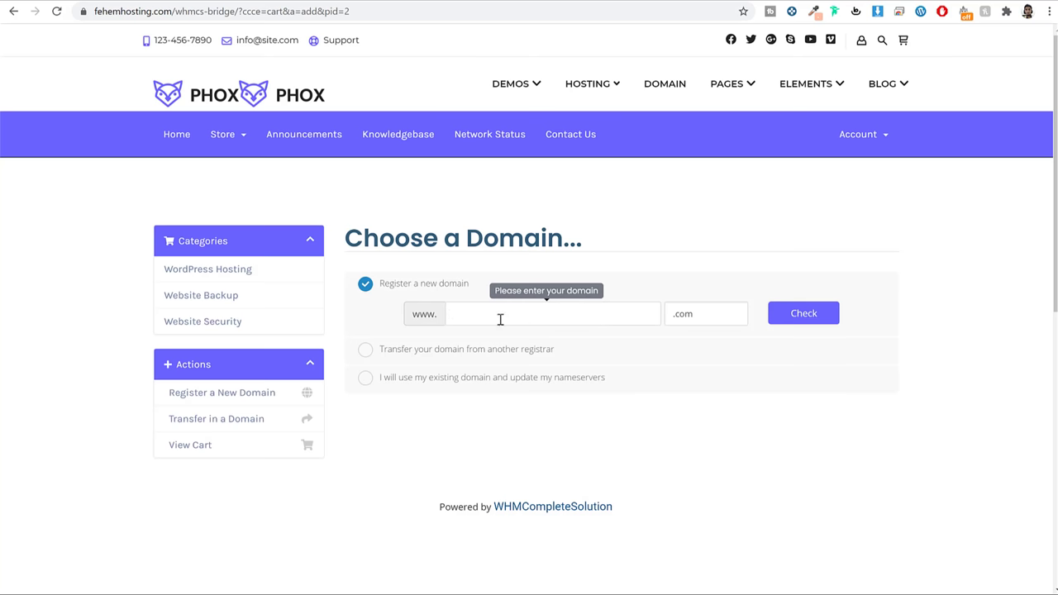
left_click(686, 319)
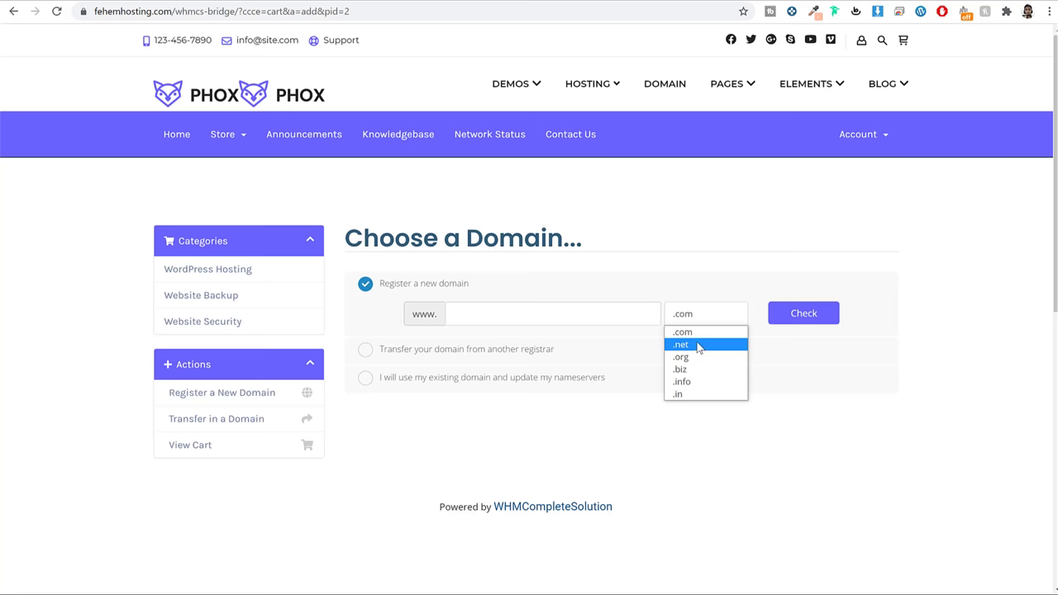
left_click(540, 315)
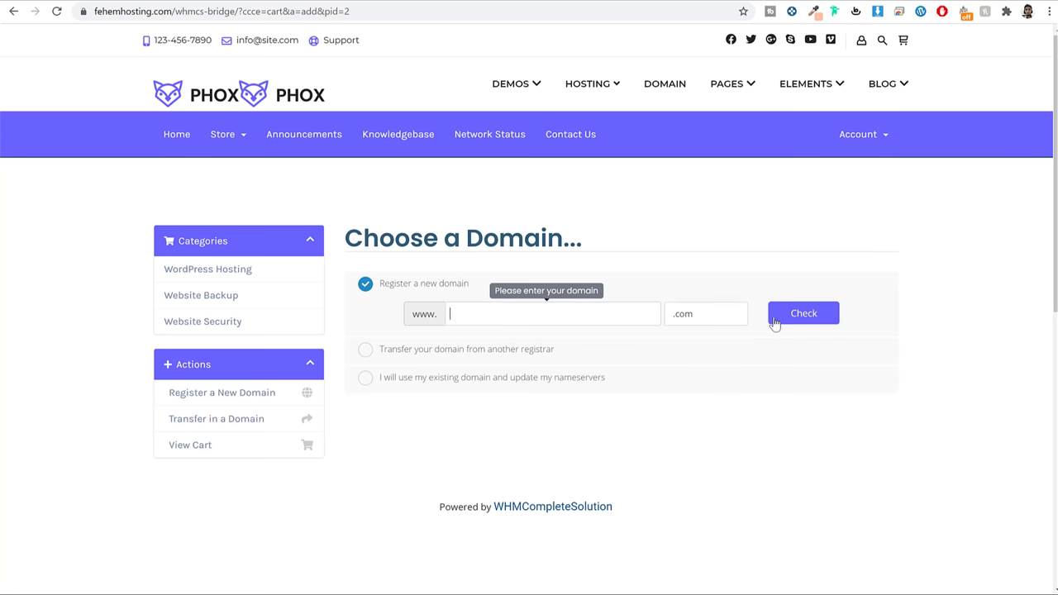
type("zzzzzzzsassss")
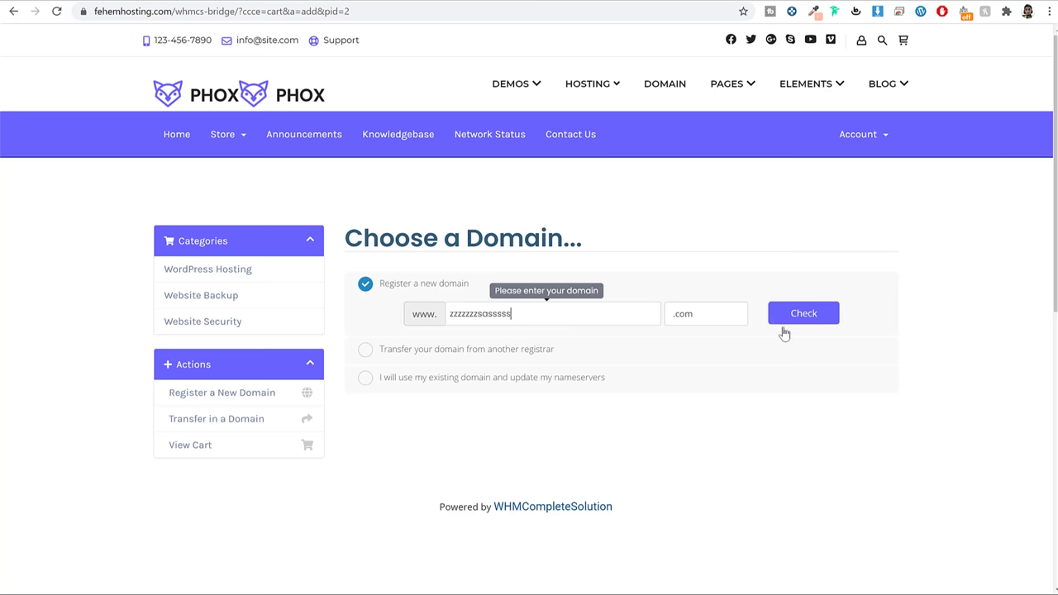
type("s")
left_click(791, 314)
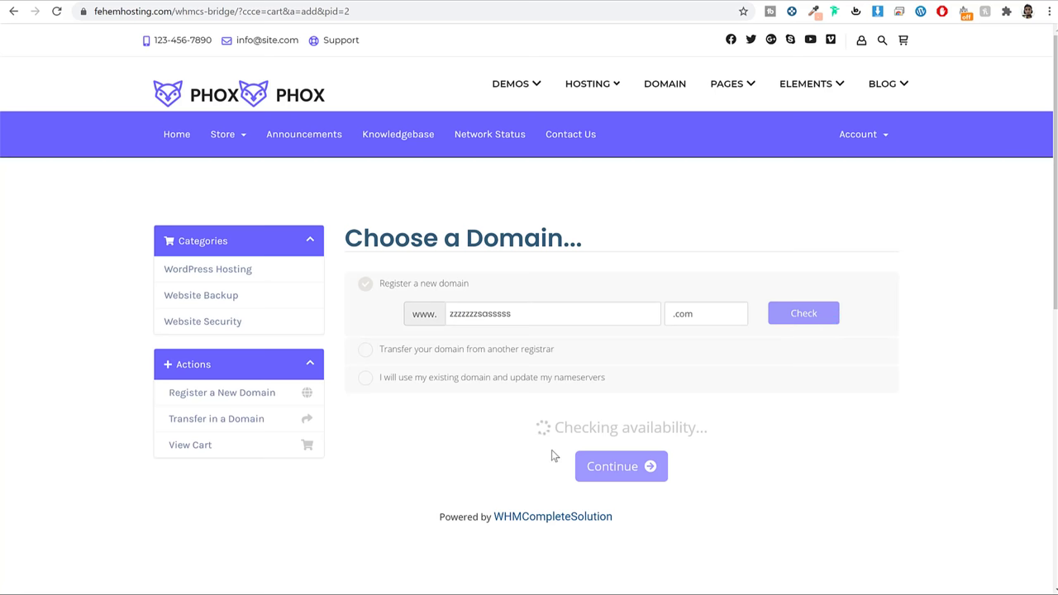
left_click_drag(496, 428, 782, 427)
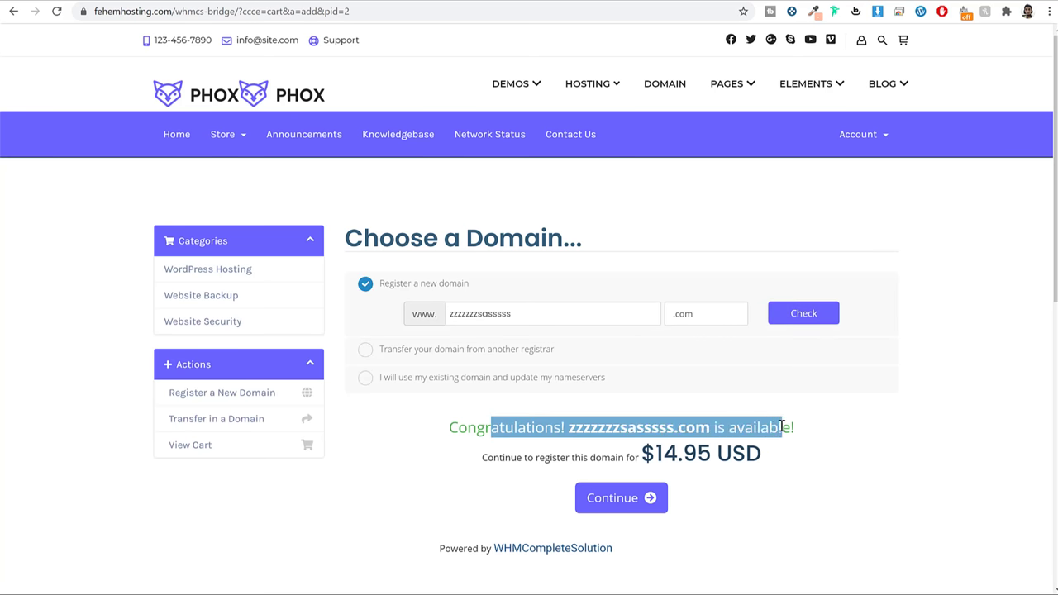
scroll(800, 452, "down", 1)
scroll(800, 452, "down", 1)
left_click_drag(711, 319, 648, 322)
scroll(857, 340, "up", 1)
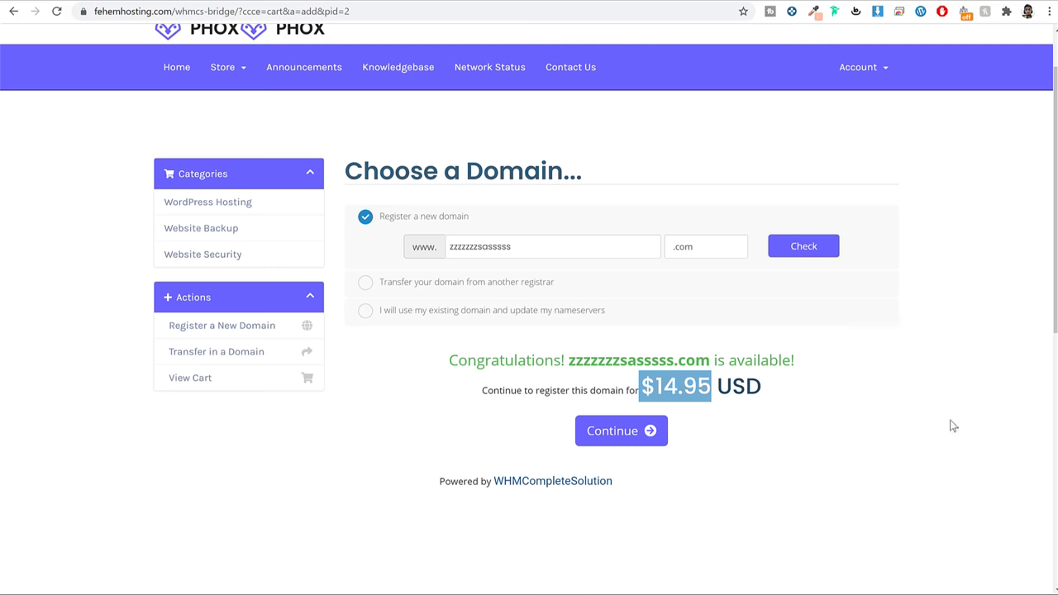
Use the existing domain fehem.in for the Drive order
left_click(486, 313)
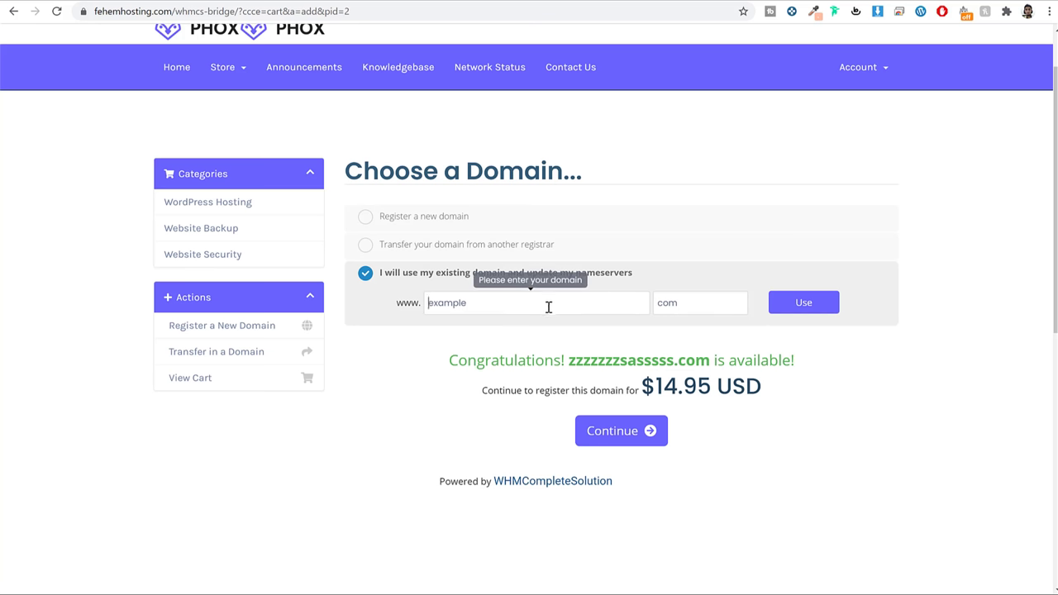
type("fehem")
key("Tab")
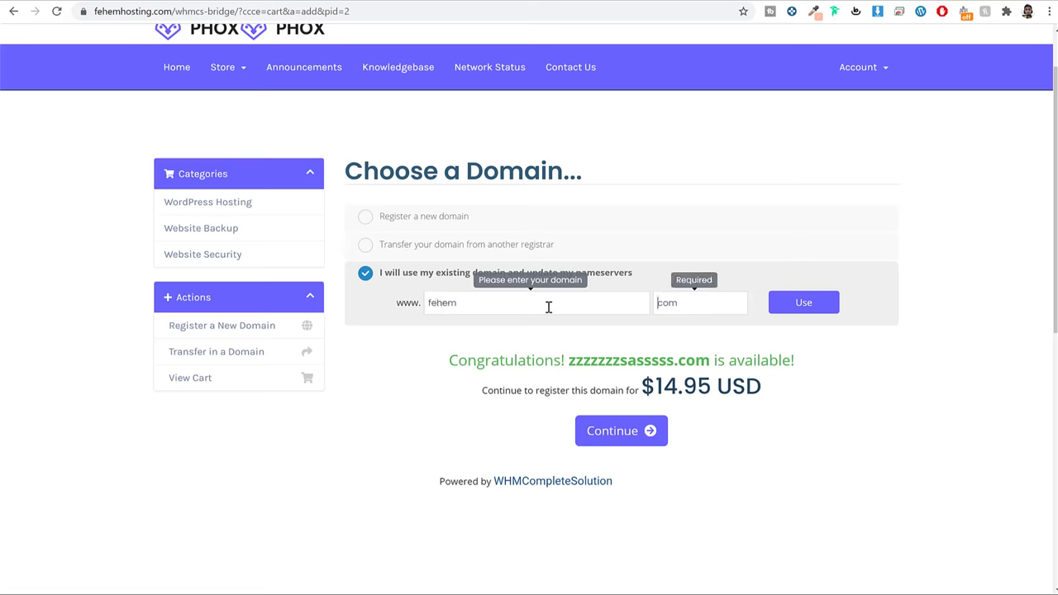
type("in")
left_click(823, 302)
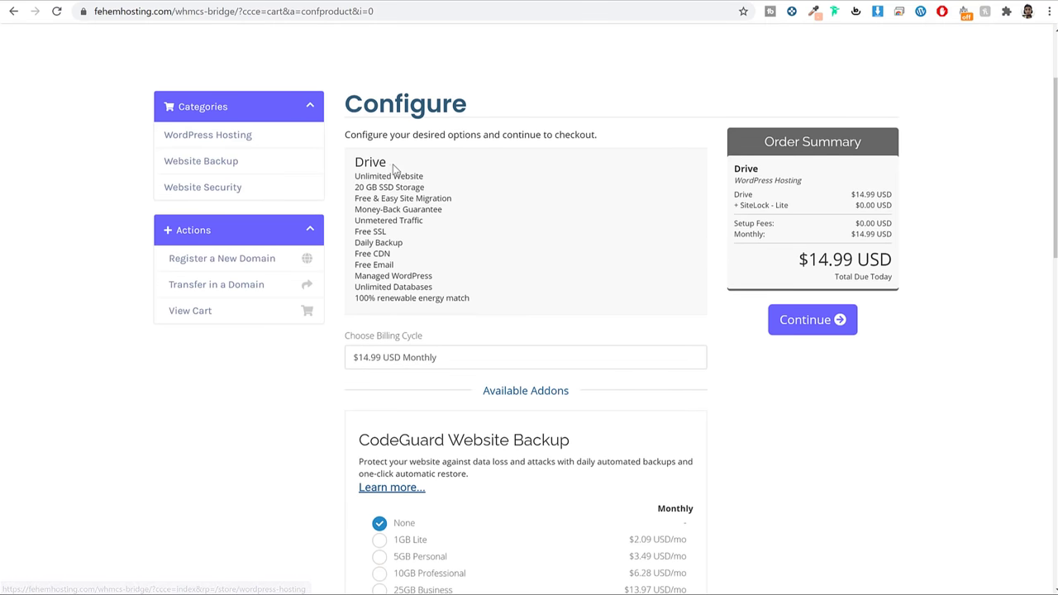
Set the Drive plan's billing cycle to $107.88 USD Annually
left_click_drag(388, 165, 355, 155)
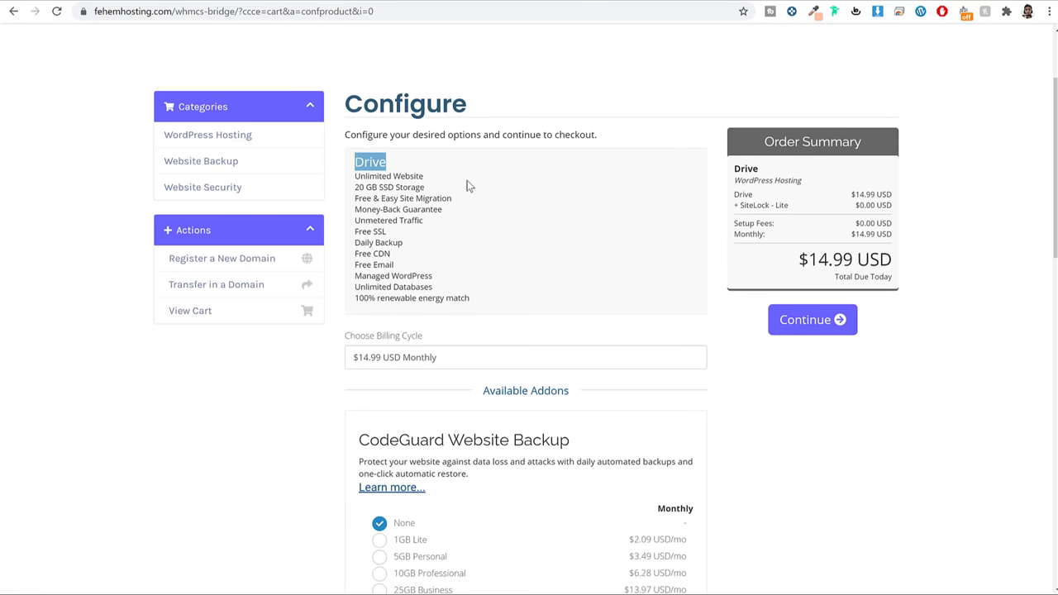
left_click_drag(356, 175, 416, 262)
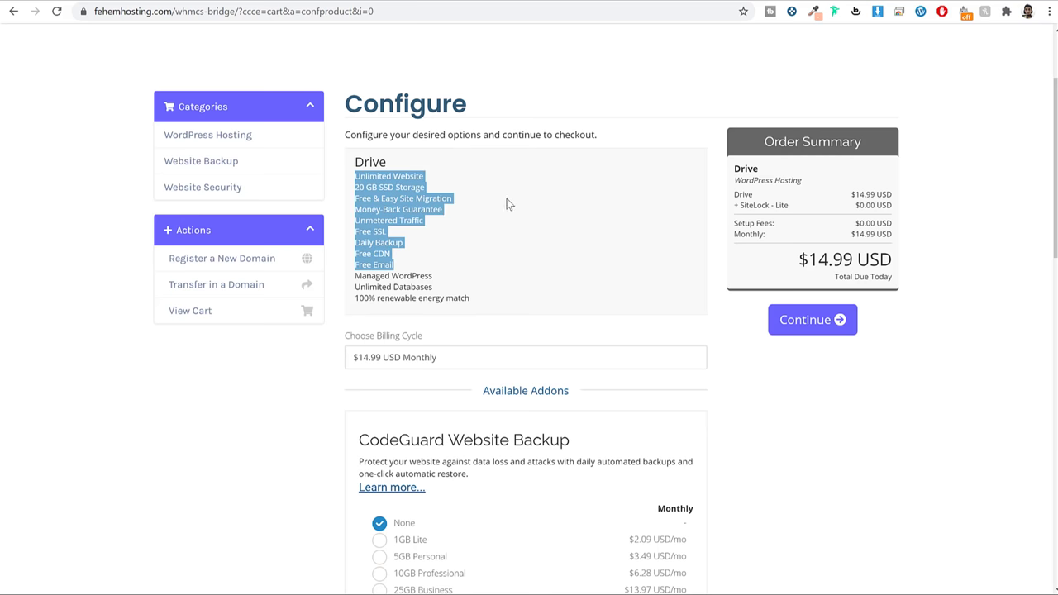
scroll(535, 202, "down", 2)
left_click(439, 229)
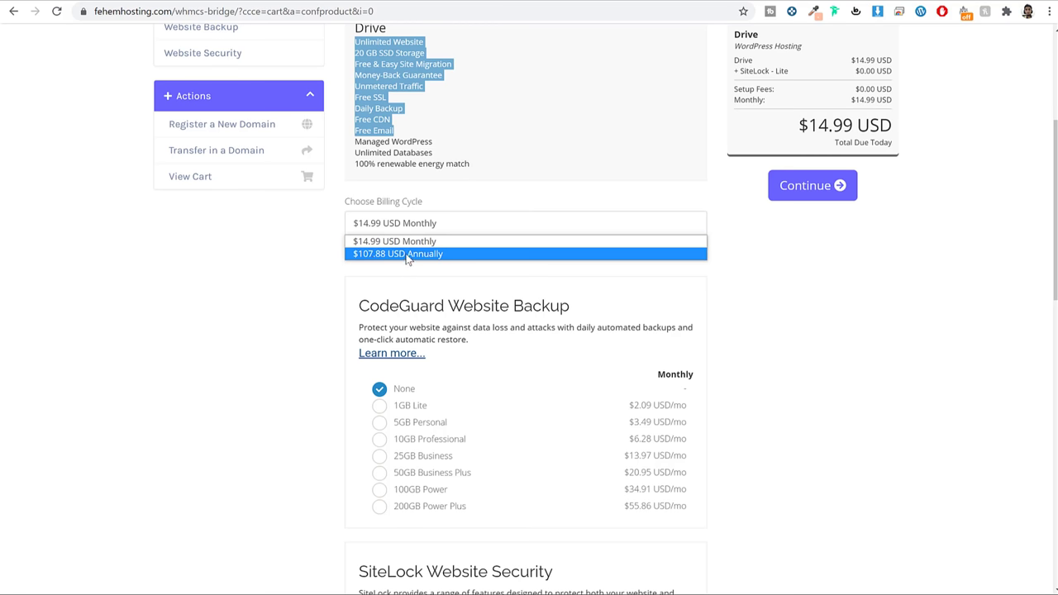
left_click(407, 254)
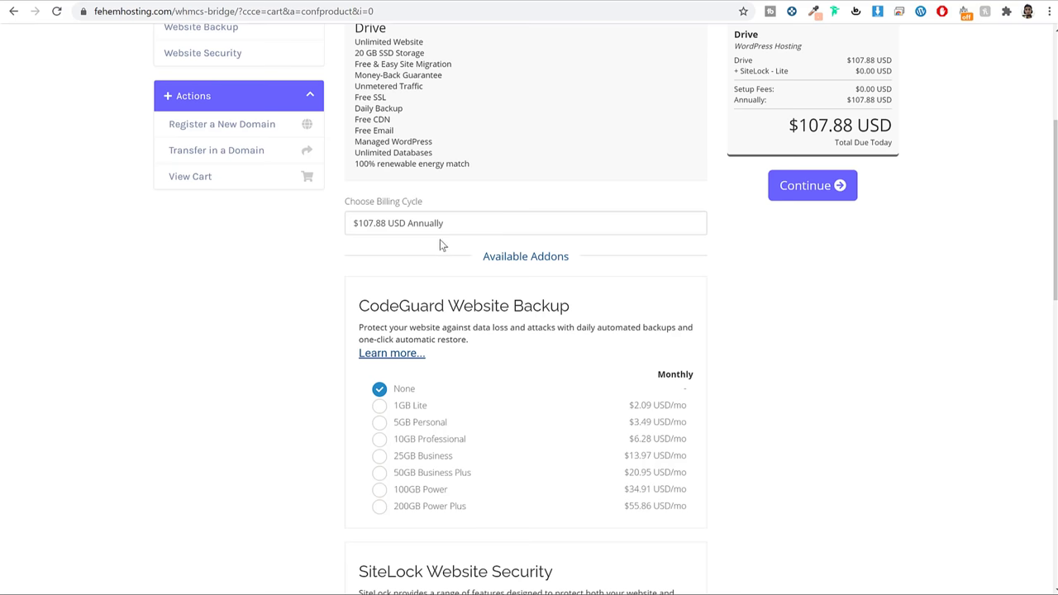
scroll(744, 166, "up", 1)
left_click_drag(784, 192, 916, 192)
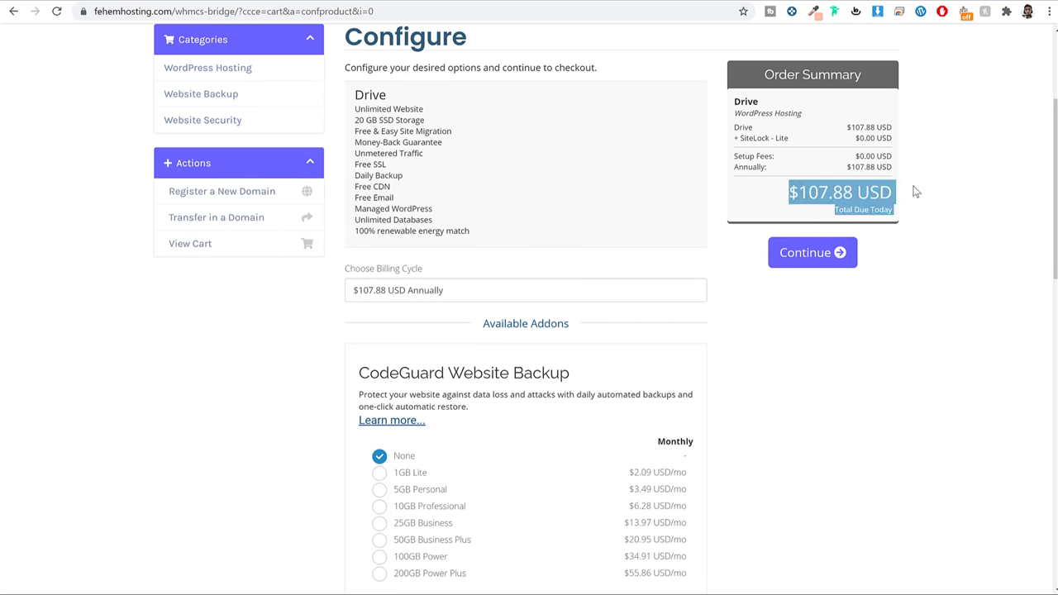
left_click(951, 227)
Add the CodeGuard 5GB Personal backup addon ($3.49/month) and continue to the order review
scroll(954, 229, "down", 3)
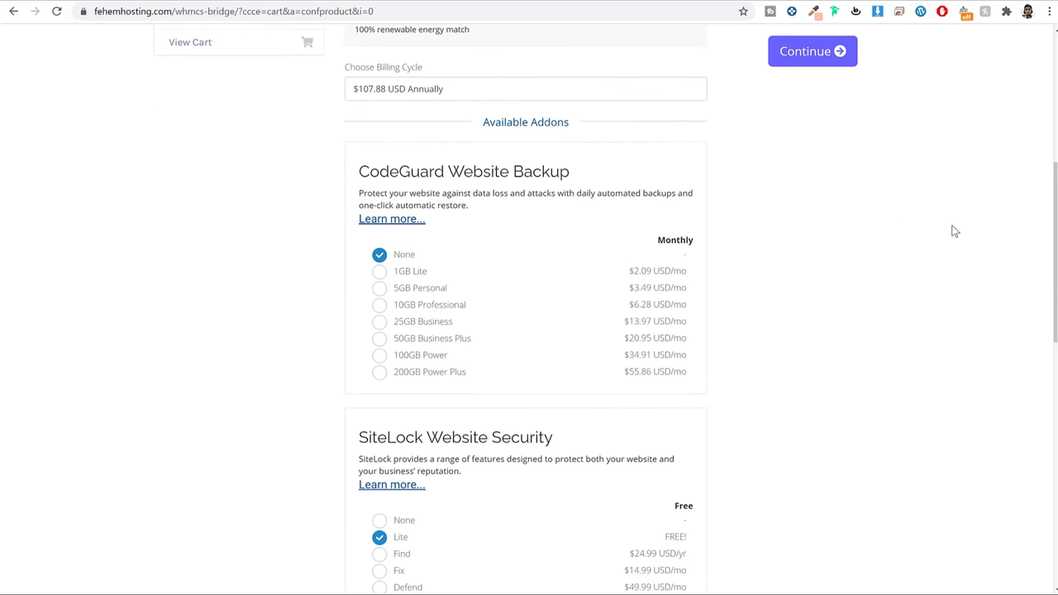
left_click_drag(530, 122, 573, 125)
scroll(821, 218, "down", 1)
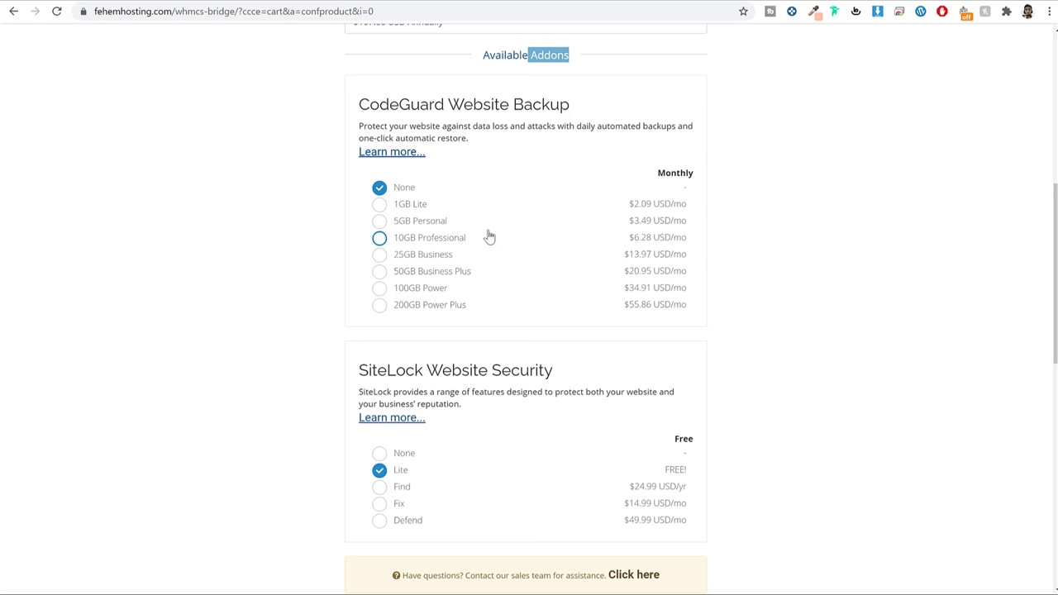
left_click(409, 224)
left_click_drag(452, 224, 399, 224)
left_click_drag(662, 223, 626, 225)
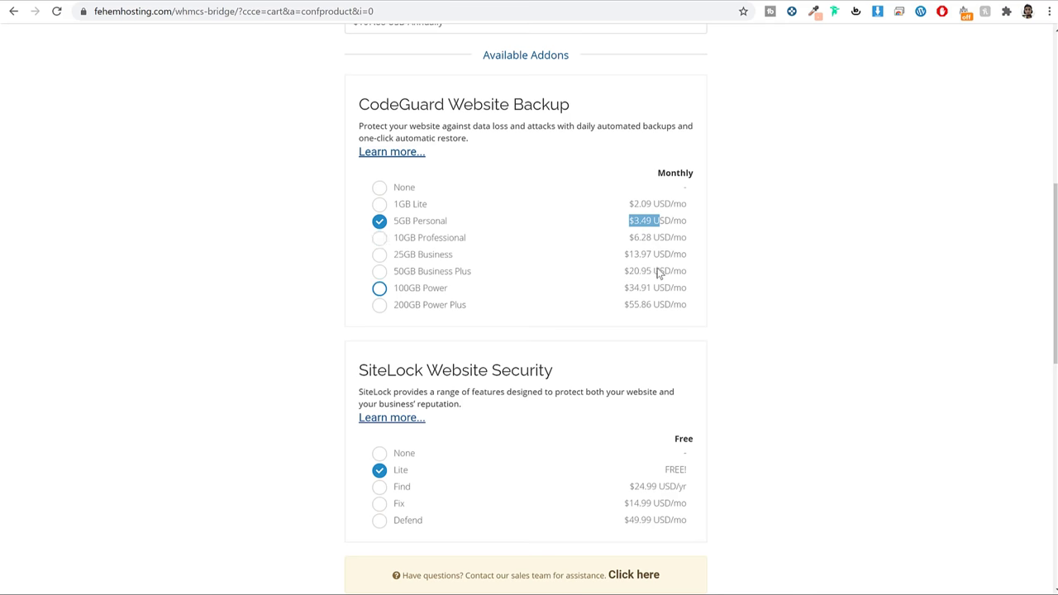
scroll(834, 290, "down", 1)
scroll(833, 292, "down", 3)
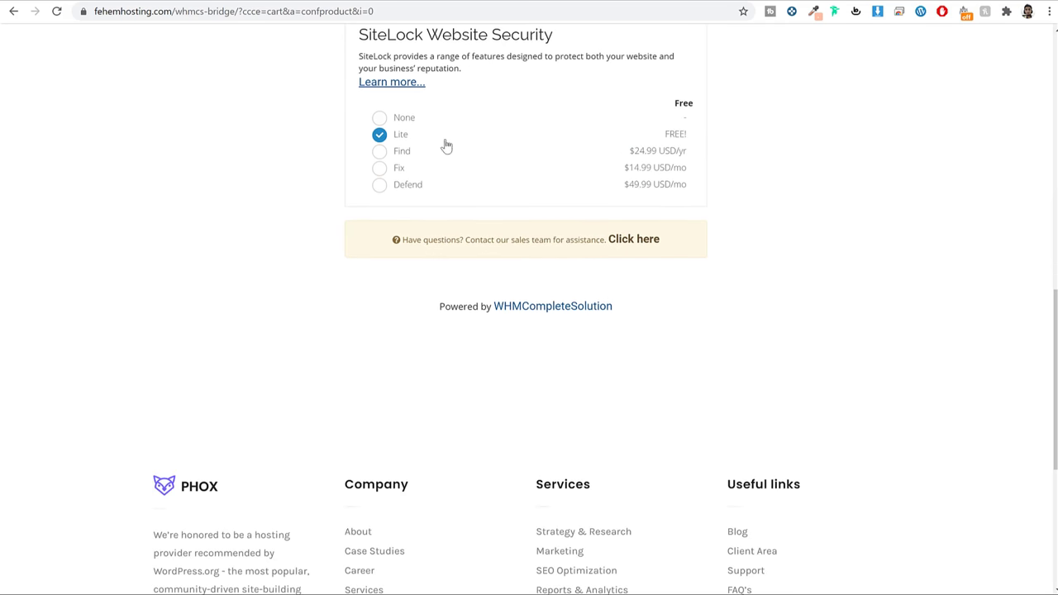
scroll(480, 232, "up", 7)
scroll(486, 243, "up", 2)
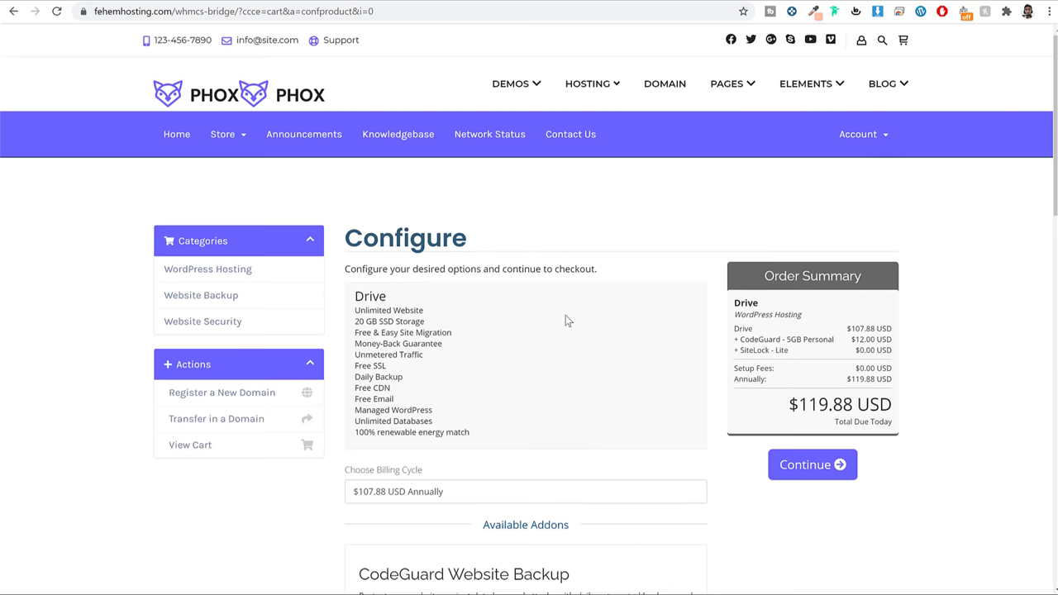
scroll(564, 306, "down", 2)
left_click(794, 345)
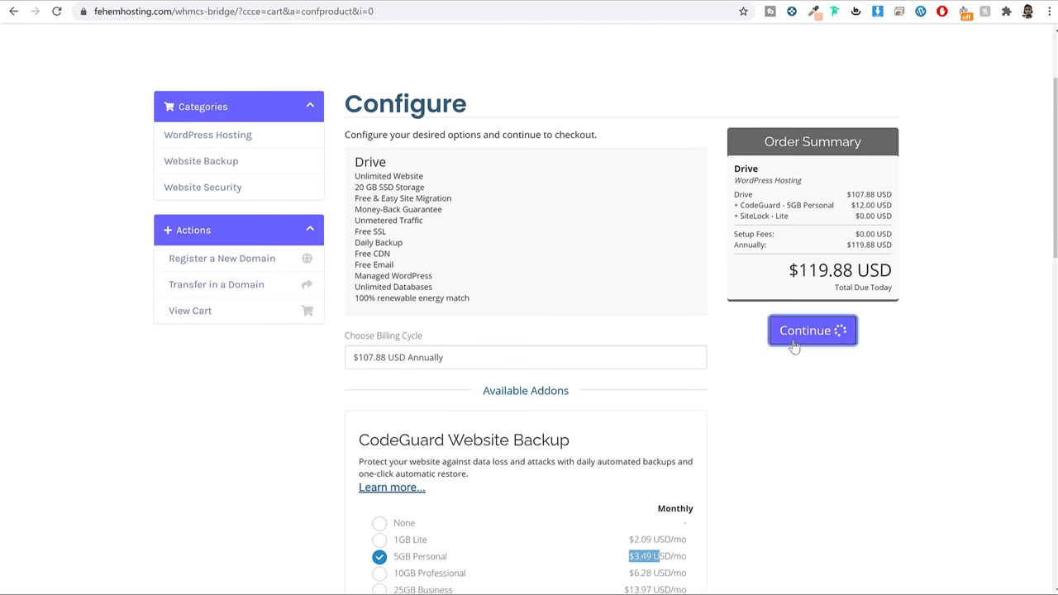
Review the cart: Drive $107.88, CodeGuard $12.00, free SiteLock Lite, $119.88 due today
scroll(961, 252, "down", 2)
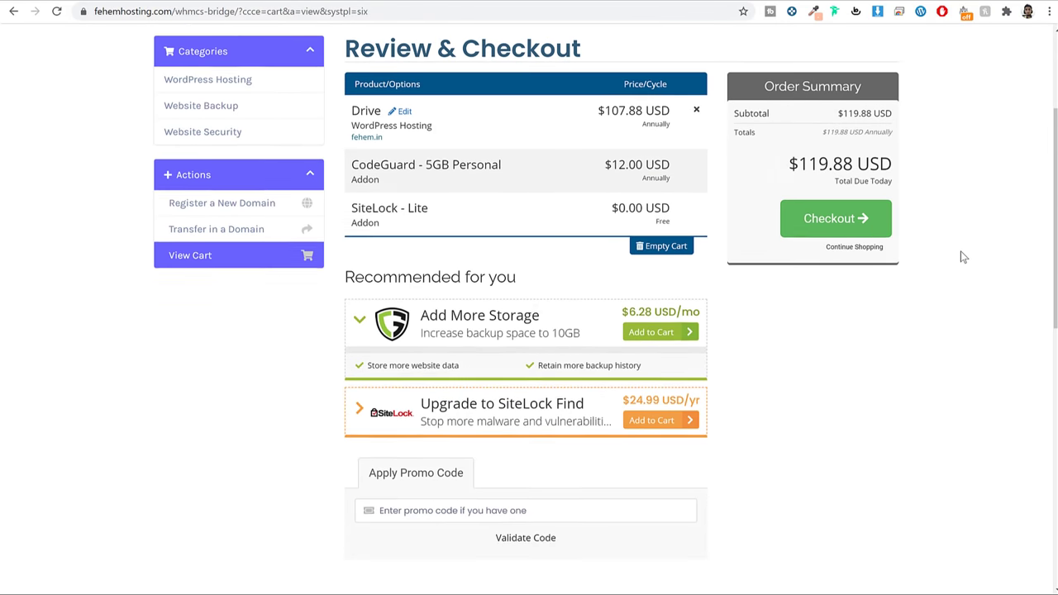
scroll(960, 257, "up", 3)
scroll(552, 274, "down", 1)
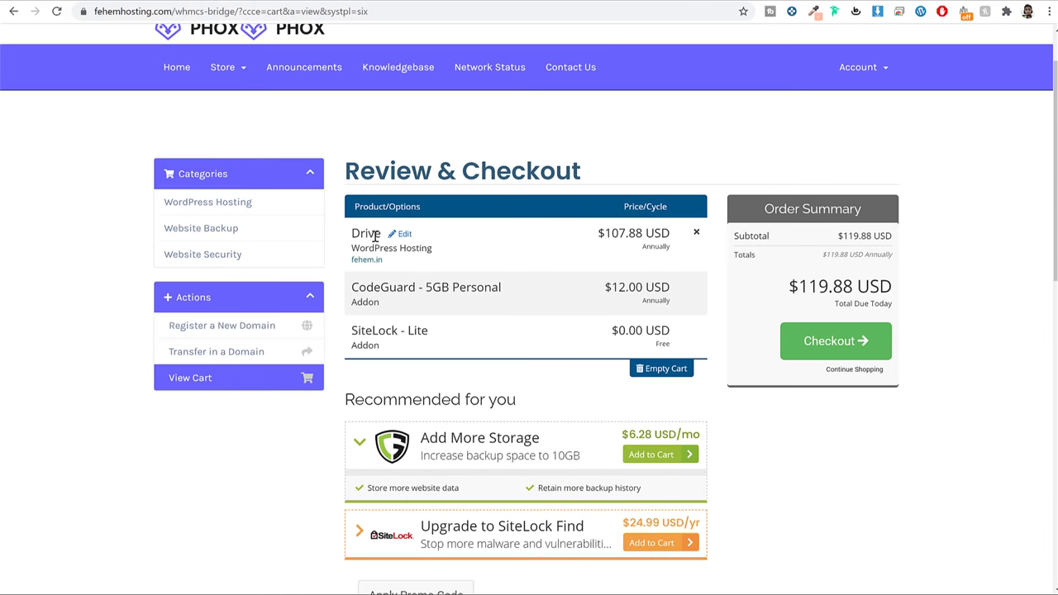
left_click_drag(354, 234, 381, 234)
scroll(477, 278, "down", 1)
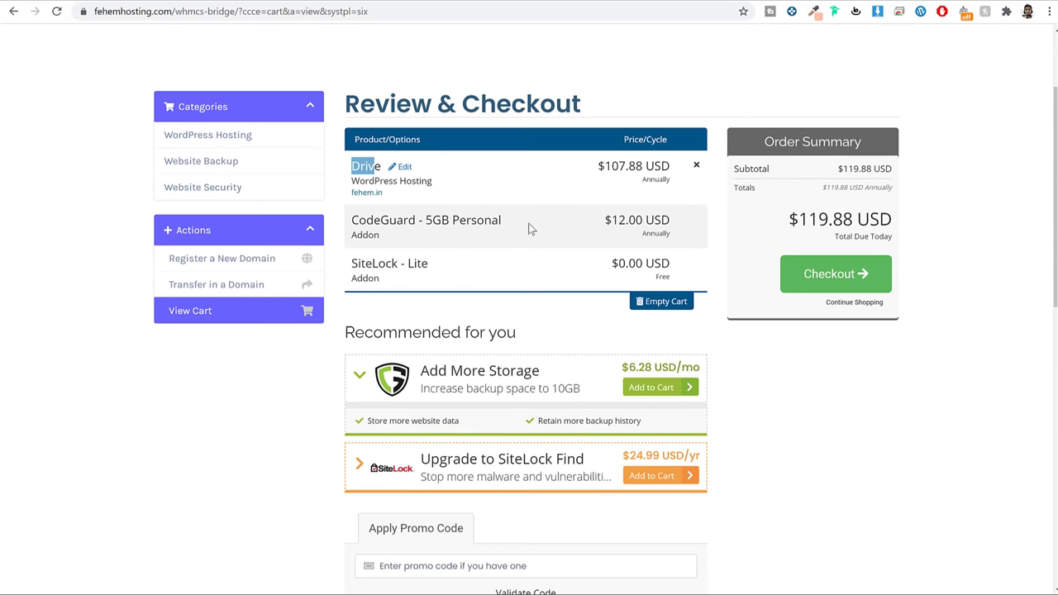
left_click_drag(502, 220, 352, 220)
scroll(484, 249, "down", 1)
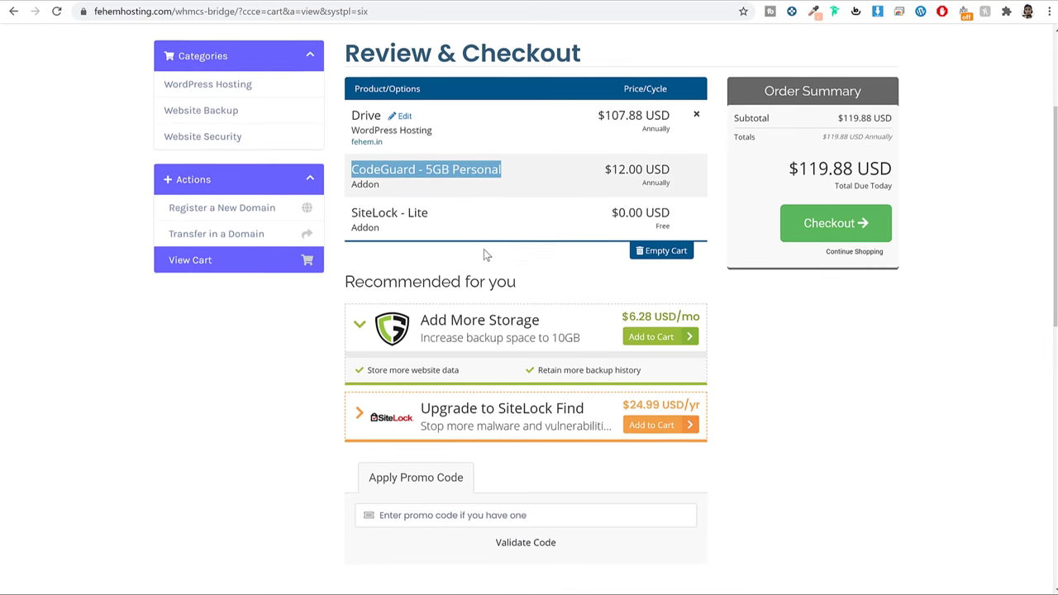
left_click_drag(421, 206, 361, 192)
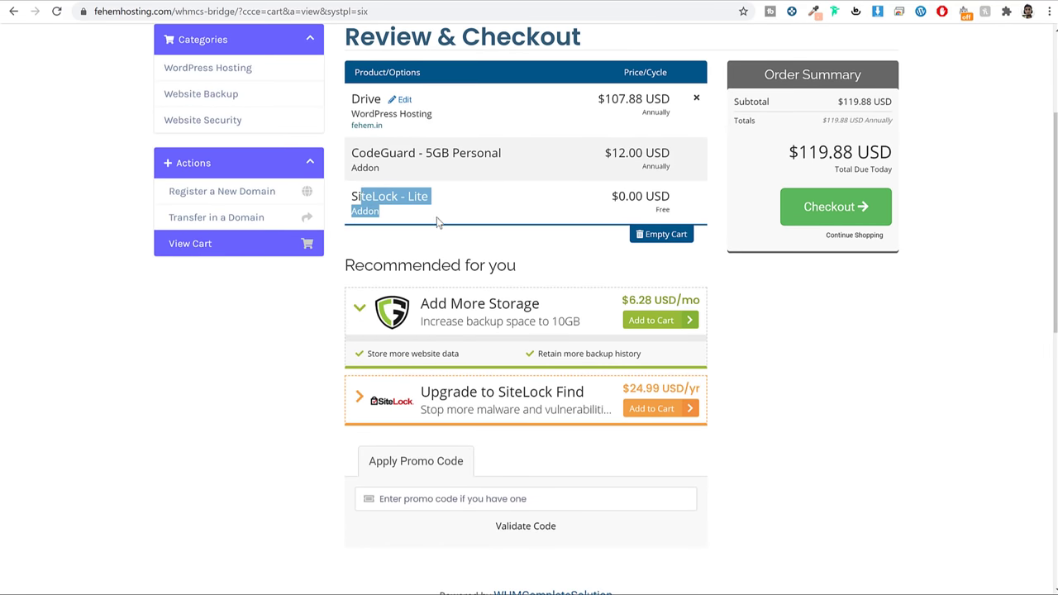
scroll(438, 221, "down", 2)
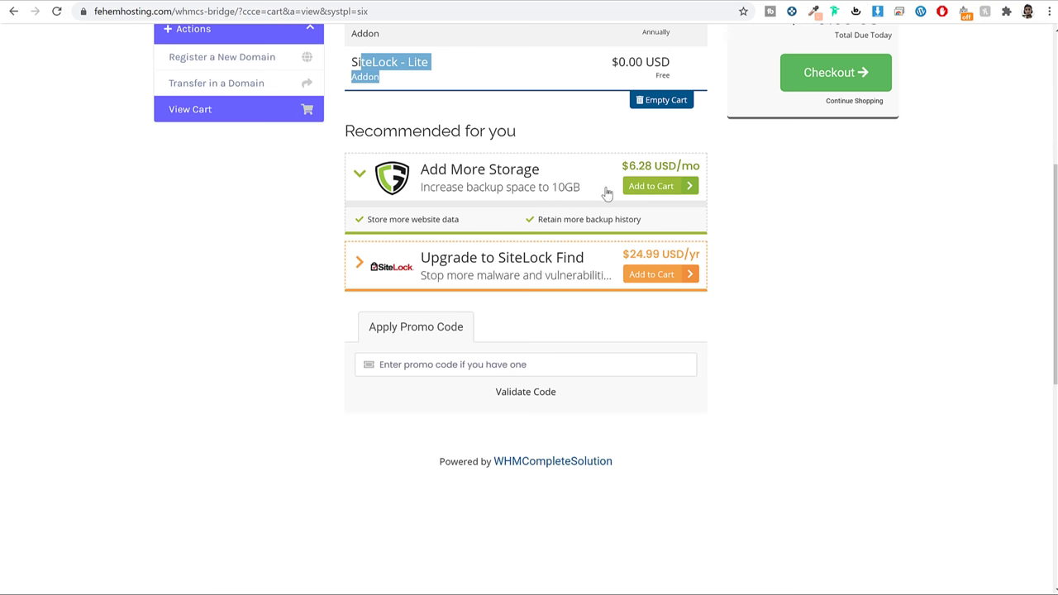
scroll(806, 272, "down", 2)
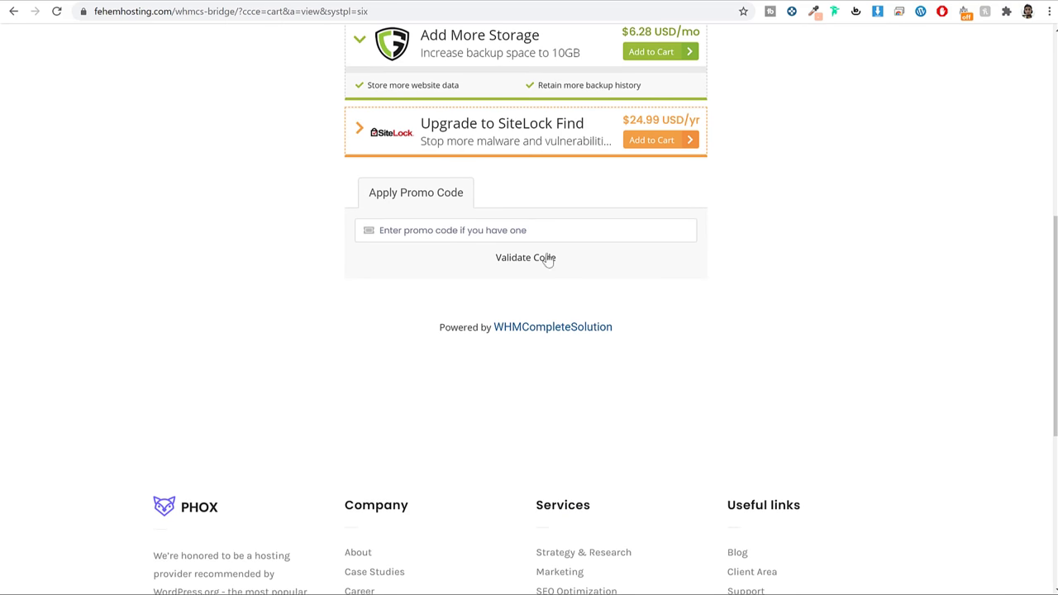
scroll(761, 276, "up", 5)
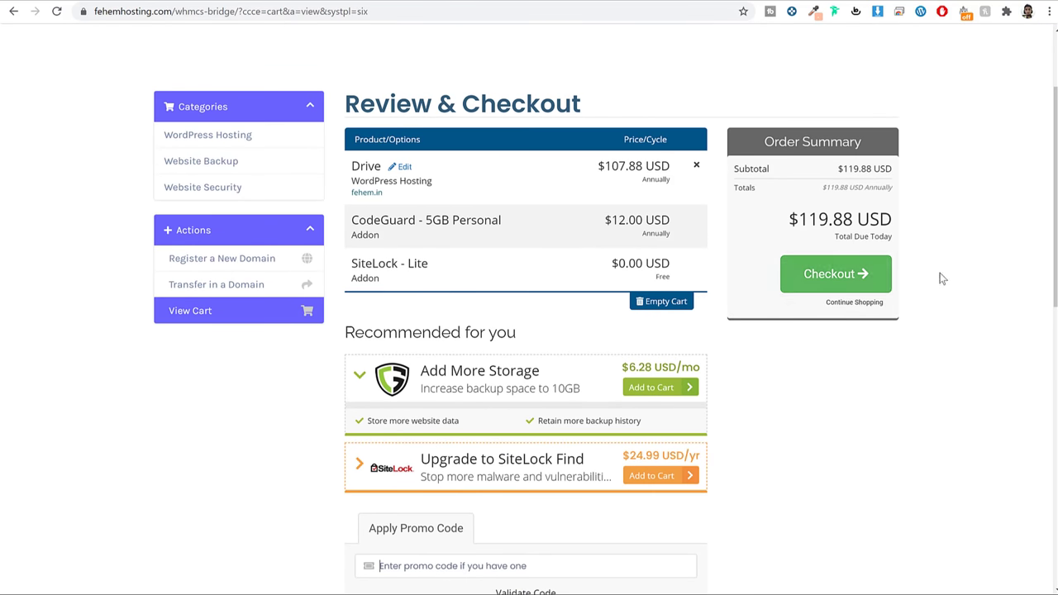
Check out and choose Stripe as the payment method instead of PayPal Basic
left_click(834, 279)
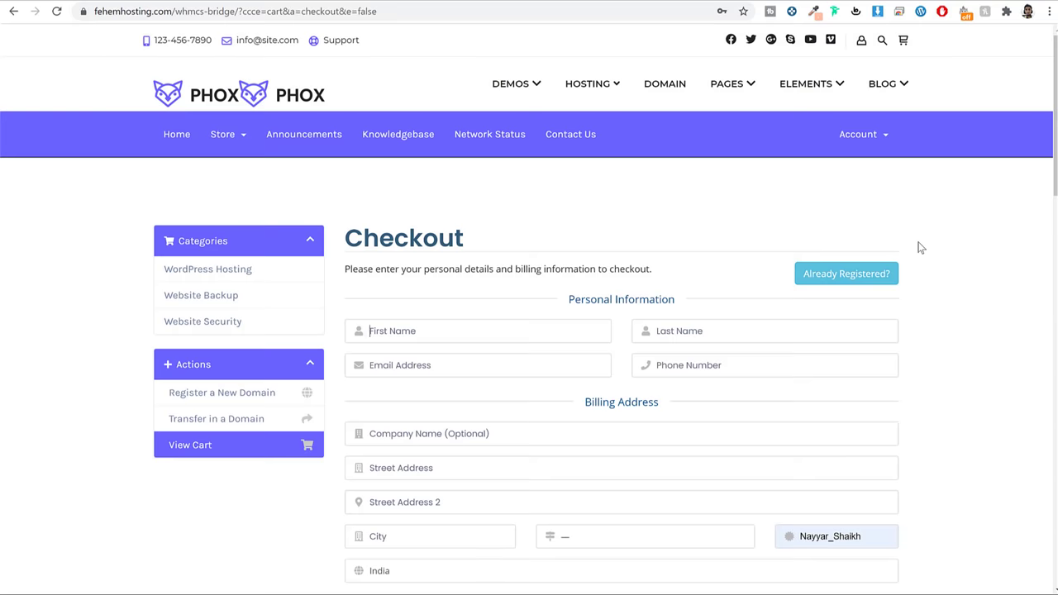
scroll(920, 246, "down", 5)
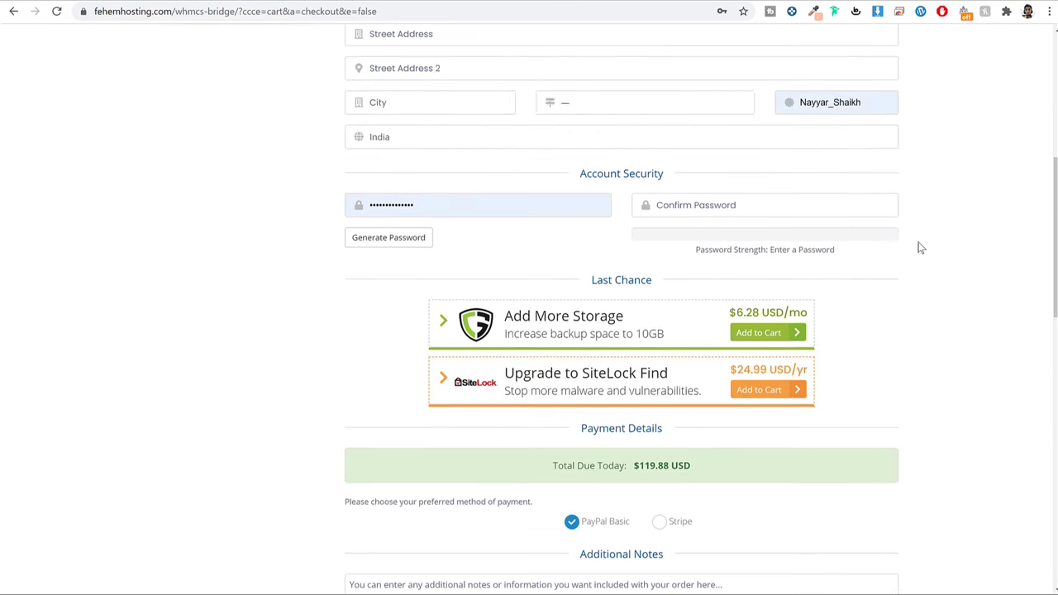
scroll(920, 247, "down", 4)
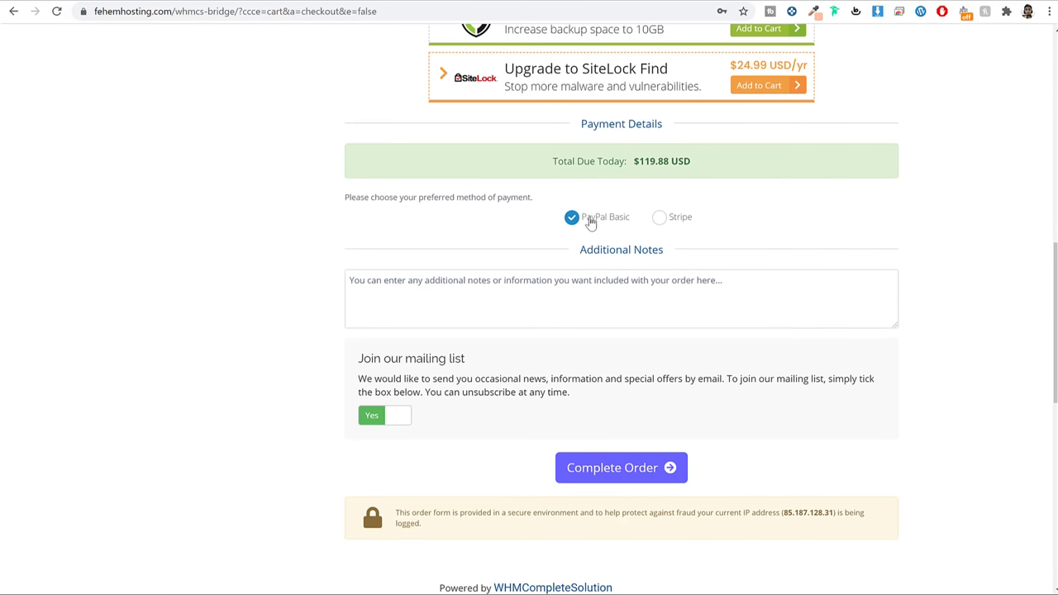
left_click(665, 220)
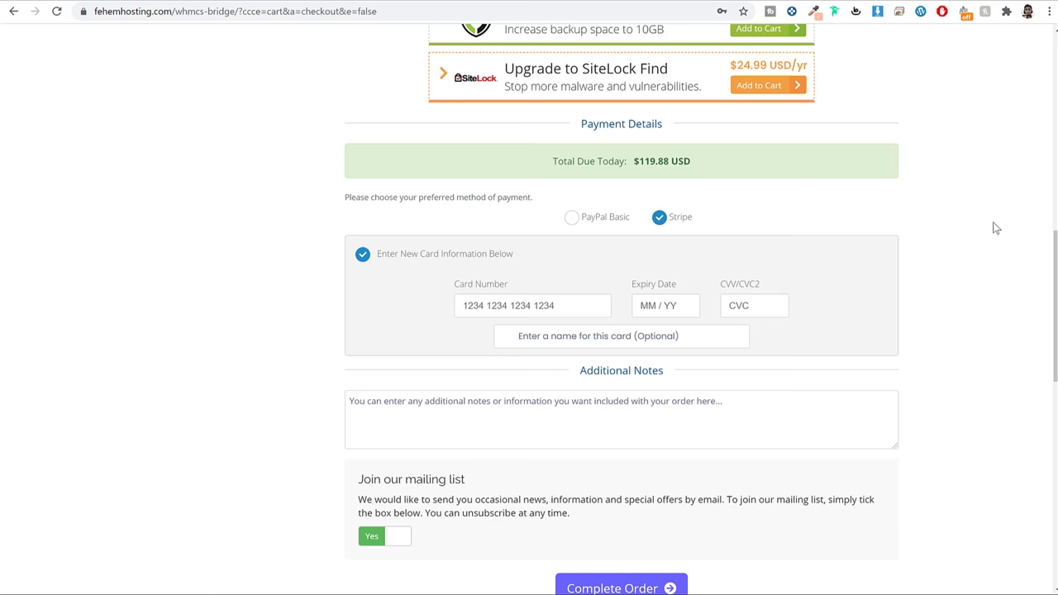
scroll(957, 251, "down", 2)
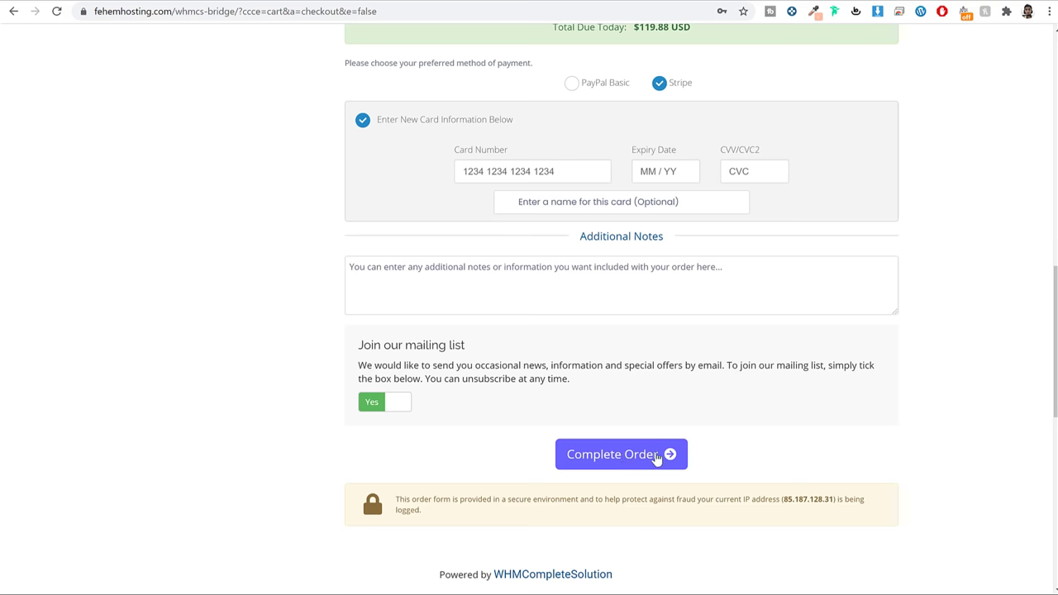
scroll(966, 372, "up", 4)
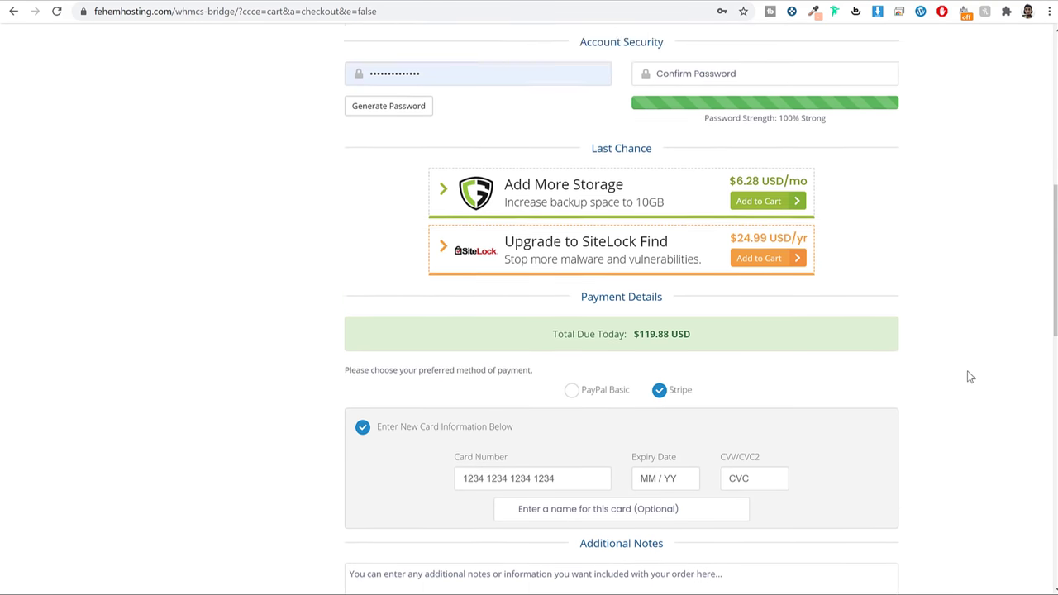
scroll(969, 374, "up", 7)
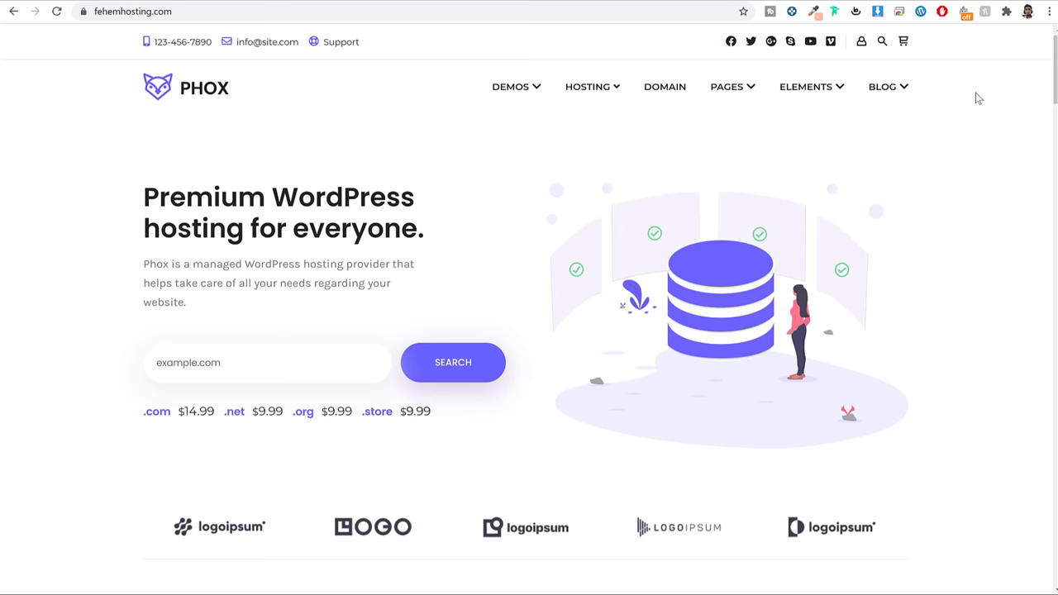
Browse the homepage and show the hosting menu: Shared $4.50, WordPress $7.50, VPS $9.50, Dedicated $11.50
scroll(529, 298, "down", 8)
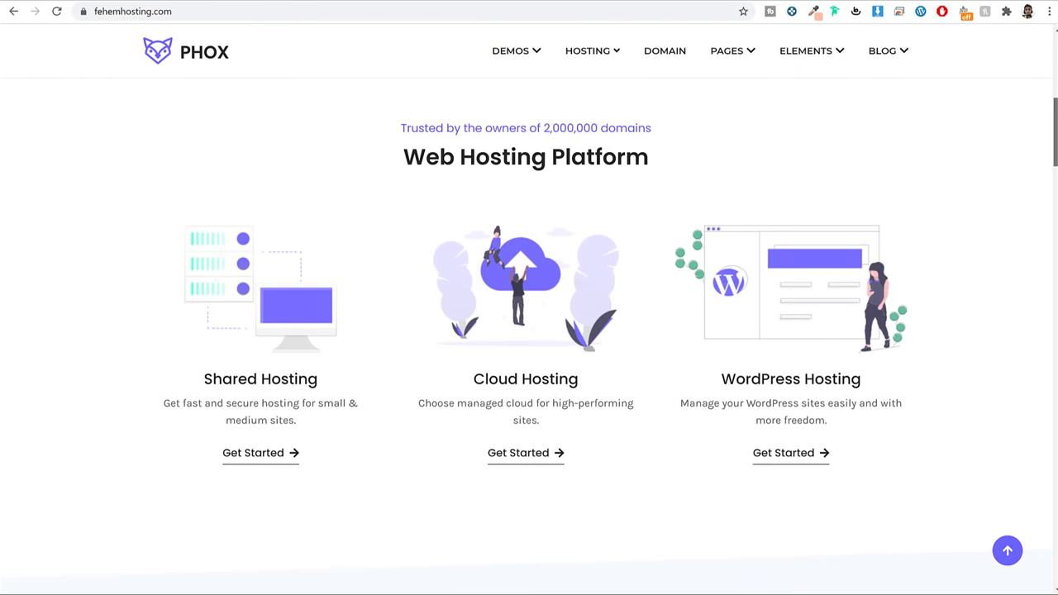
scroll(529, 297, "down", 7)
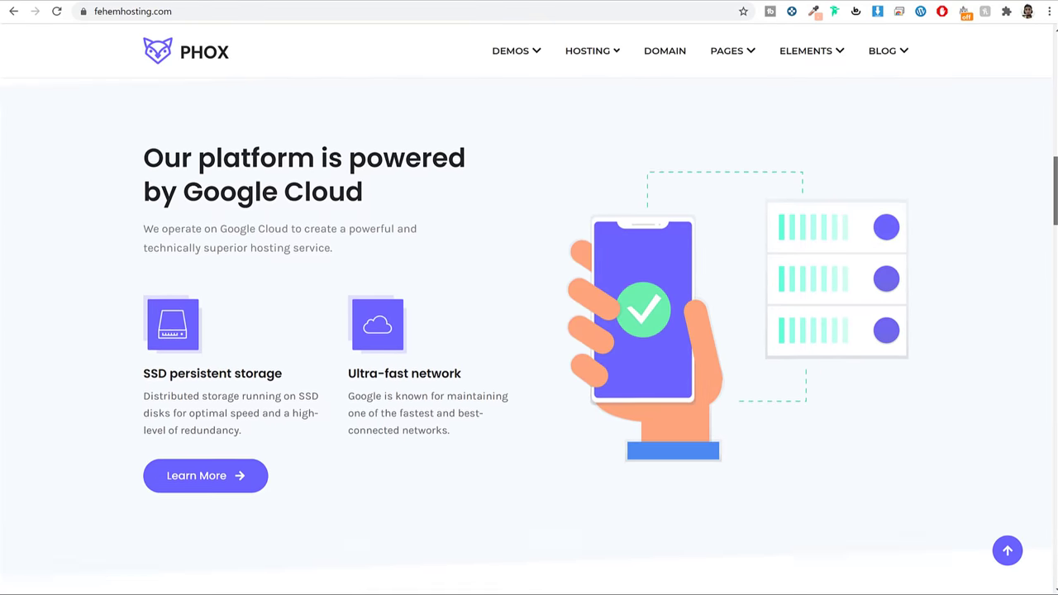
scroll(529, 331, "down", 8)
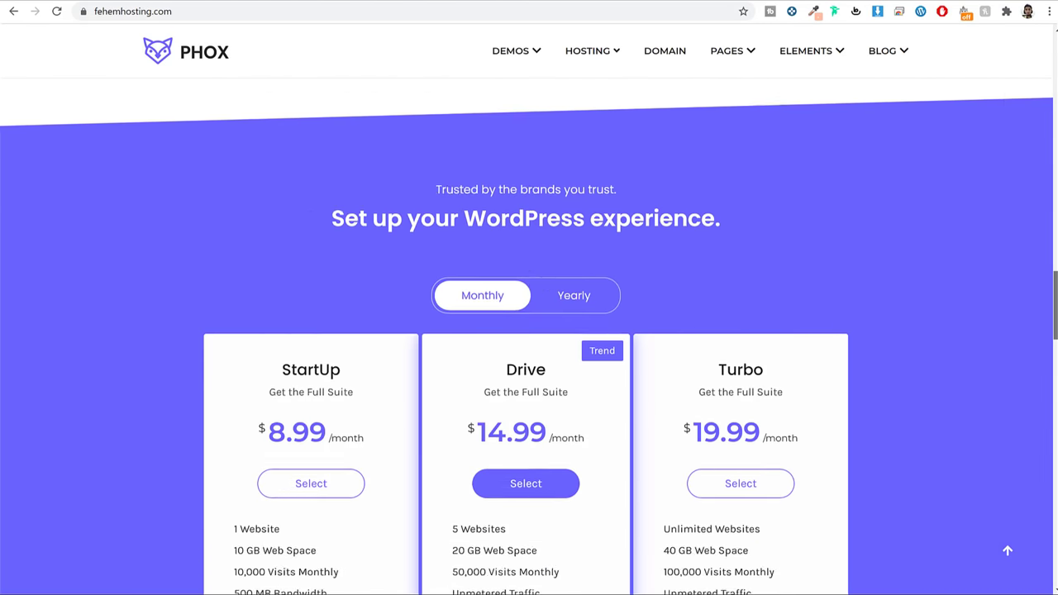
scroll(969, 291, "up", 10)
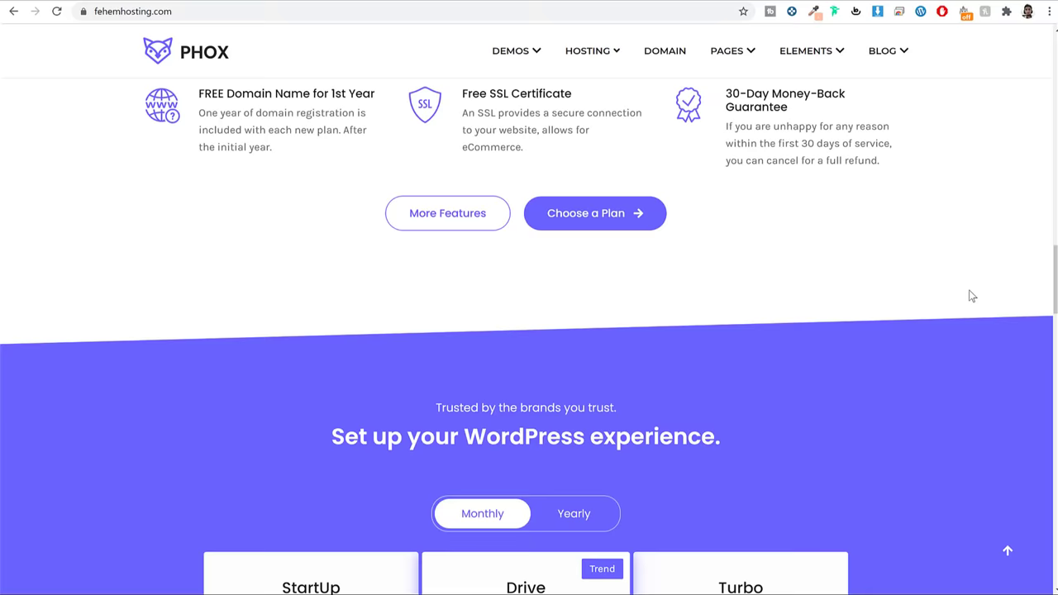
scroll(972, 295, "up", 10)
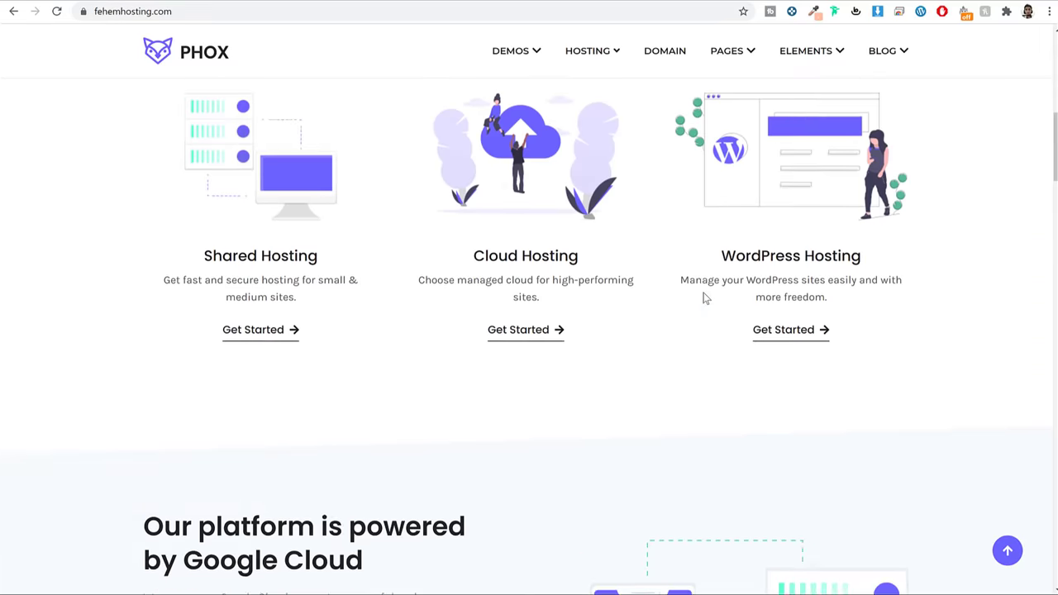
scroll(978, 224, "down", 7)
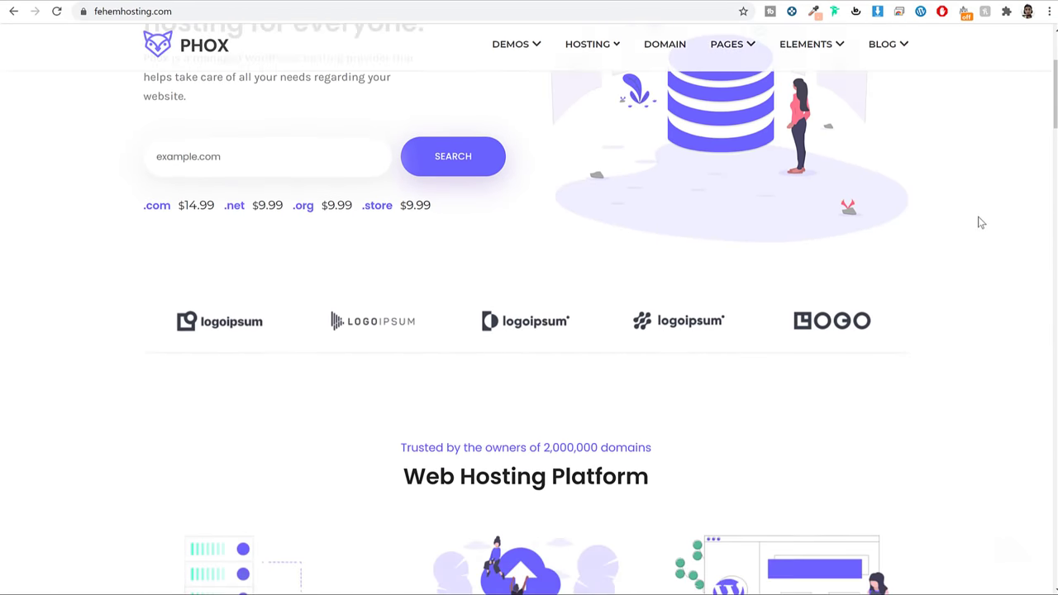
scroll(980, 223, "up", 1)
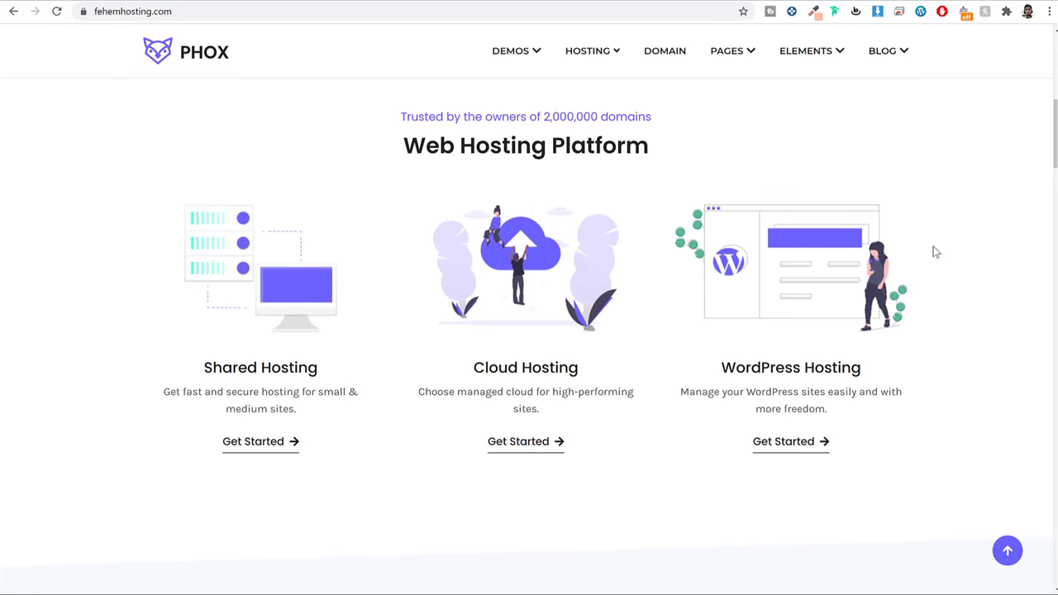
scroll(893, 287, "up", 6)
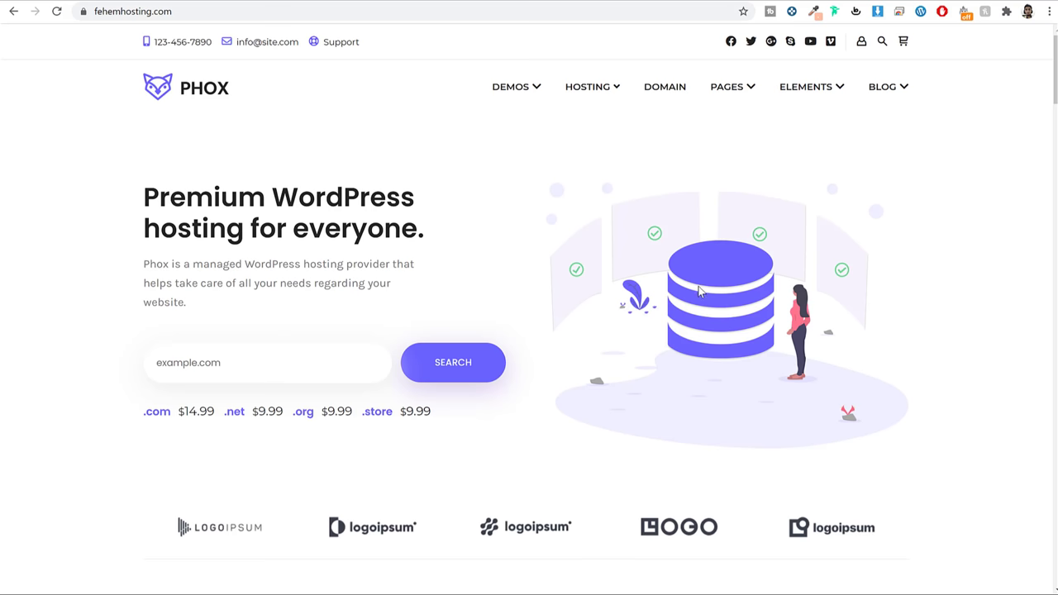
scroll(952, 235, "down", 7)
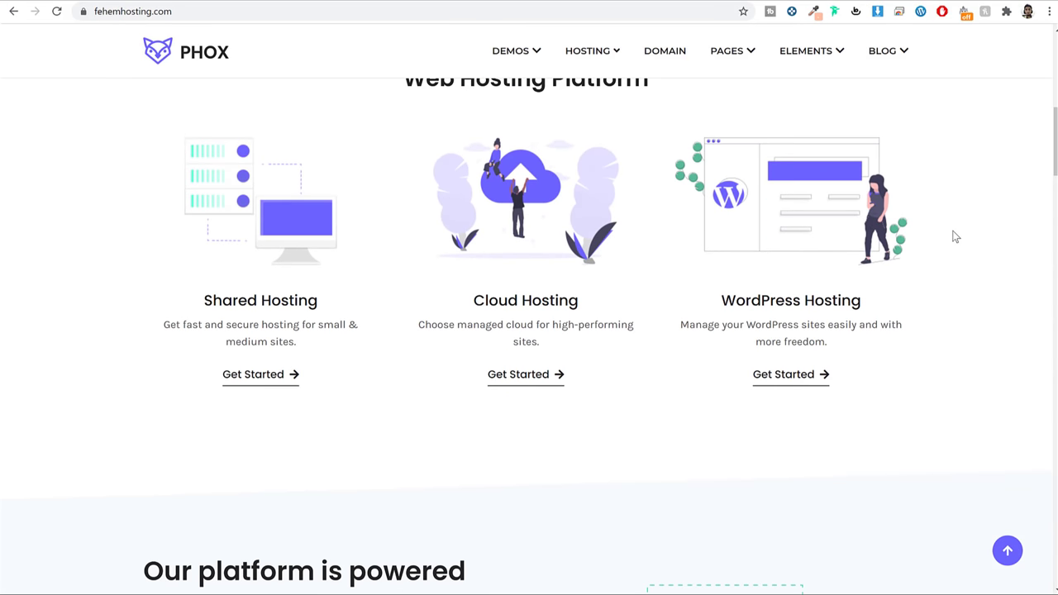
scroll(955, 233, "up", 2)
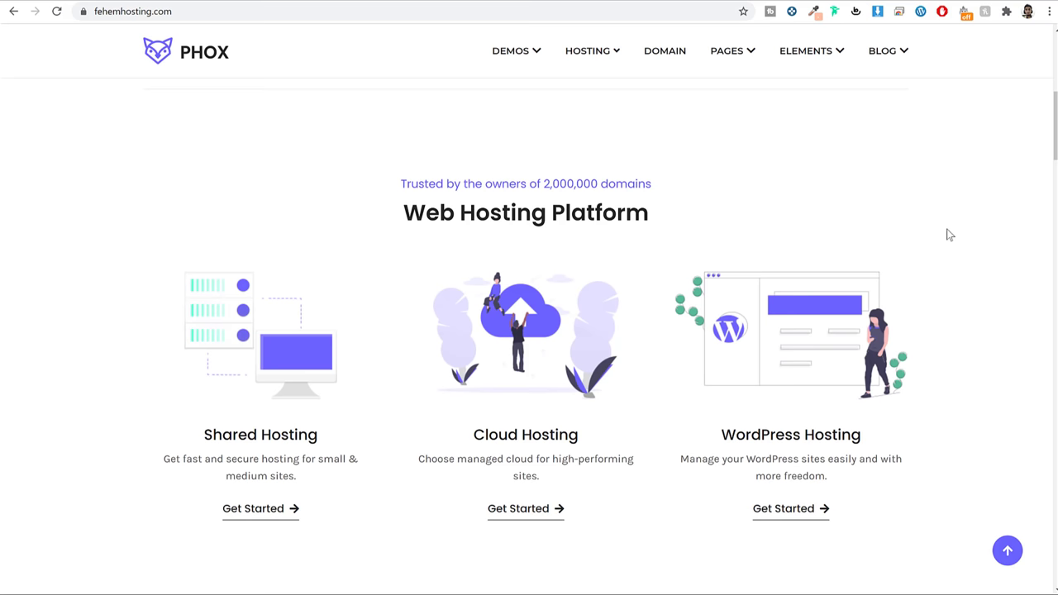
scroll(955, 255, "up", 6)
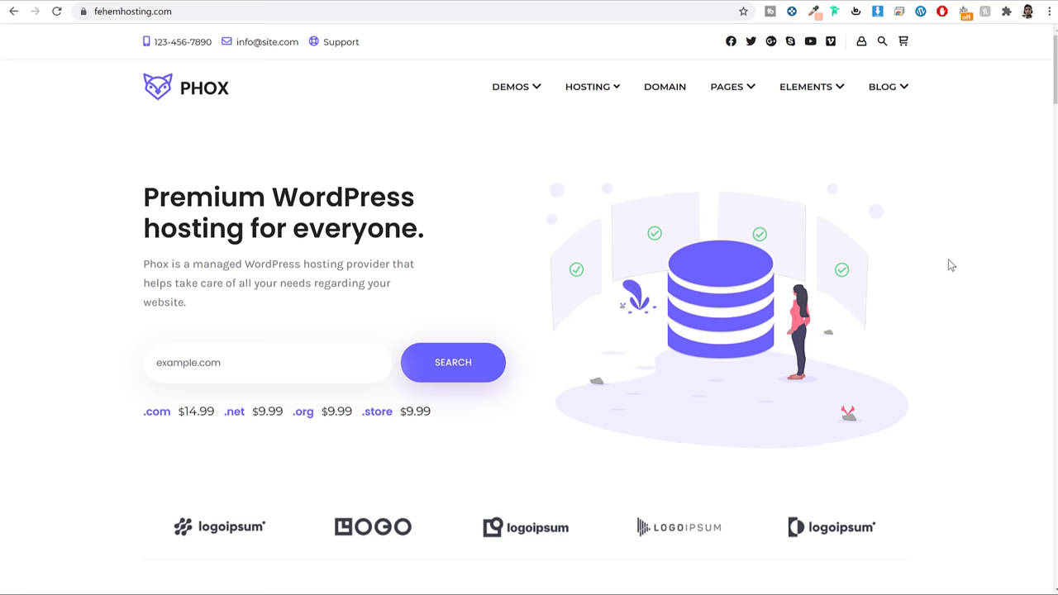
scroll(951, 289, "down", 4)
scroll(950, 288, "up", 3)
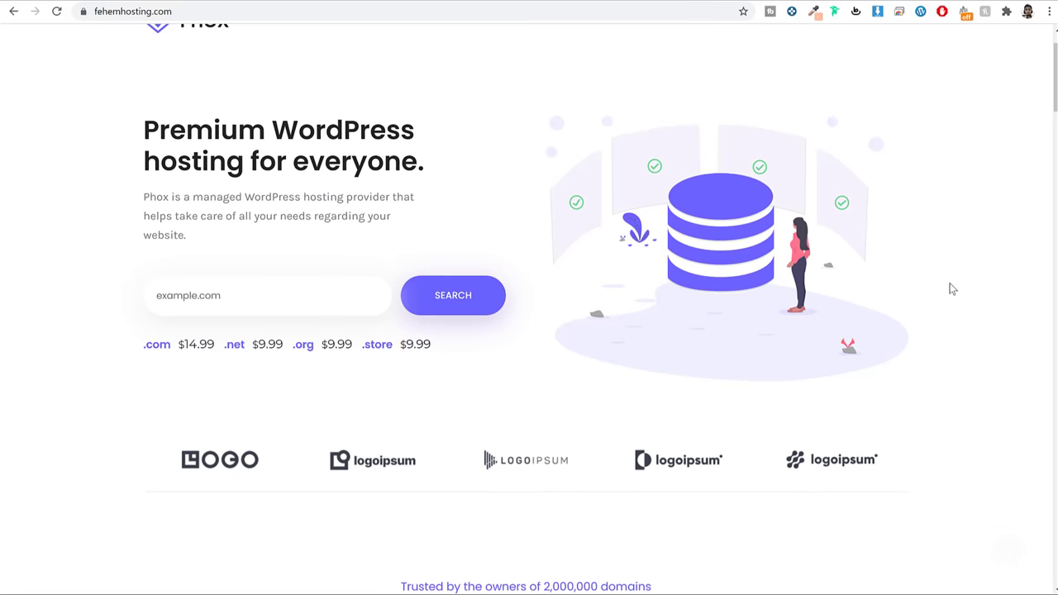
scroll(953, 285, "up", 1)
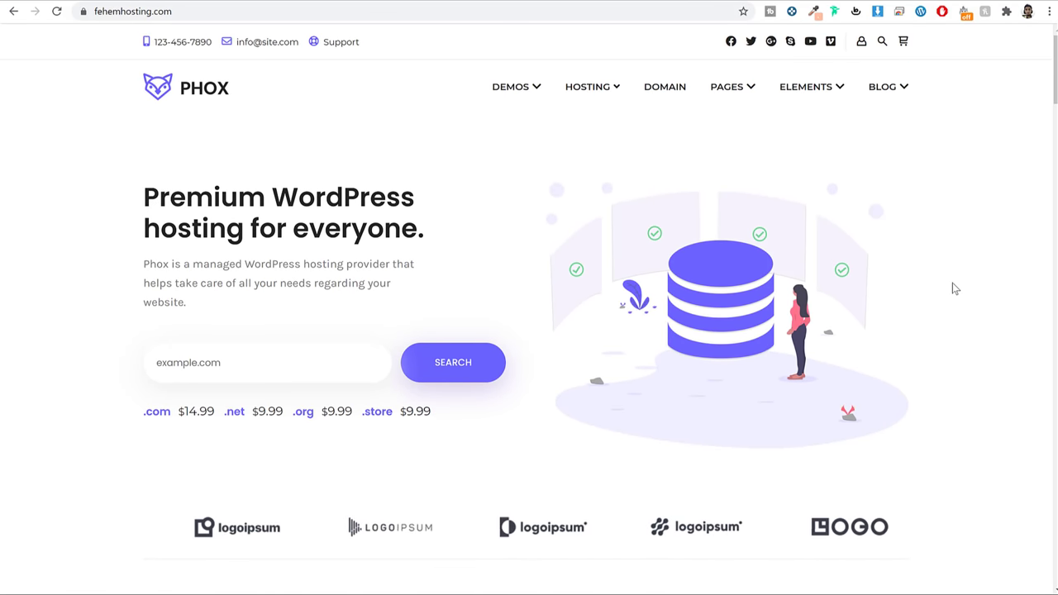
mouse_move(578, 96)
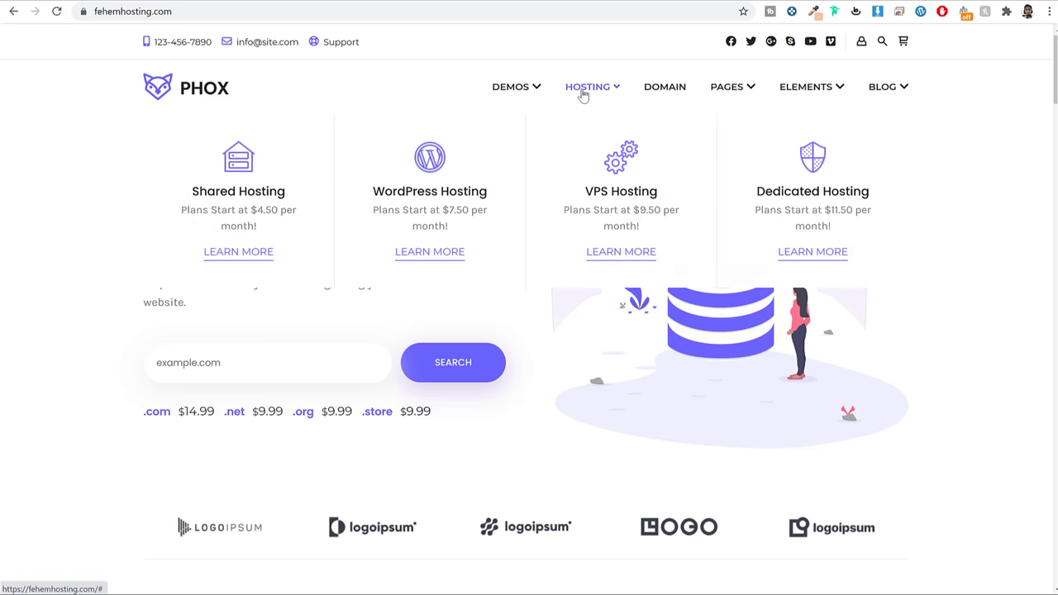
mouse_move(745, 95)
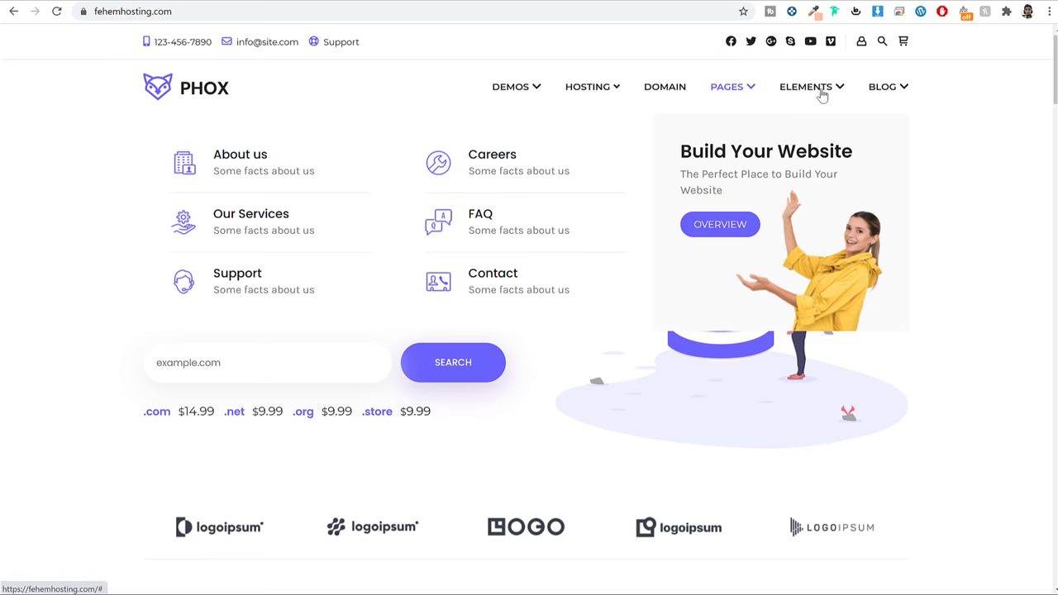
mouse_move(824, 95)
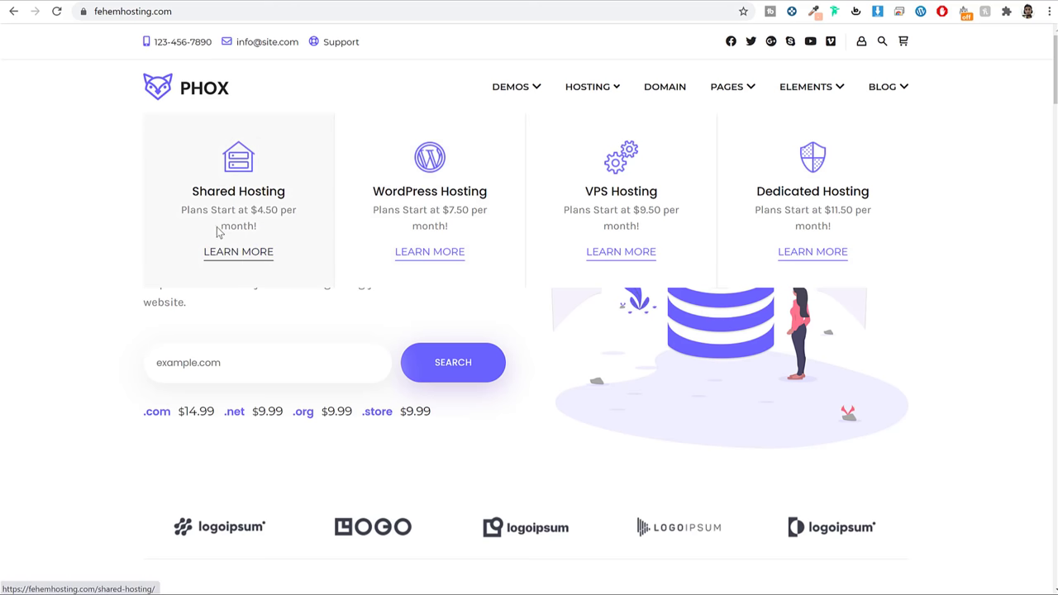
Open the Shared Hosting page and scroll through its StartUp, Drive and Turbo plans
left_click(265, 258)
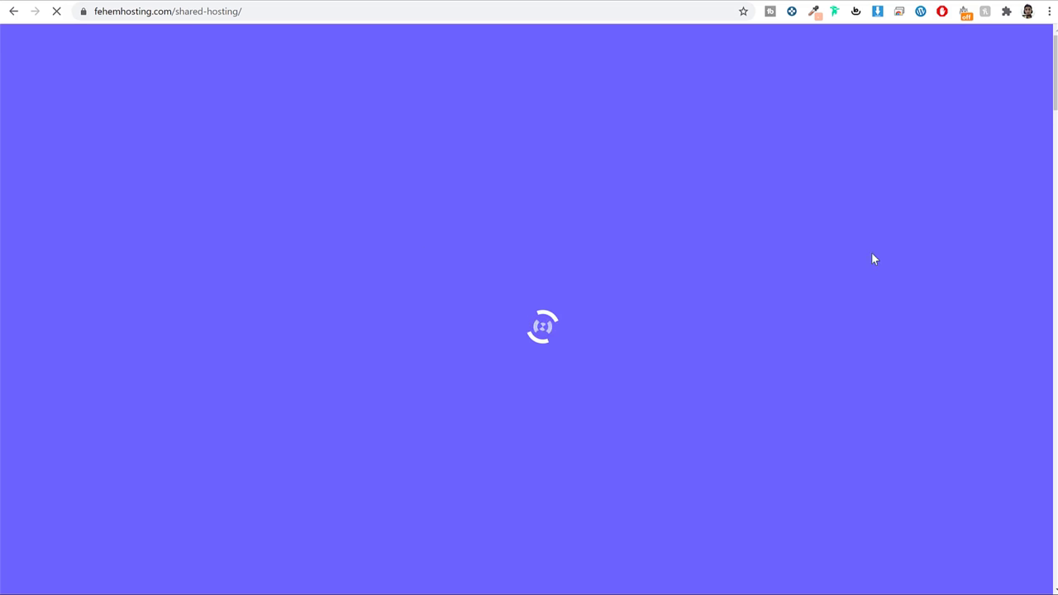
scroll(883, 248, "down", 5)
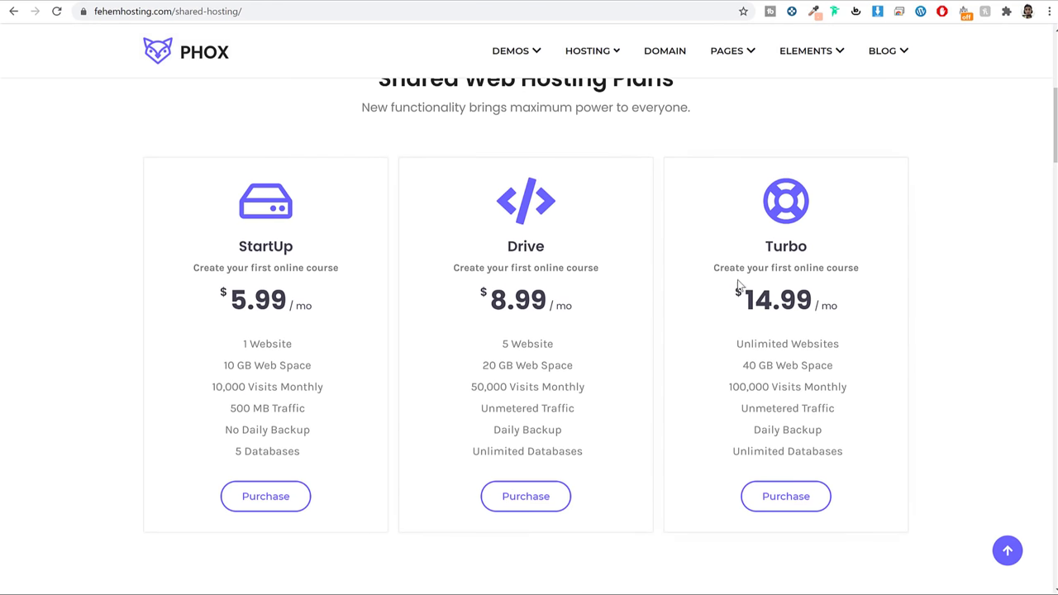
scroll(874, 300, "down", 2)
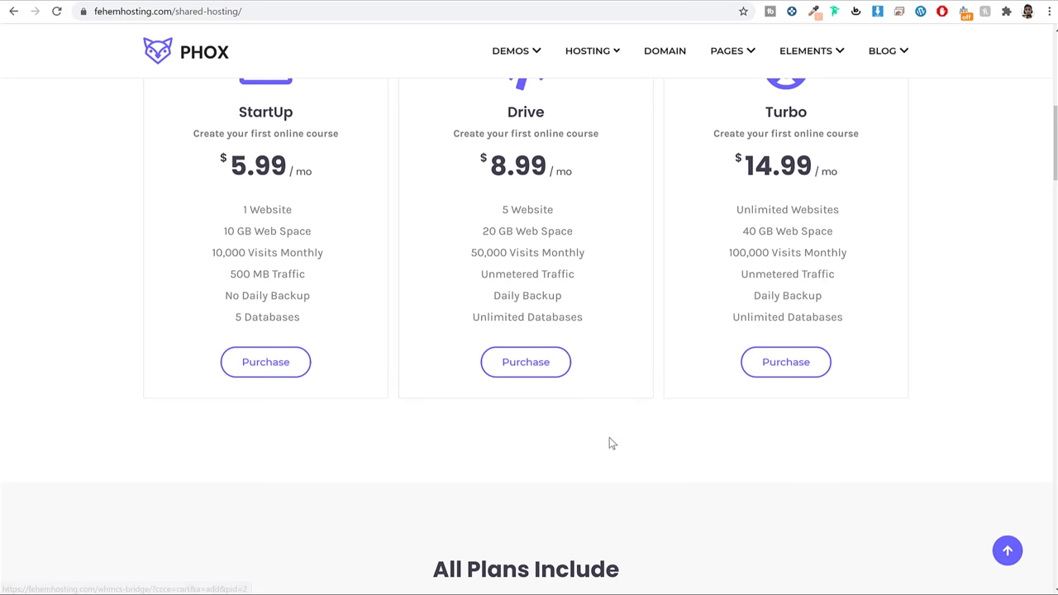
scroll(609, 440, "down", 5)
scroll(609, 438, "down", 1)
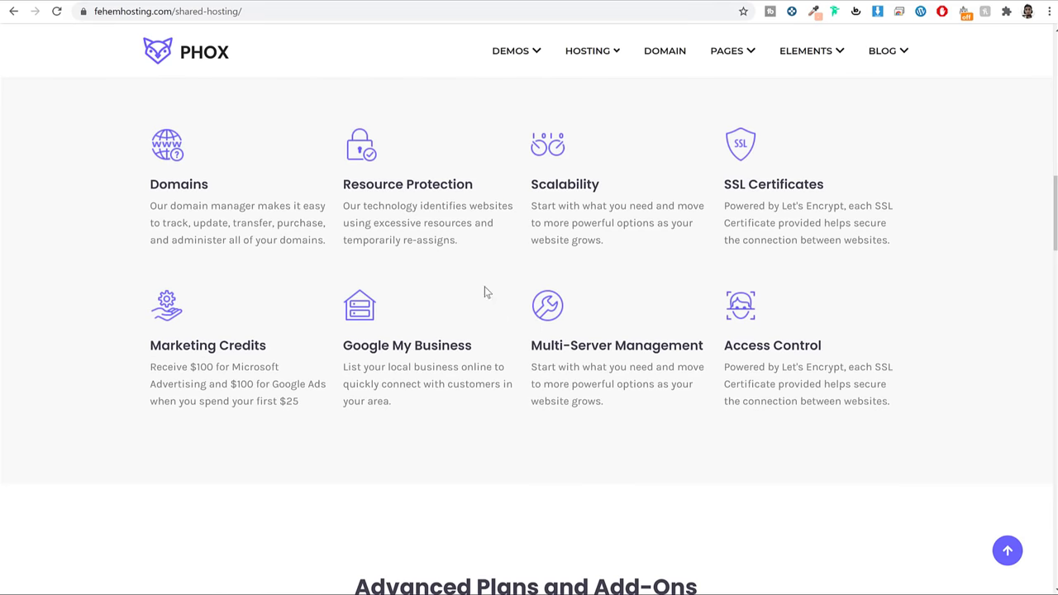
left_click_drag(210, 203, 149, 206)
left_click(179, 191)
Page through two more testimonials, then return to the top of the page
scroll(827, 308, "down", 10)
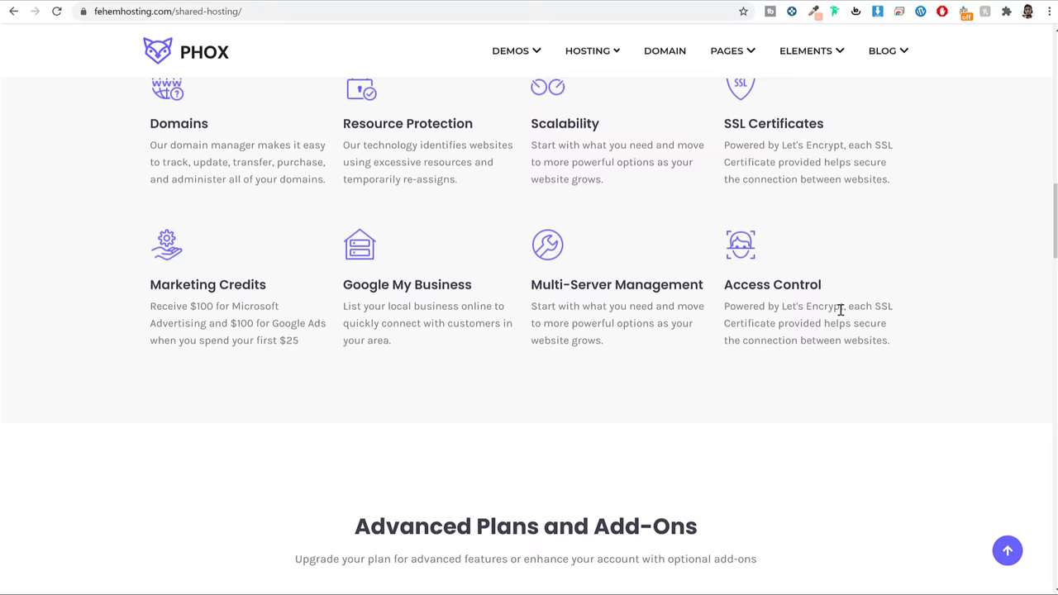
scroll(842, 309, "down", 2)
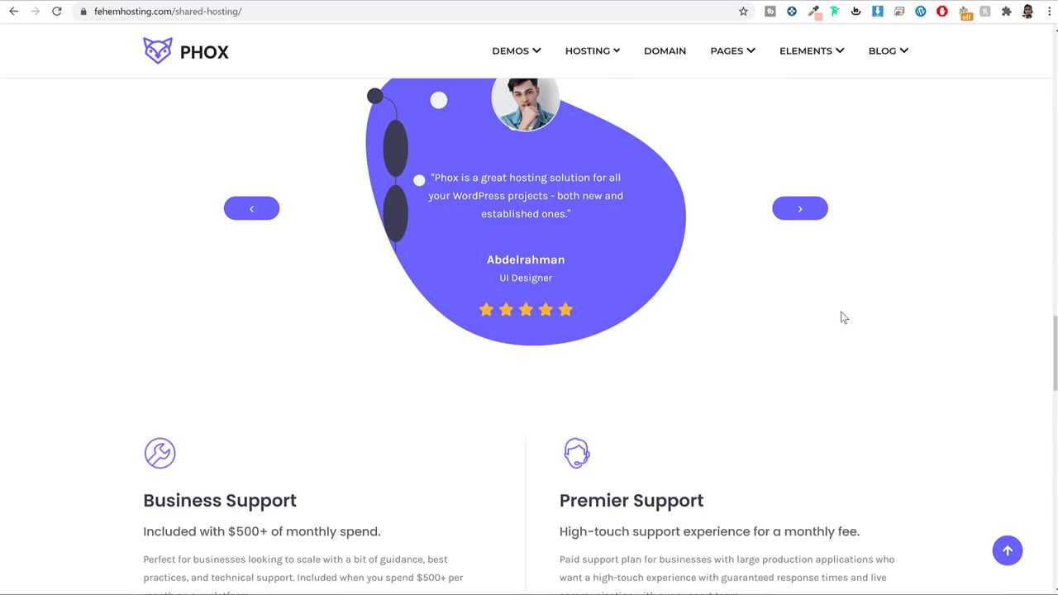
left_click(798, 209)
left_click(798, 209)
scroll(868, 373, "down", 15)
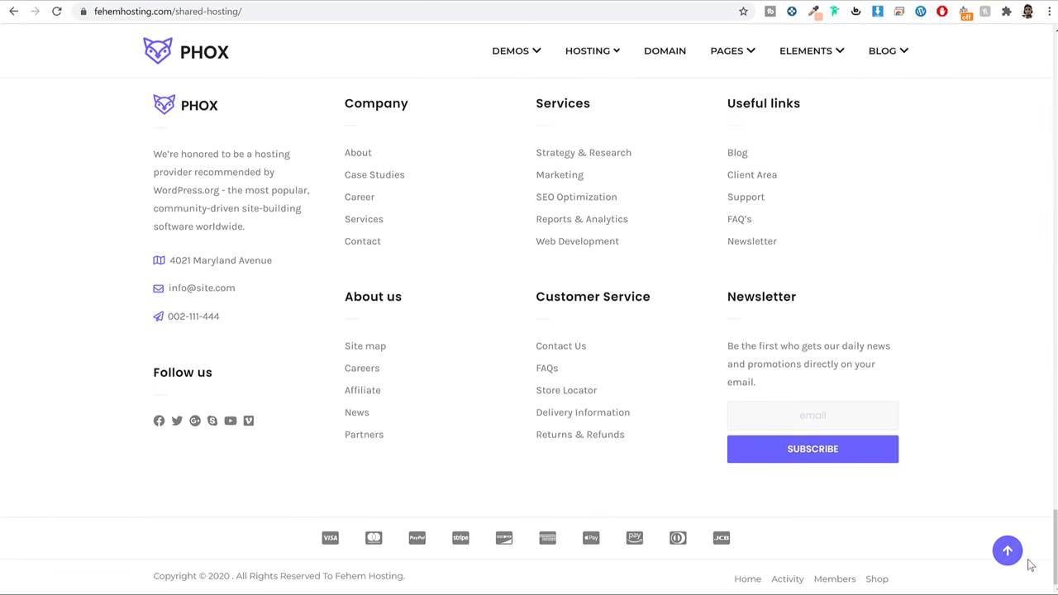
left_click(1007, 550)
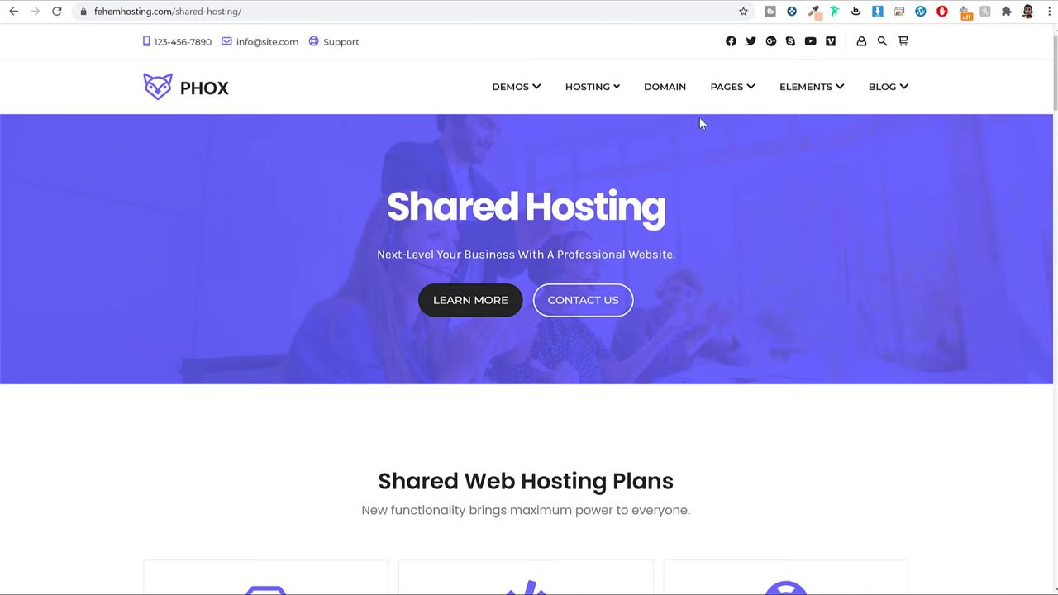
Review Domains pricing (.com through .biz, mostly $9.95), then go to About us via the PAGES menu
left_click(668, 89)
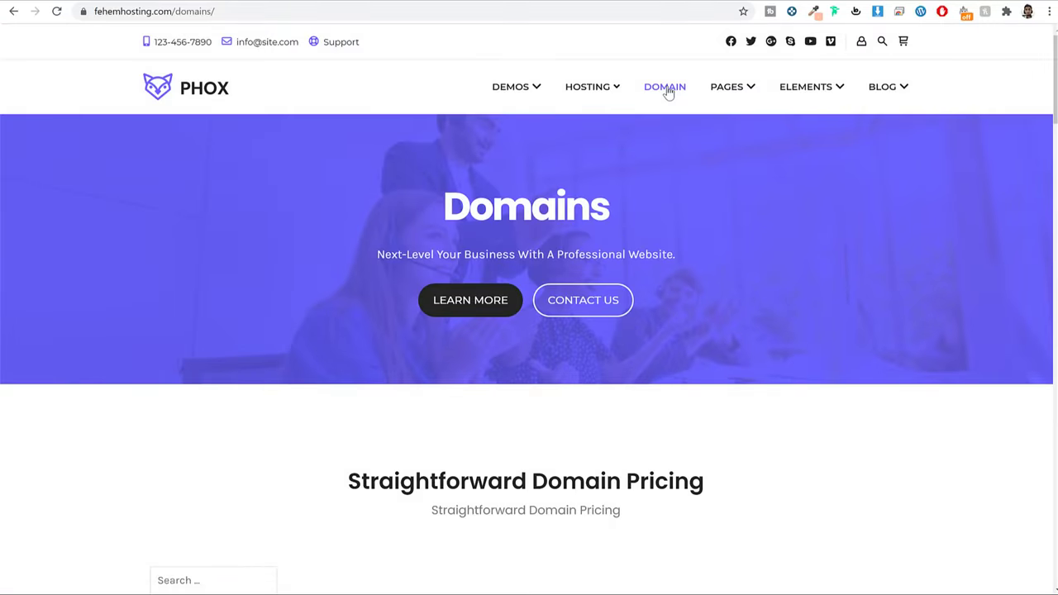
scroll(838, 366, "down", 5)
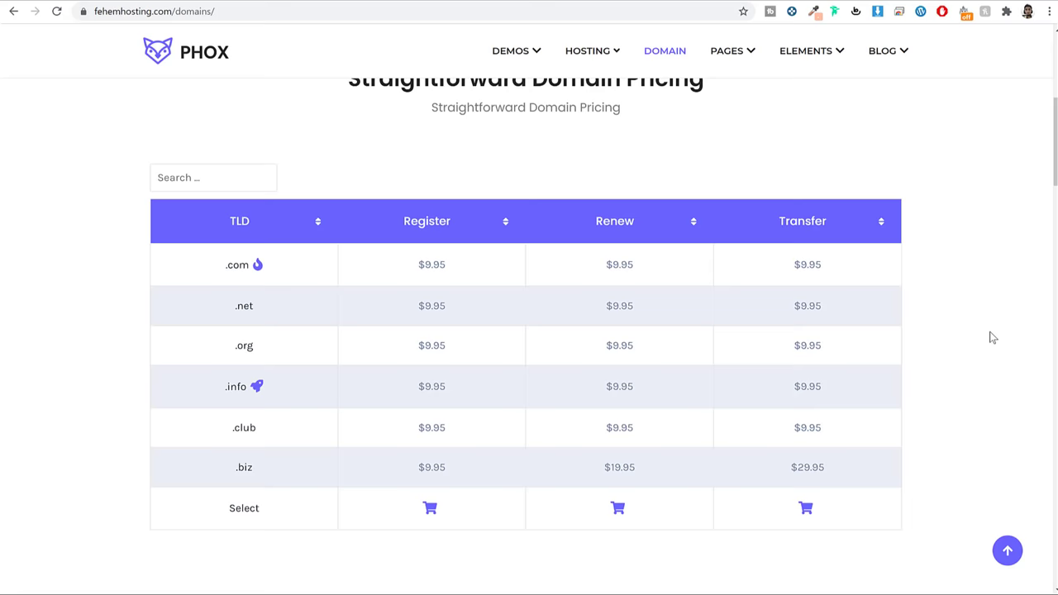
scroll(997, 350, "down", 2)
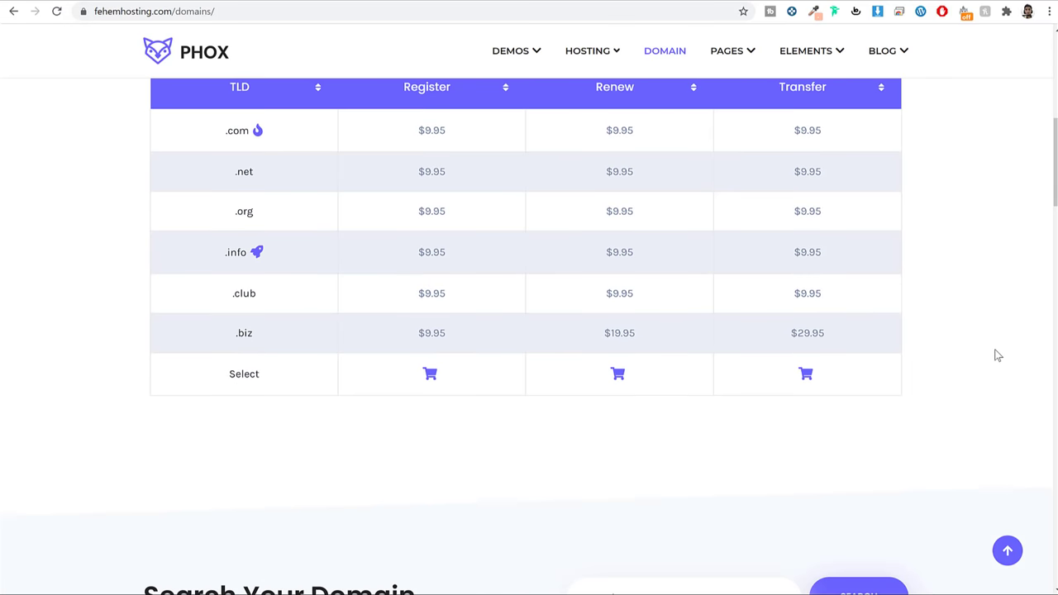
scroll(924, 373, "down", 4)
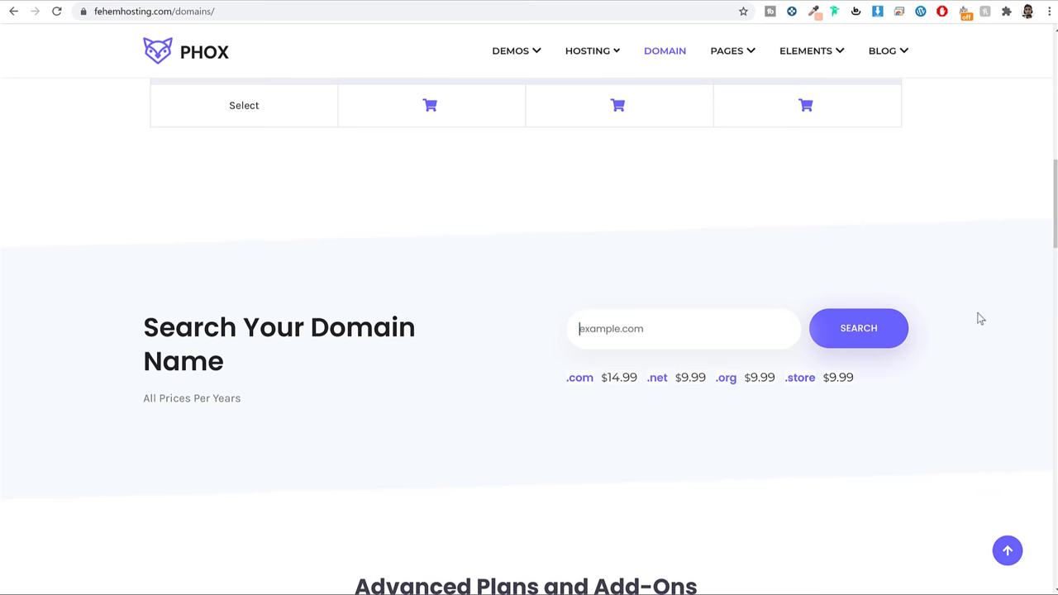
scroll(951, 329, "up", 10)
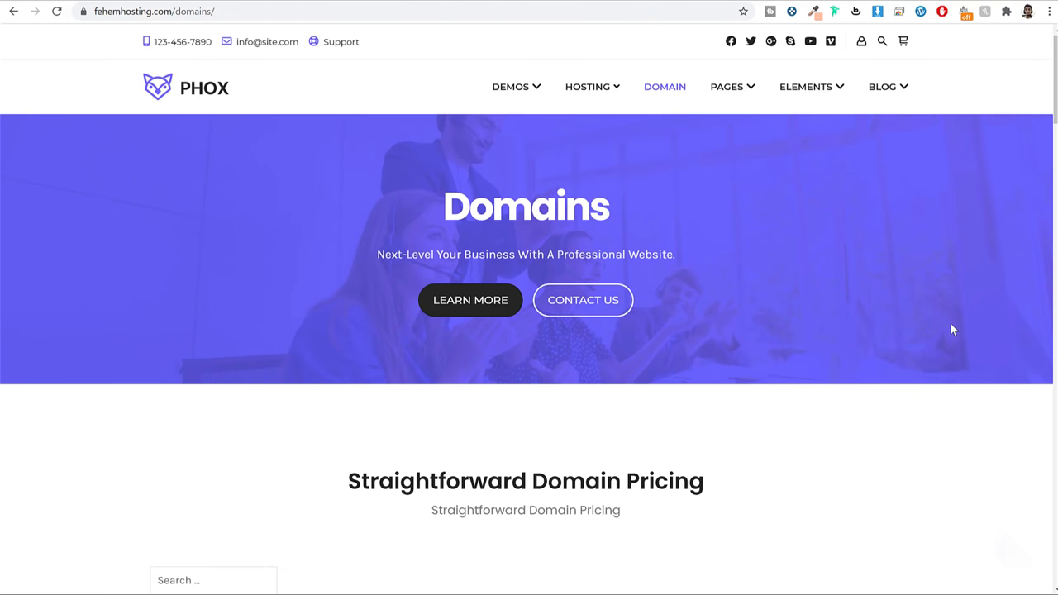
mouse_move(756, 103)
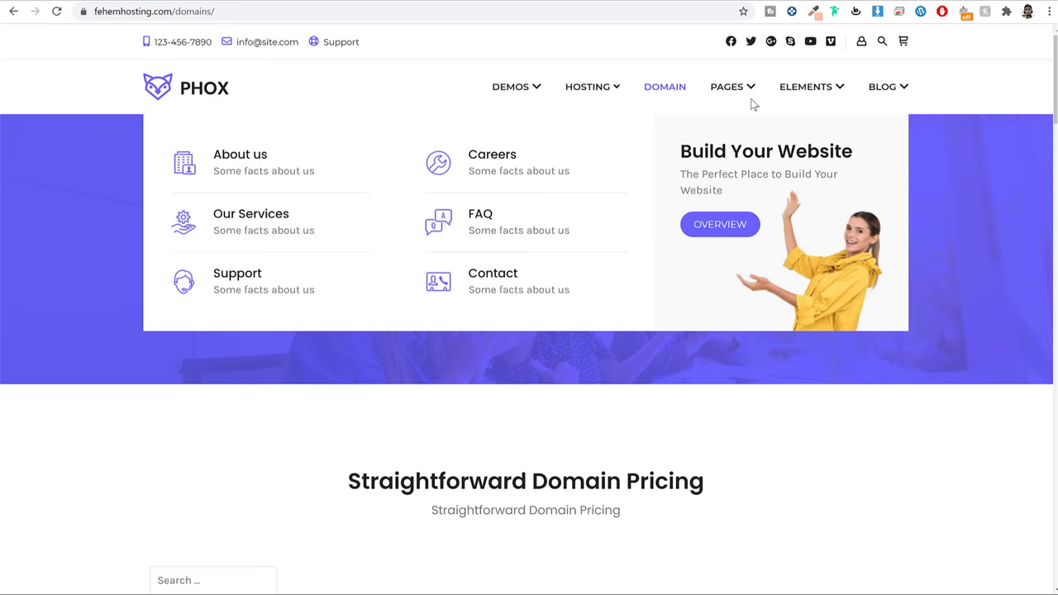
left_click(307, 170)
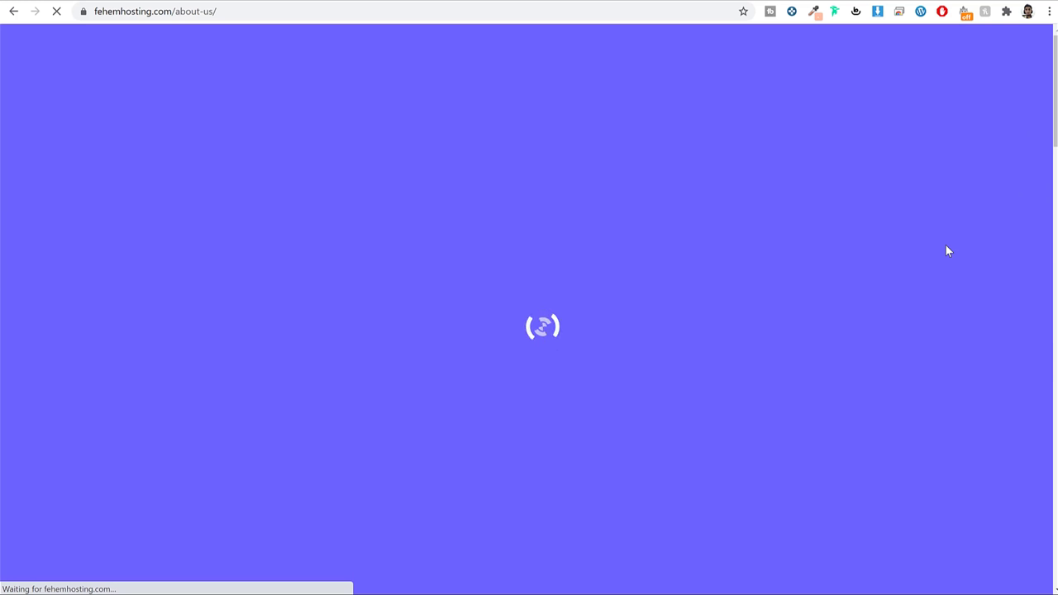
Scroll the About us page down to the footer and jump back to the top
scroll(942, 256, "down", 7)
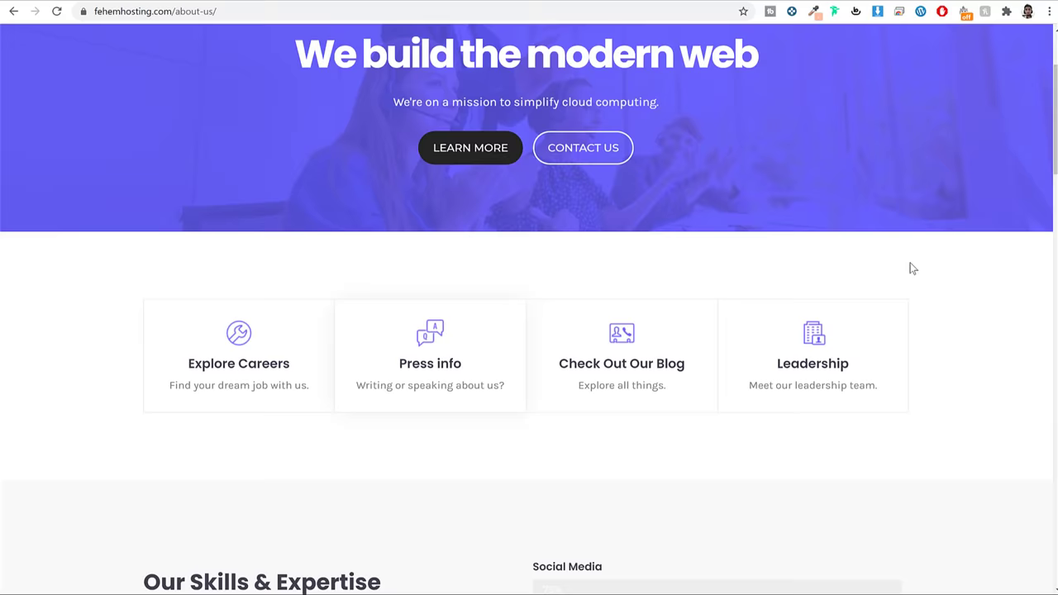
scroll(912, 268, "down", 15)
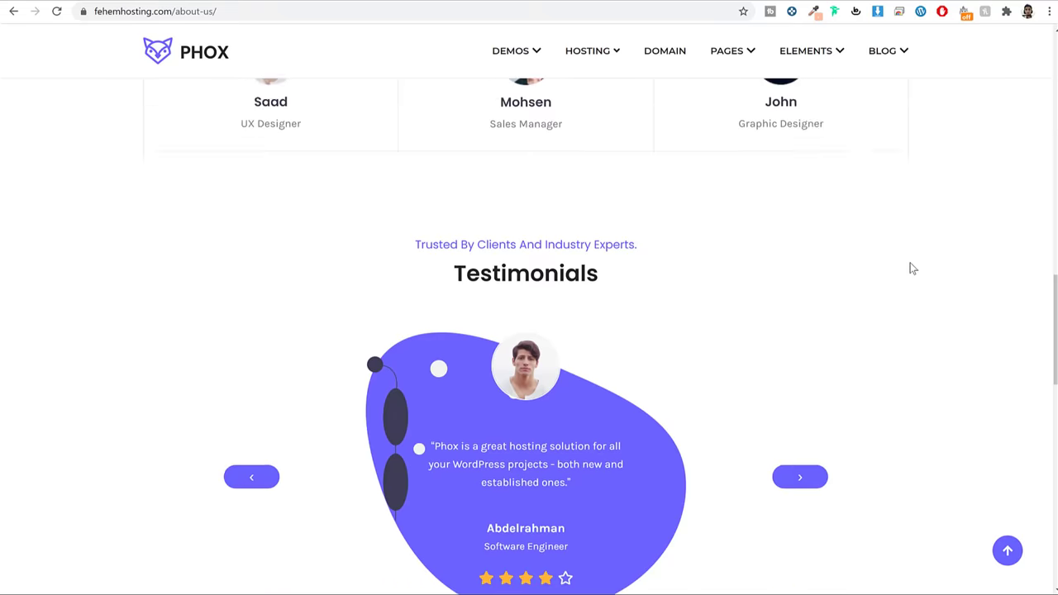
scroll(950, 315, "down", 3)
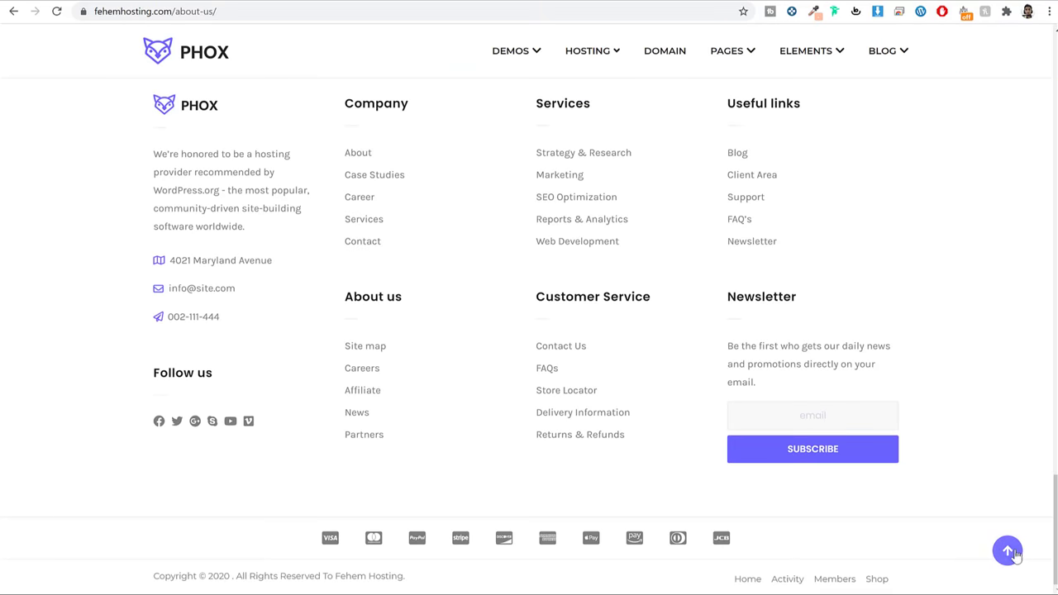
left_click(1007, 549)
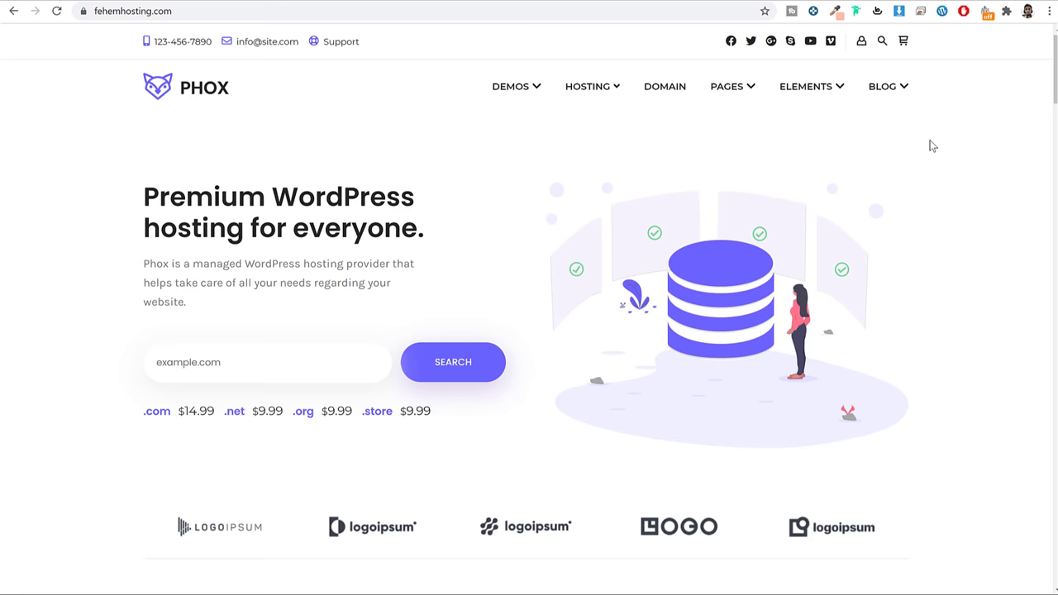
Select the whole URL in the PHOX demo tab's address bar
left_click(249, 11)
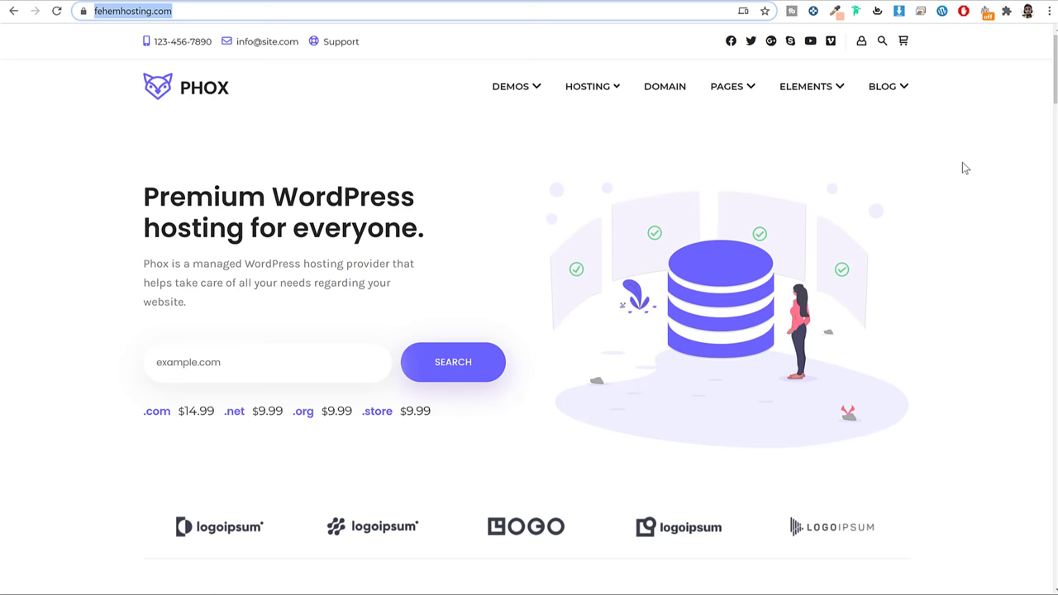
Load the bloggdude.com/a2 affiliate link in a new browser tab
key("ctrl+t")
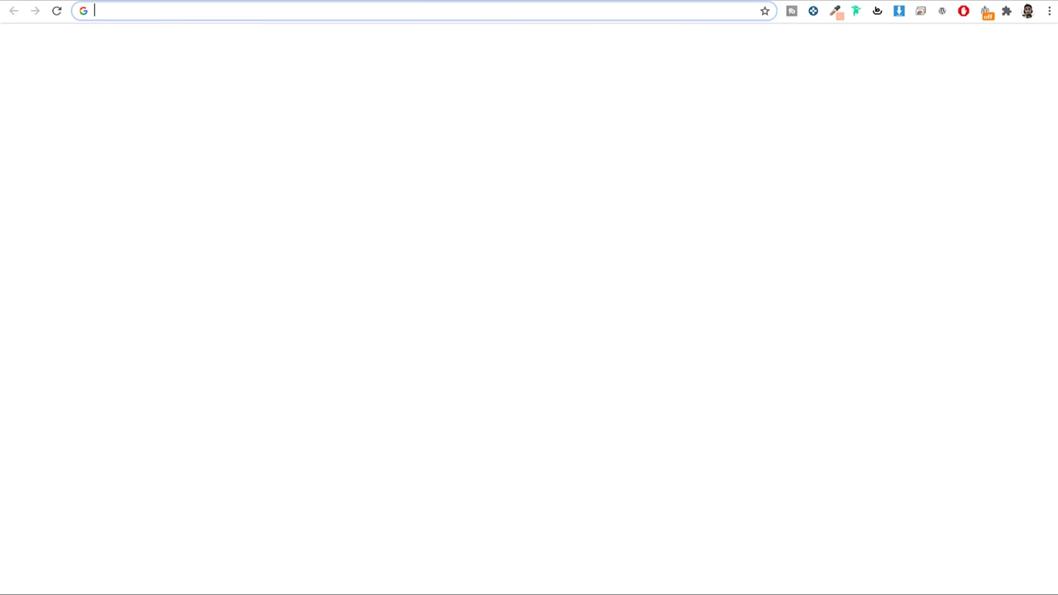
type("bloggdude.com/a2")
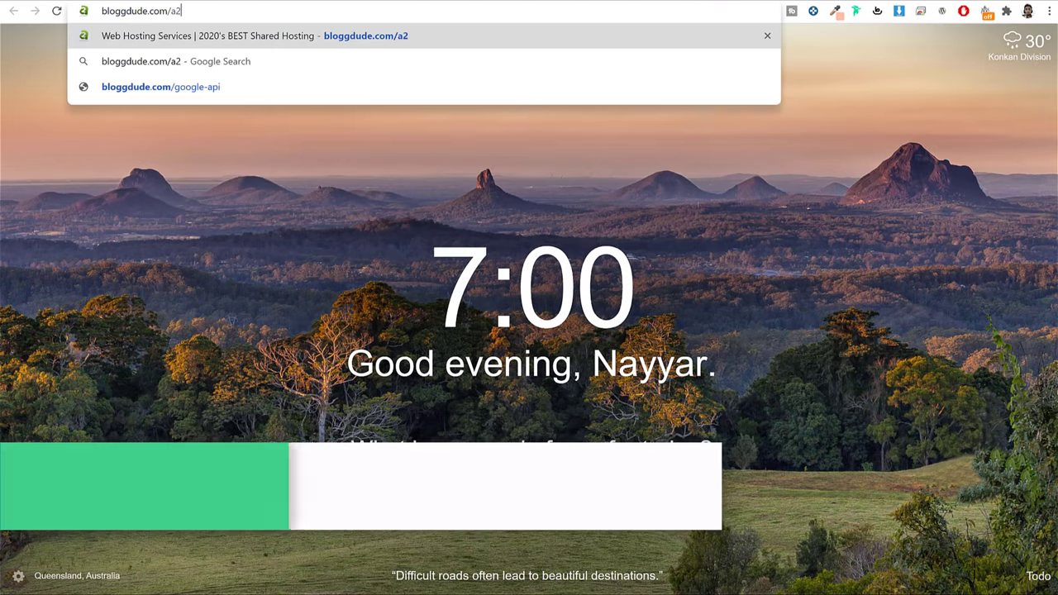
key("Return")
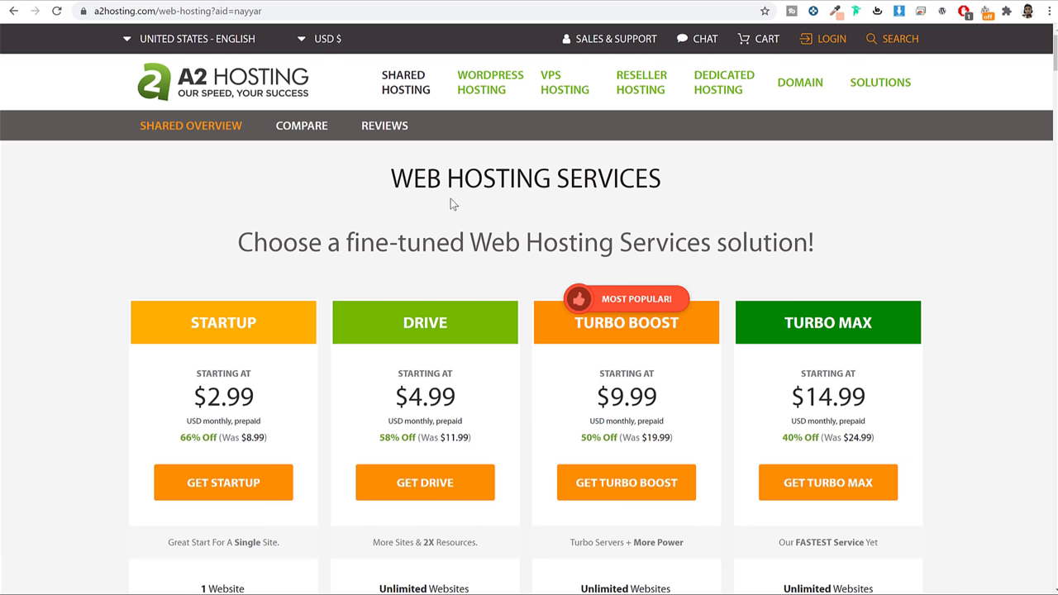
Highlight the WEB HOSTING SERVICES heading, then bring up the Reseller Hosting menu
left_click_drag(491, 170, 680, 175)
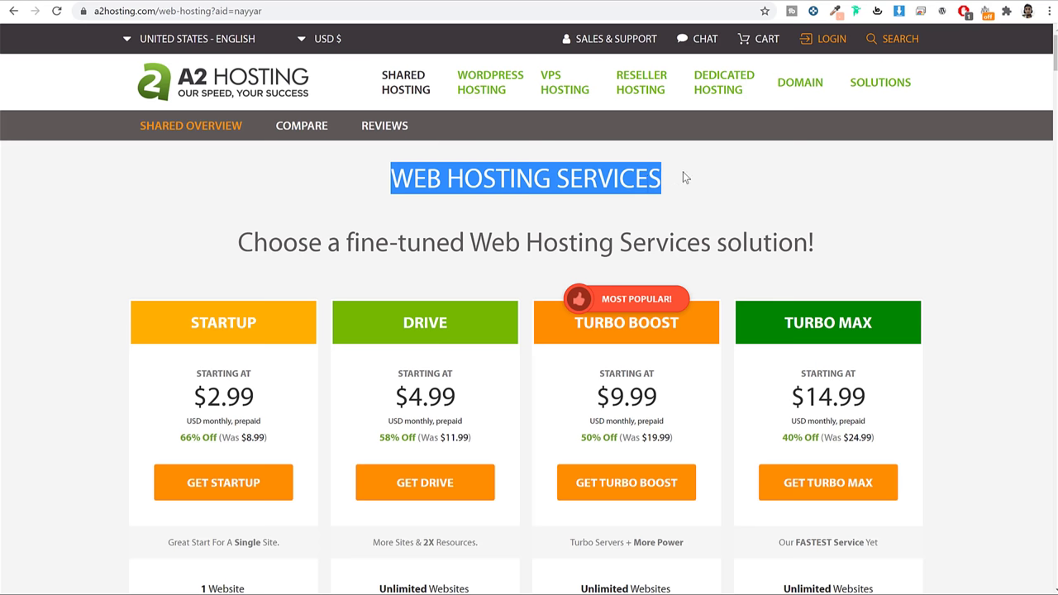
left_click(683, 172)
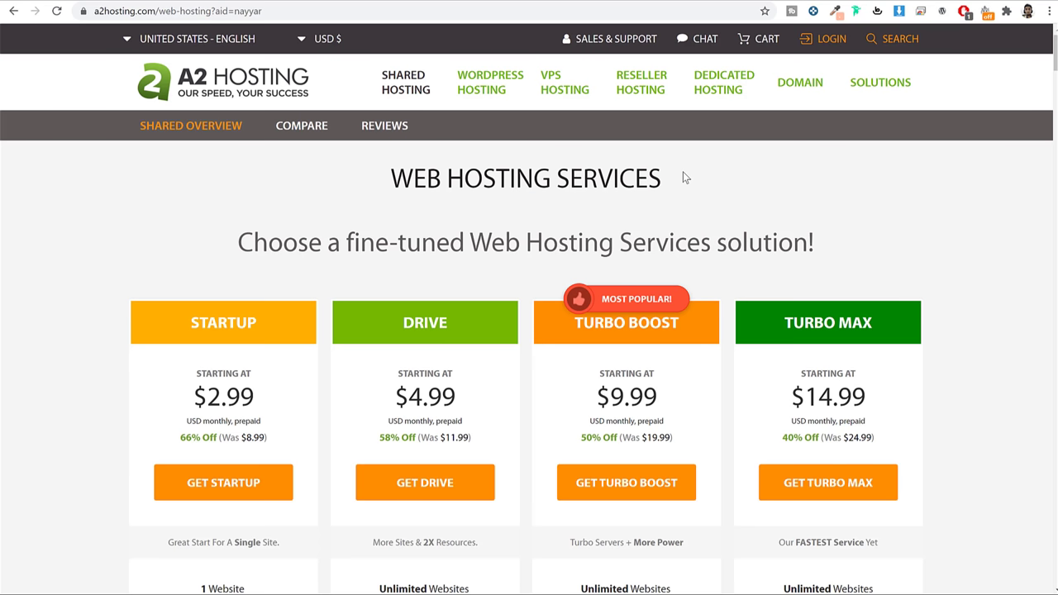
left_click(644, 79)
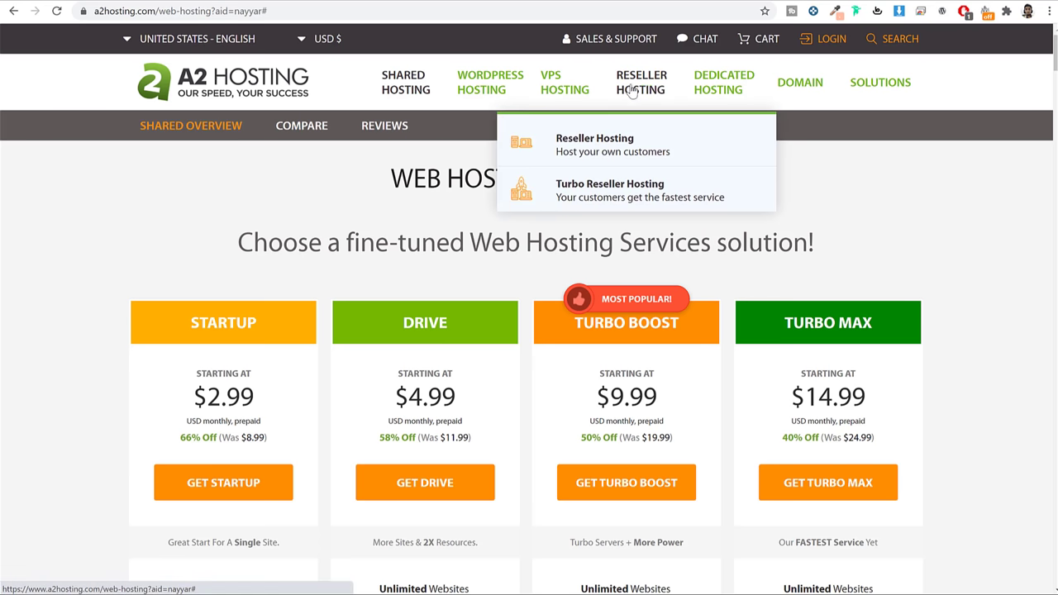
On the Reseller Hosting page, highlight the LAUNCH and KICKSTART plan names and FREE Blesta
left_click(620, 151)
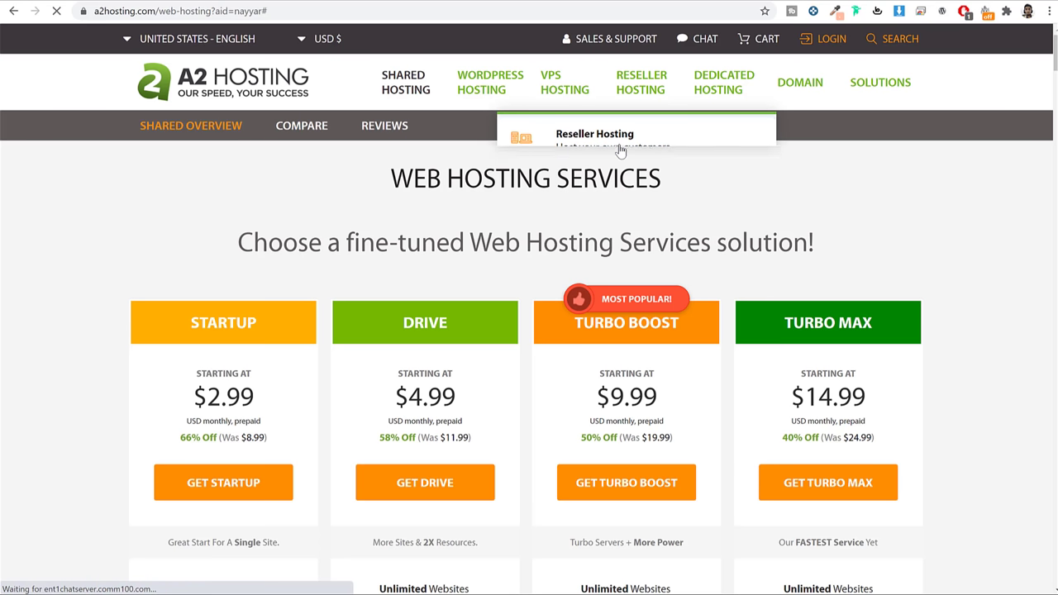
scroll(961, 234, "down", 3)
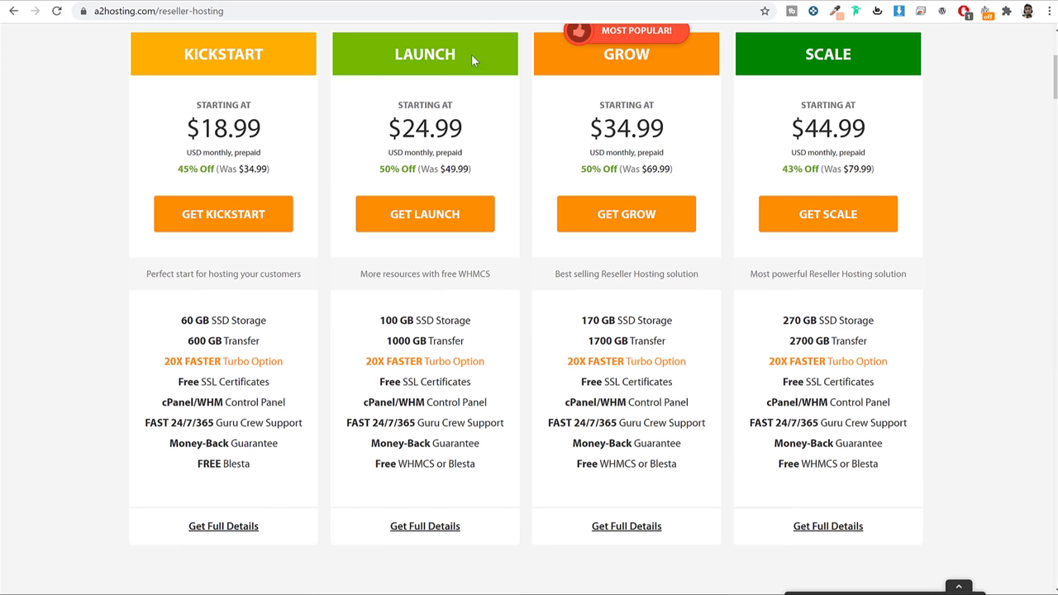
left_click_drag(472, 53, 382, 51)
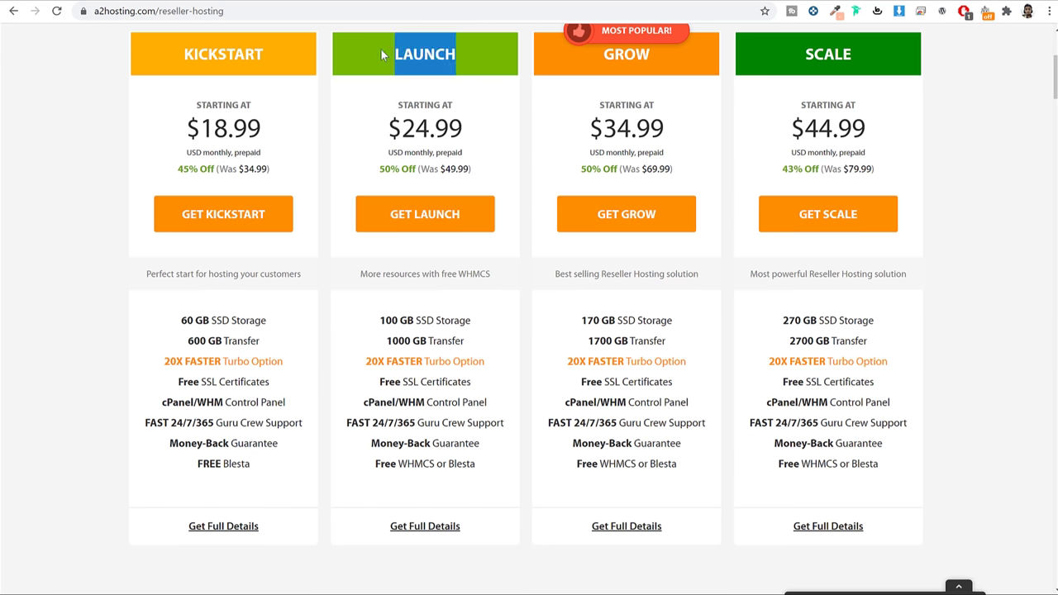
left_click_drag(261, 53, 184, 54)
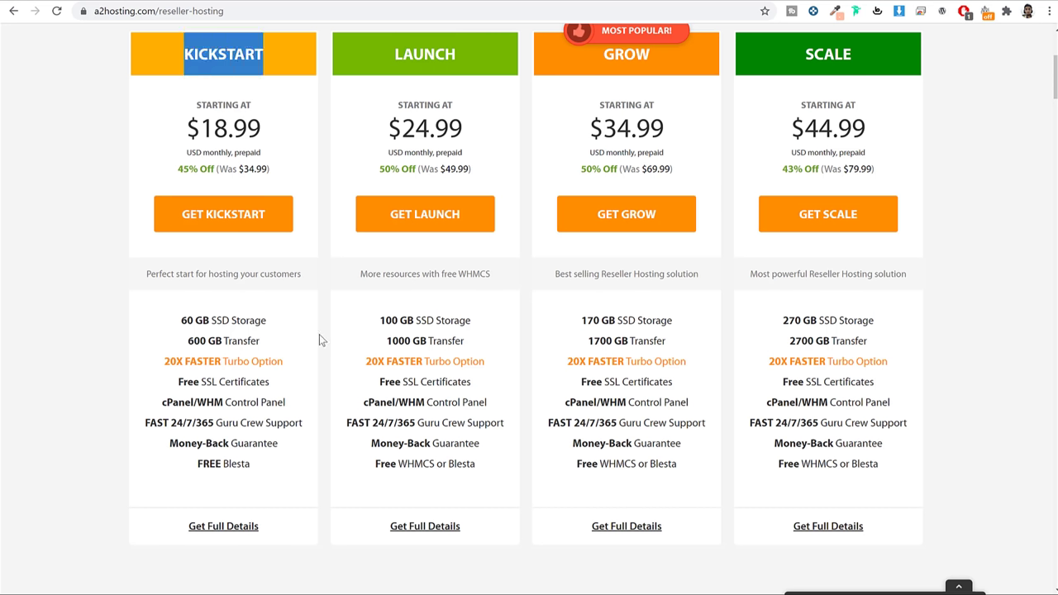
left_click_drag(278, 469, 195, 464)
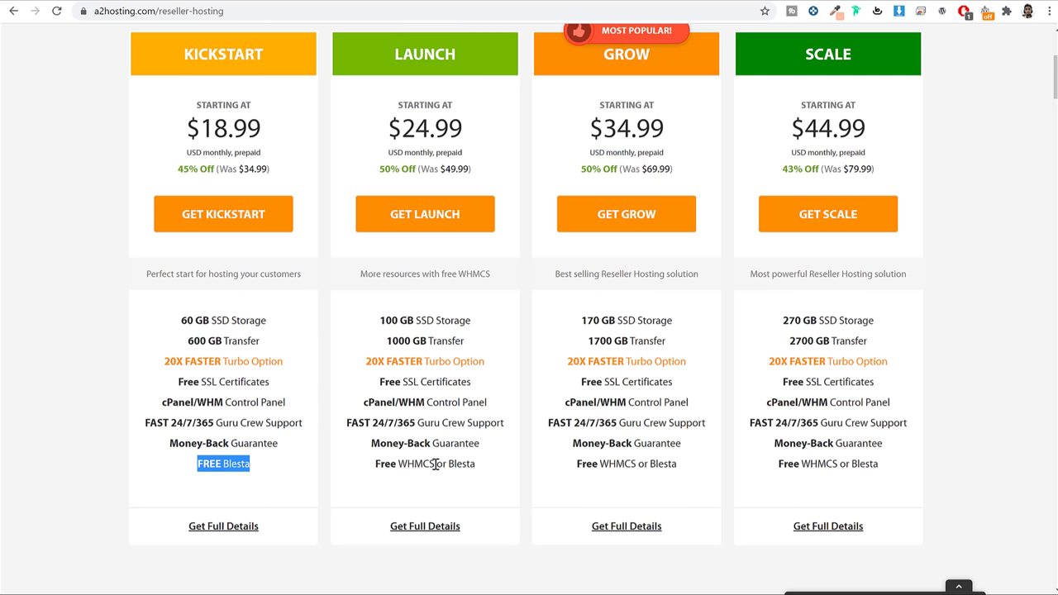
left_click(240, 466)
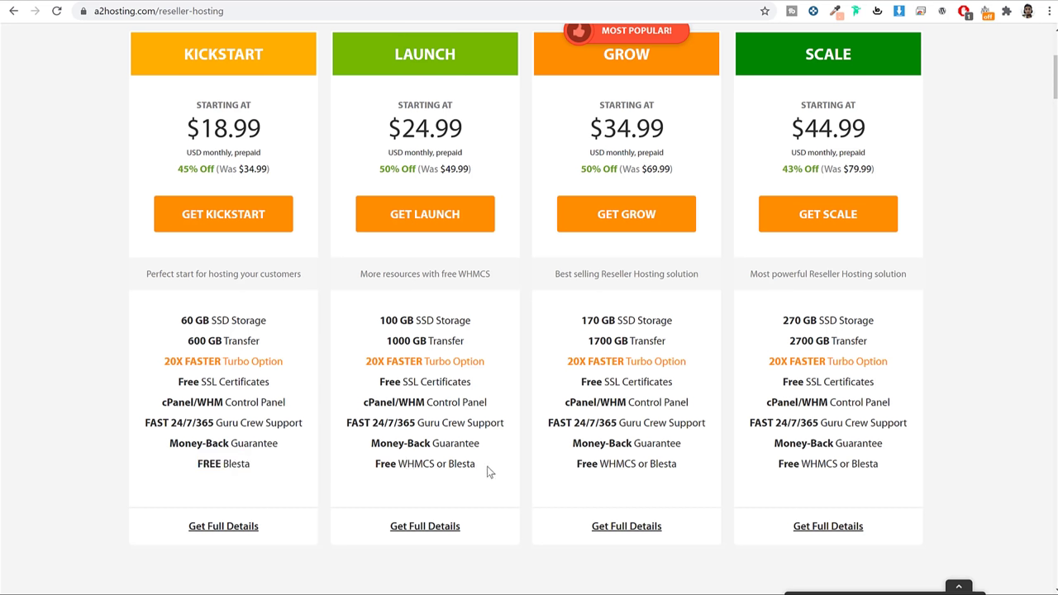
Point out Launch's Free WHMCS or Blesta, 100 GB SSD Storage and 1000 GB Transfer
left_click_drag(487, 468, 363, 470)
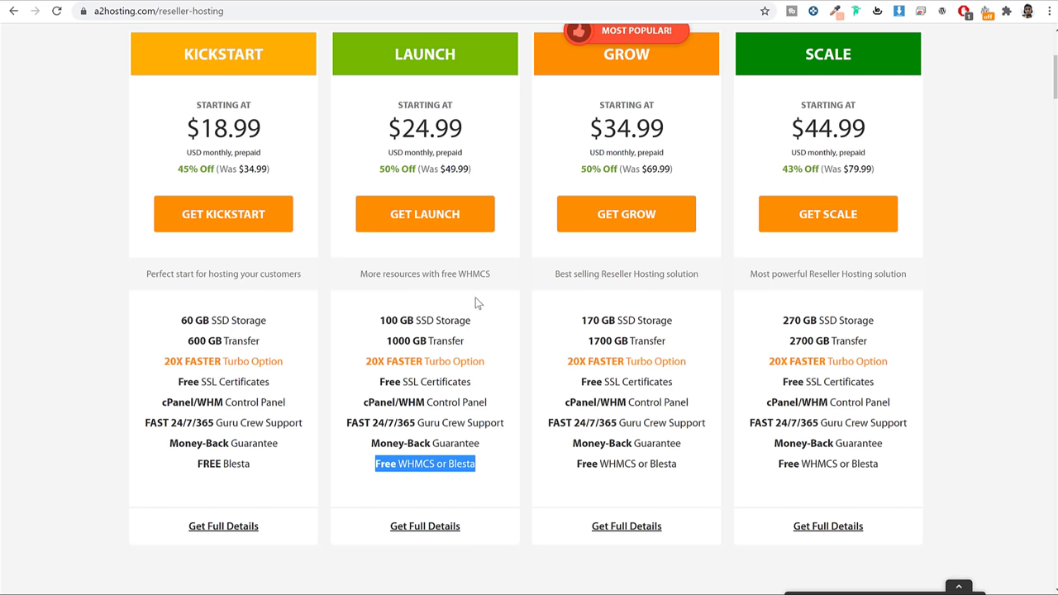
left_click_drag(475, 327, 342, 319)
left_click_drag(468, 342, 364, 342)
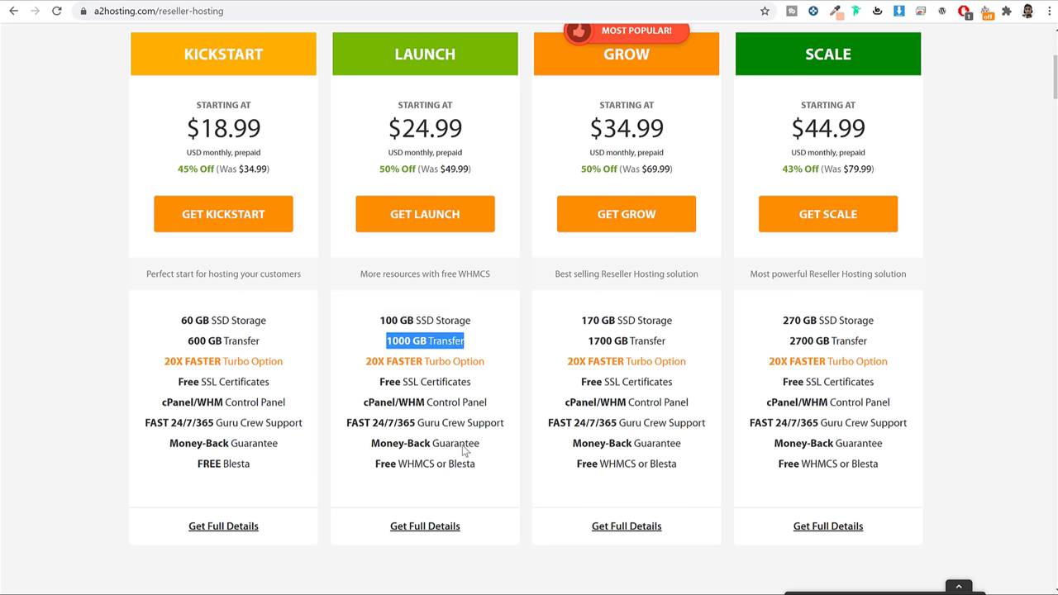
left_click(497, 347)
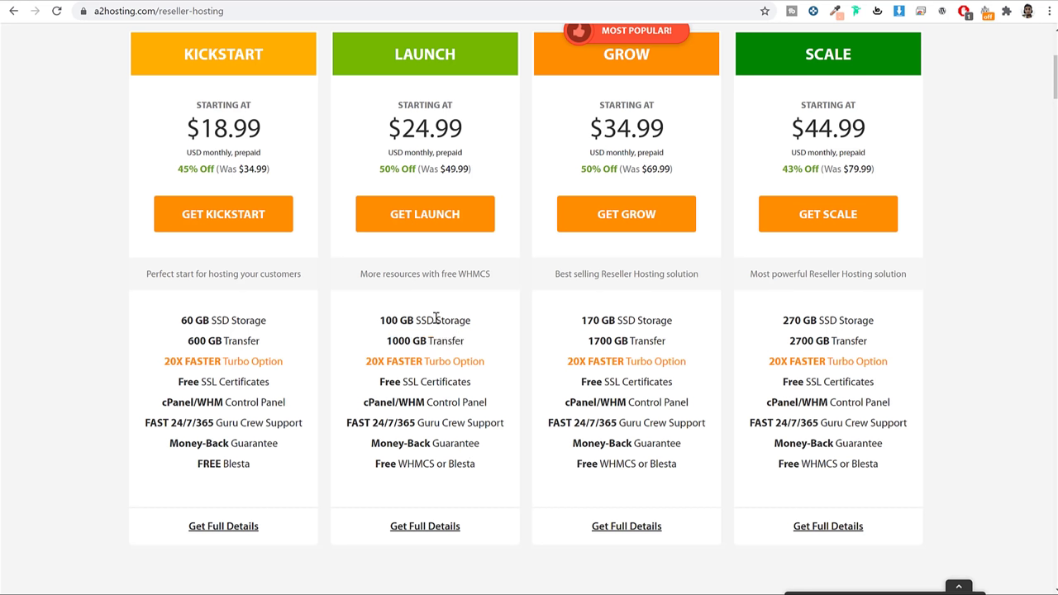
left_click_drag(475, 321, 371, 320)
left_click_drag(479, 344, 368, 343)
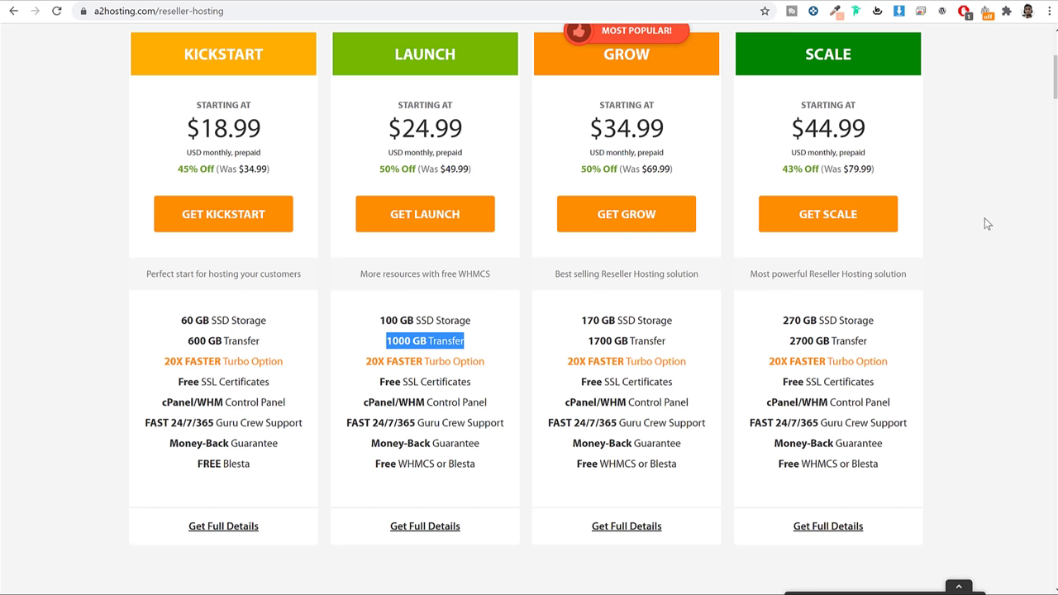
Compare SCALE's 270 GB storage, then order the LAUNCH plan
left_click_drag(820, 323, 771, 327)
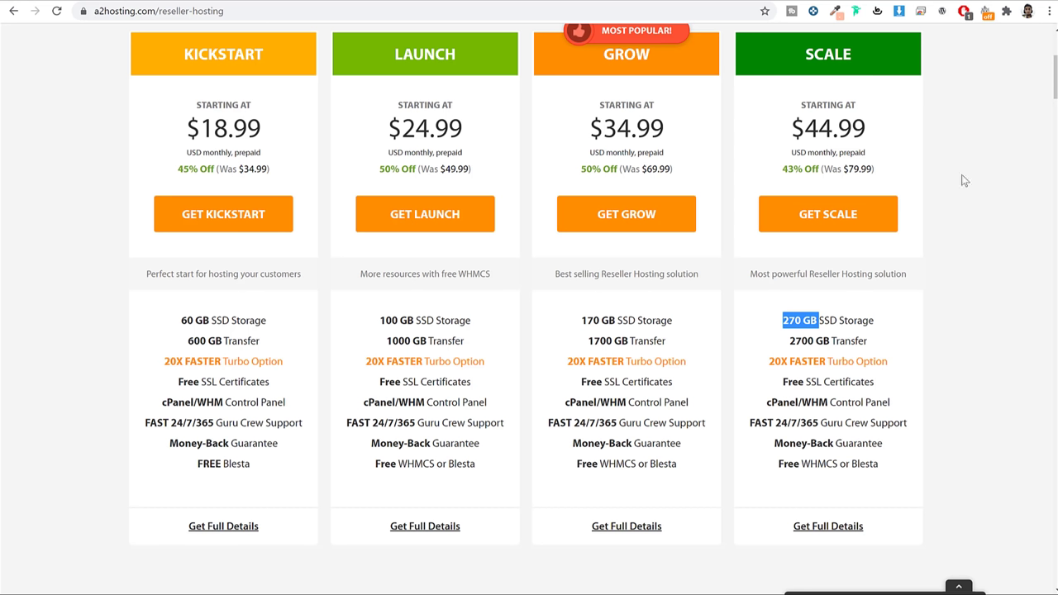
left_click(995, 216)
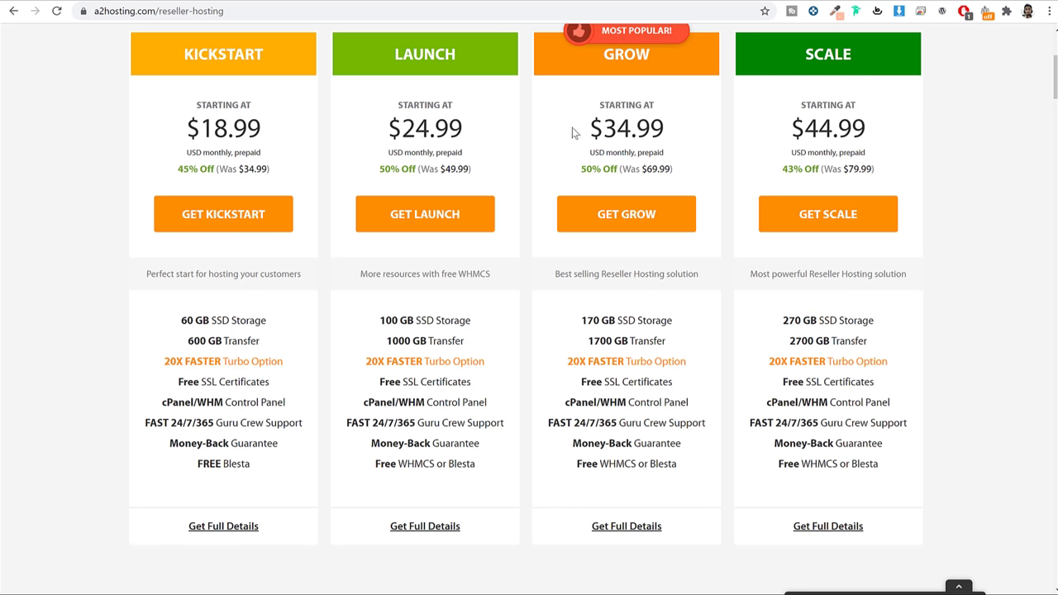
double_click(440, 47)
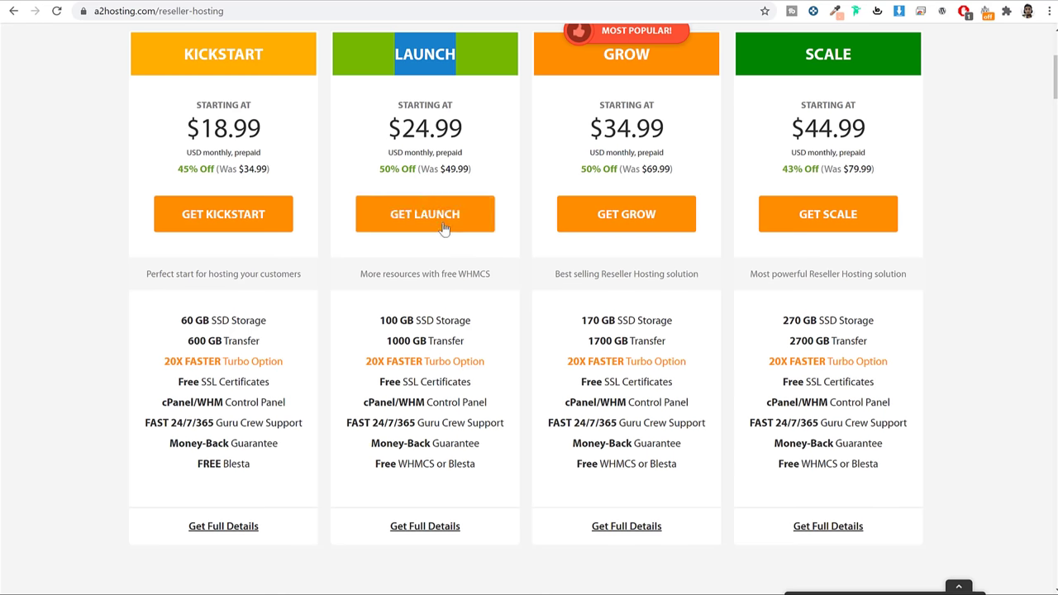
left_click(431, 220)
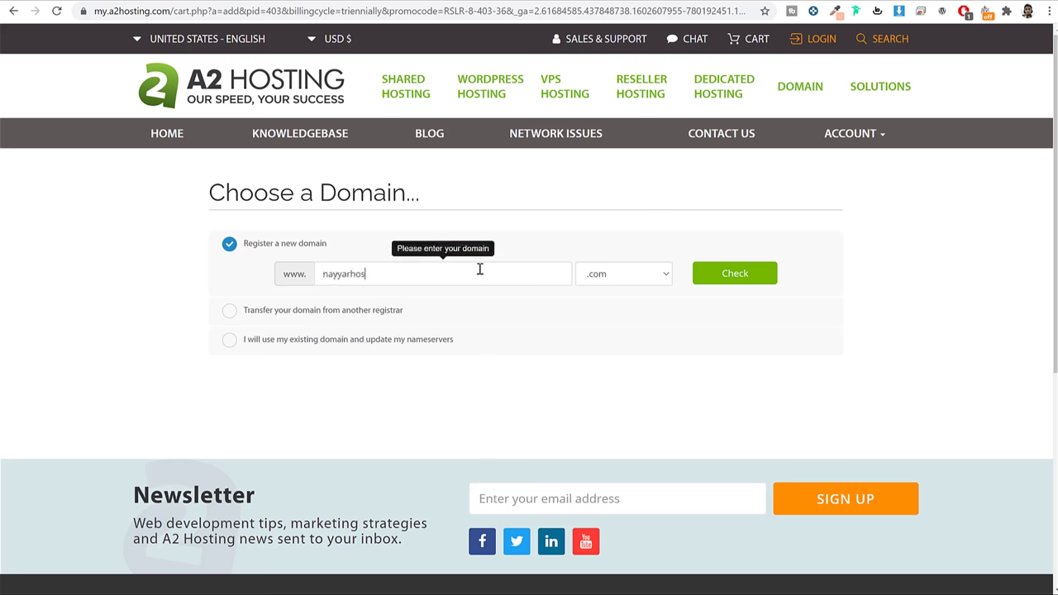
Finish the domain as nayyarhostings.com, confirm it's available, and continue
type("s")
left_click(754, 271)
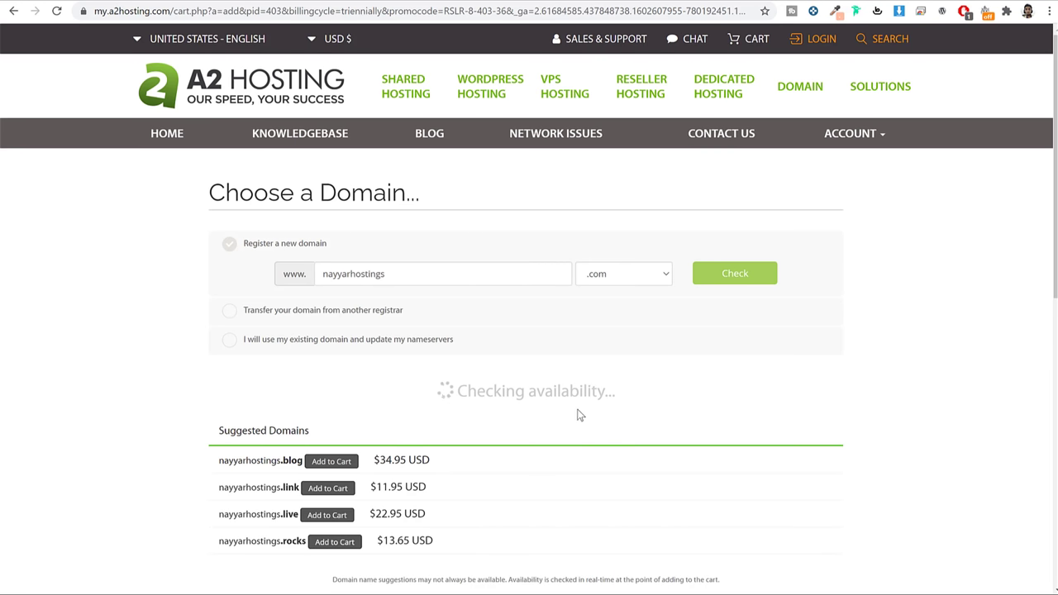
scroll(597, 451, "down", 1)
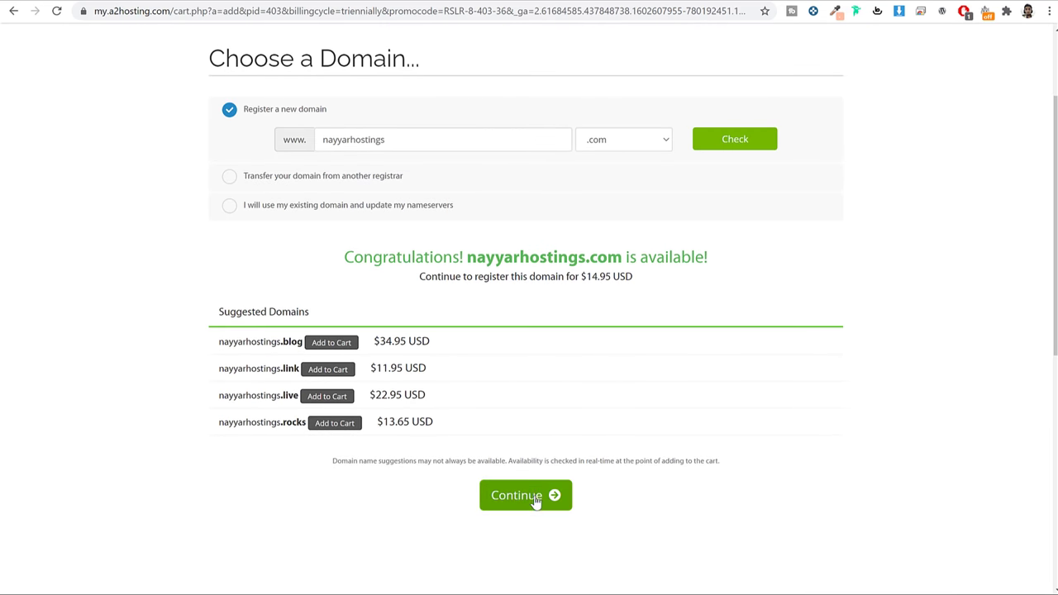
left_click(535, 500)
Highlight the Launch Reseller plan name and its features on the configure page
scroll(893, 244, "down", 2)
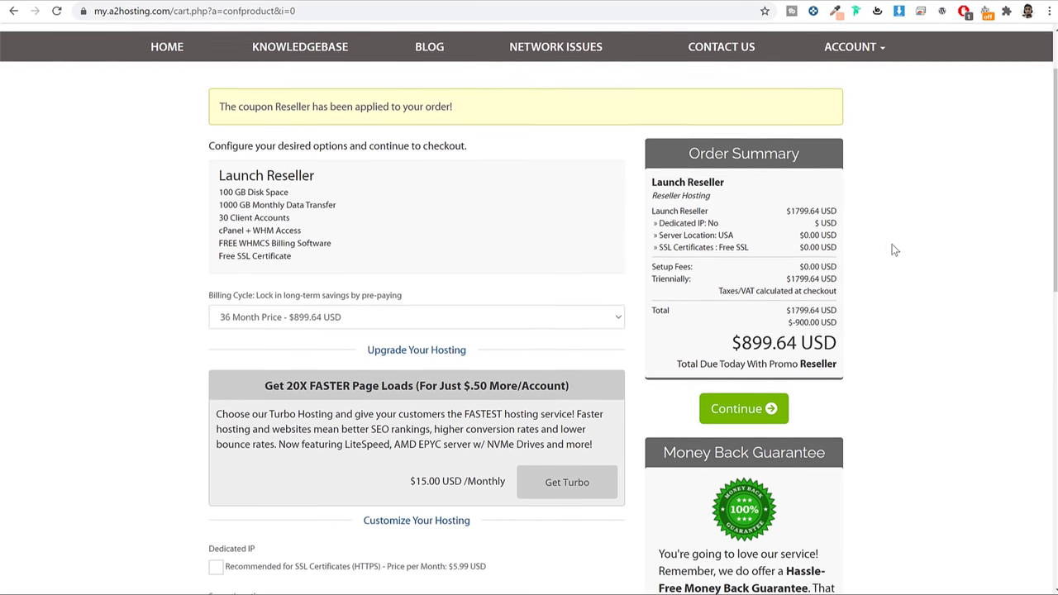
left_click_drag(314, 126, 319, 207)
left_click(334, 209)
scroll(334, 209, "down", 2)
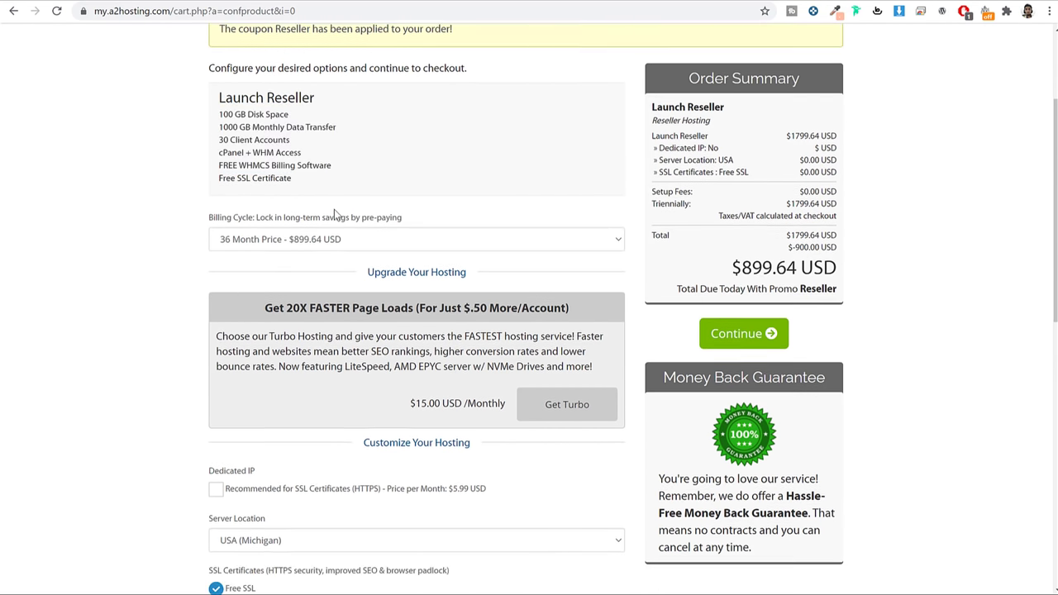
Choose the '12 Month Price - $419.88 USD' billing cycle and review the $599.88 summary
left_click(338, 136)
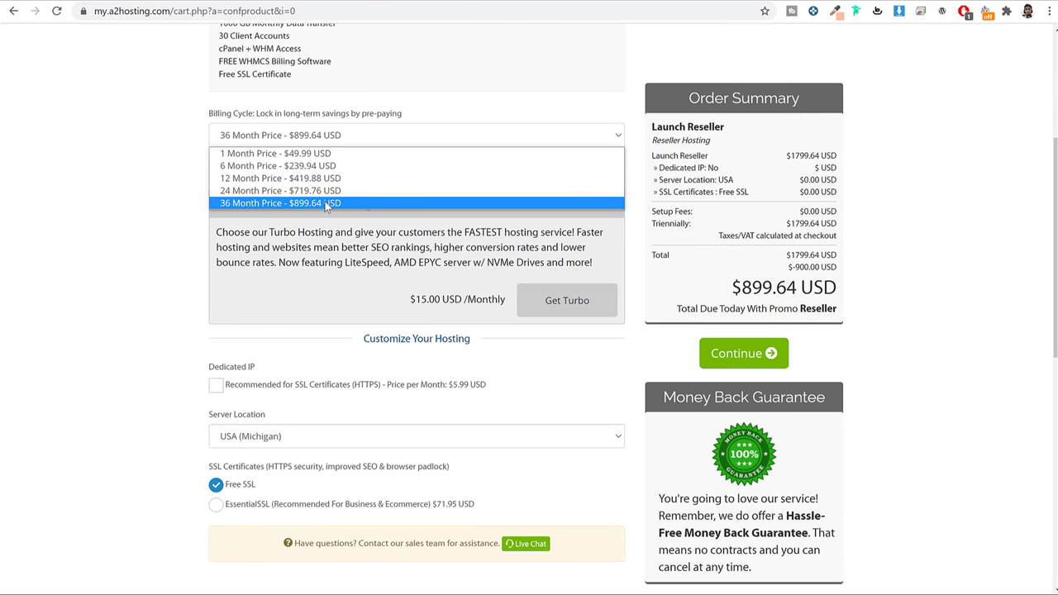
left_click(286, 179)
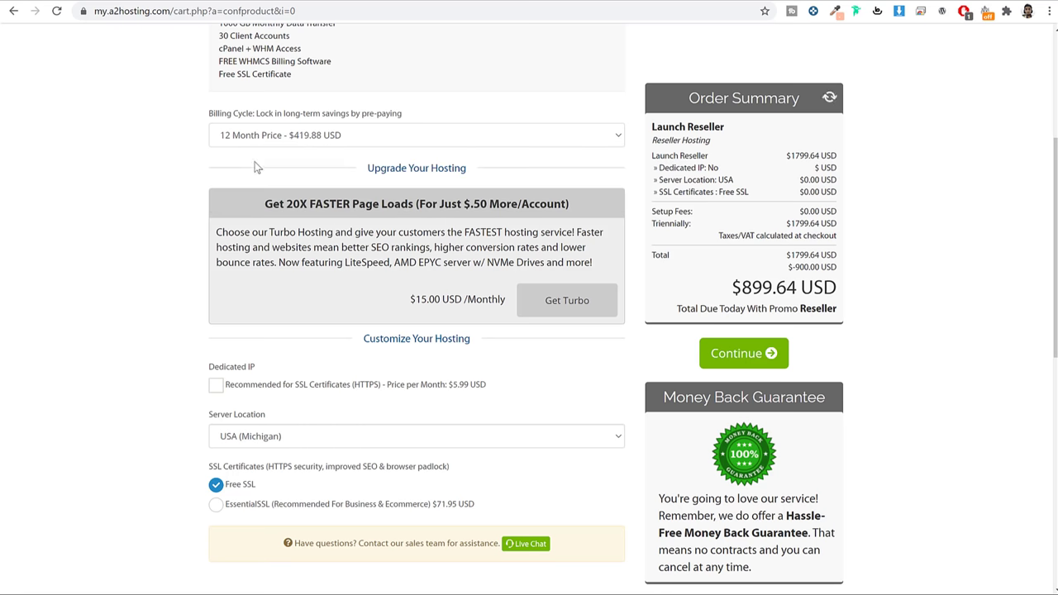
left_click(259, 137)
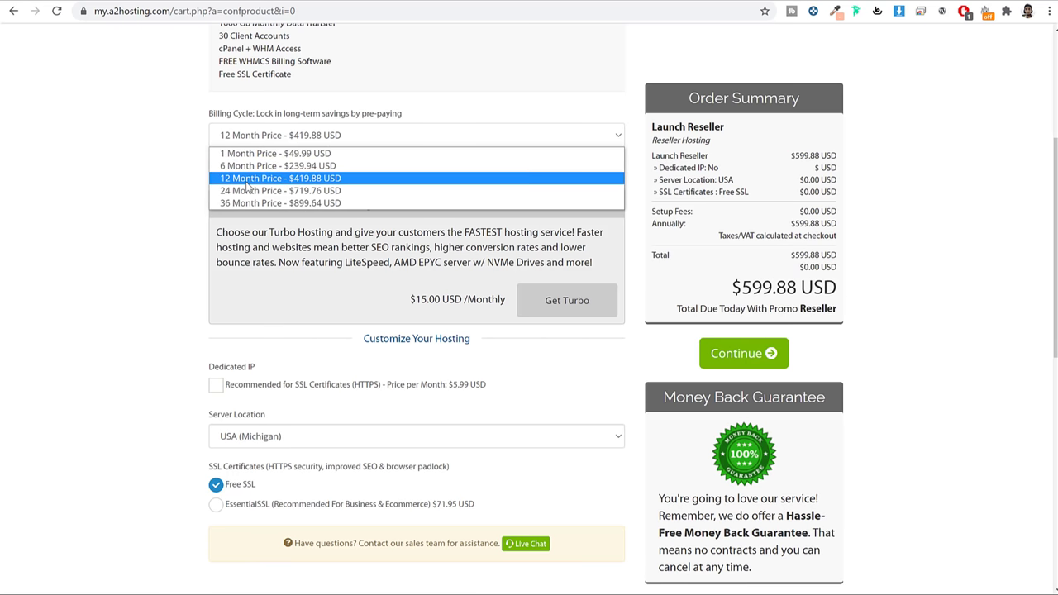
left_click(247, 179)
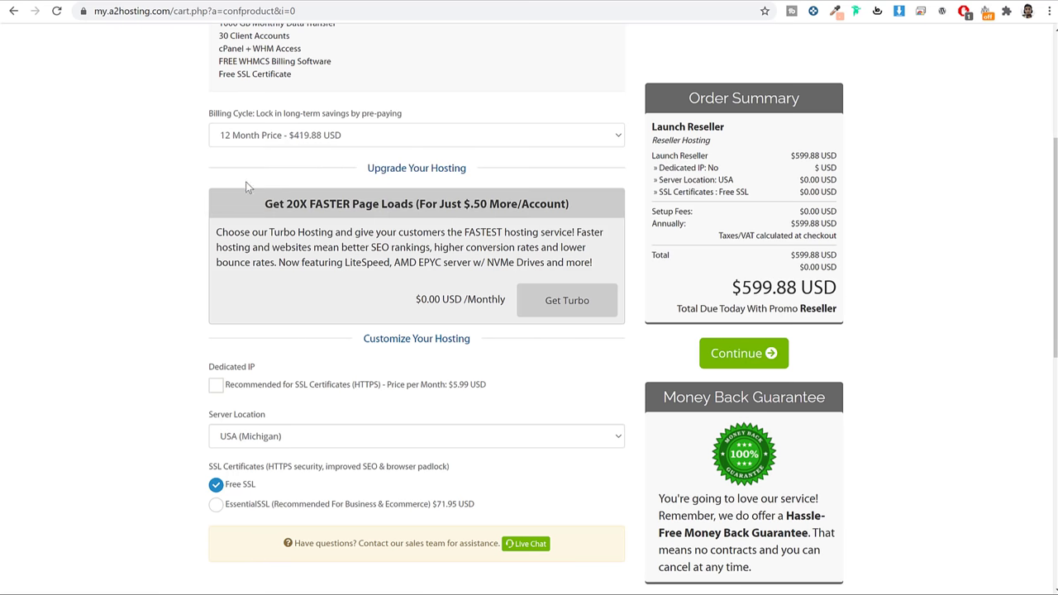
left_click(381, 136)
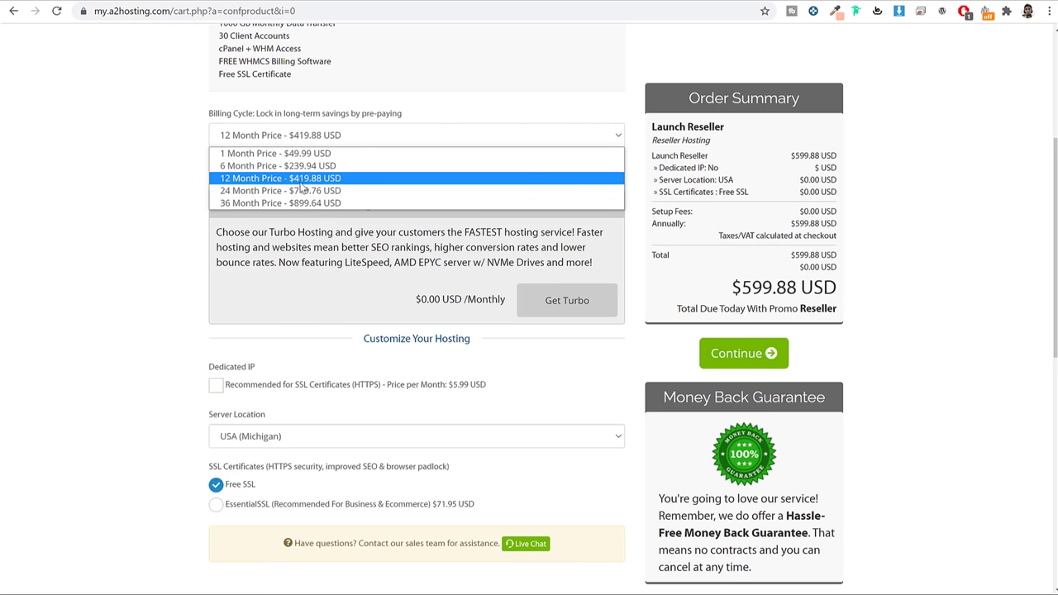
left_click(301, 182)
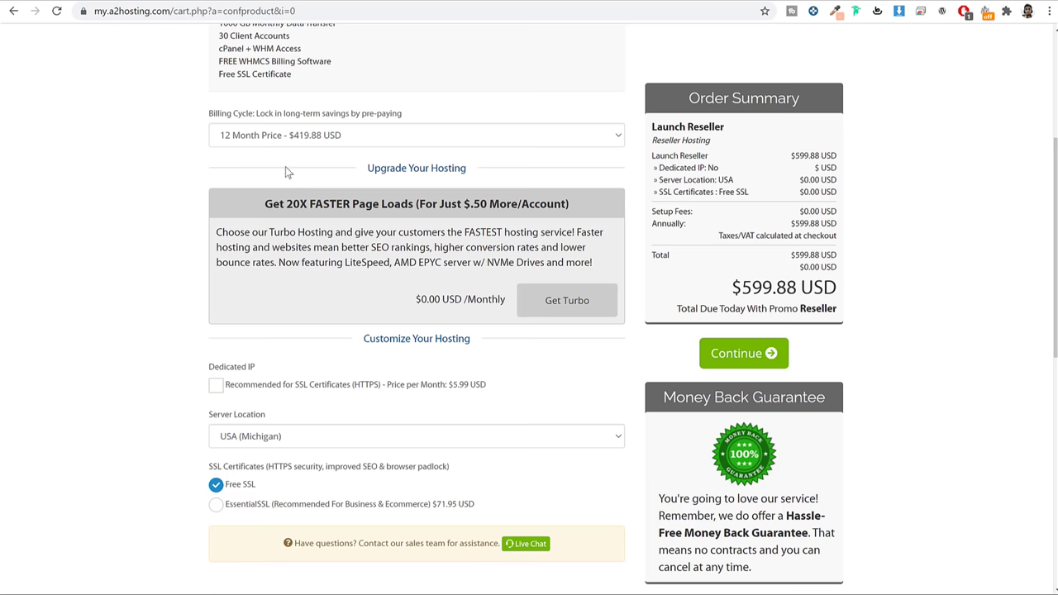
scroll(907, 218, "down", 2)
scroll(905, 214, "down", 1)
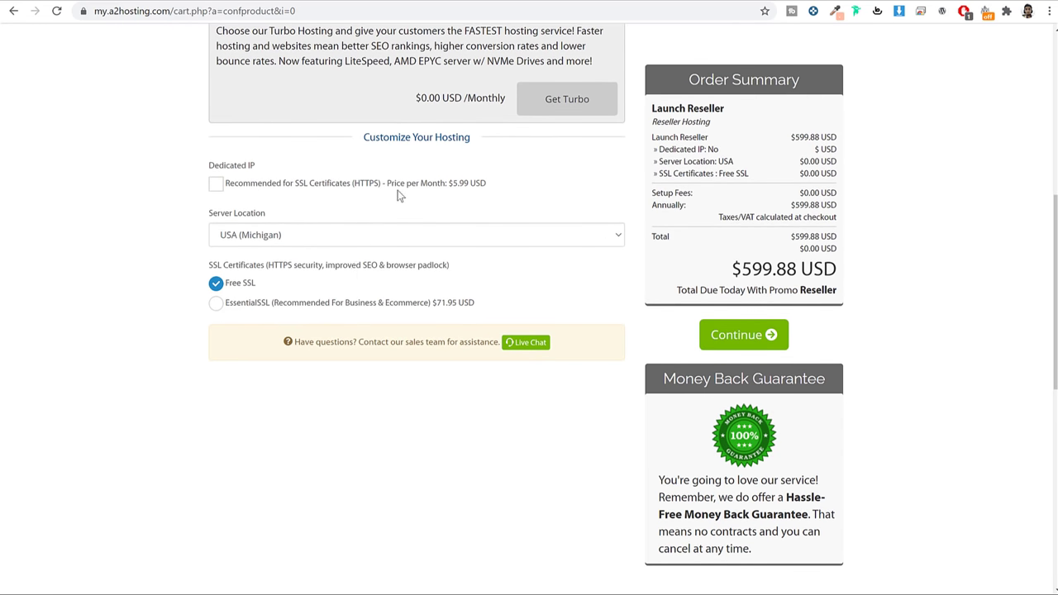
scroll(891, 244, "up", 5)
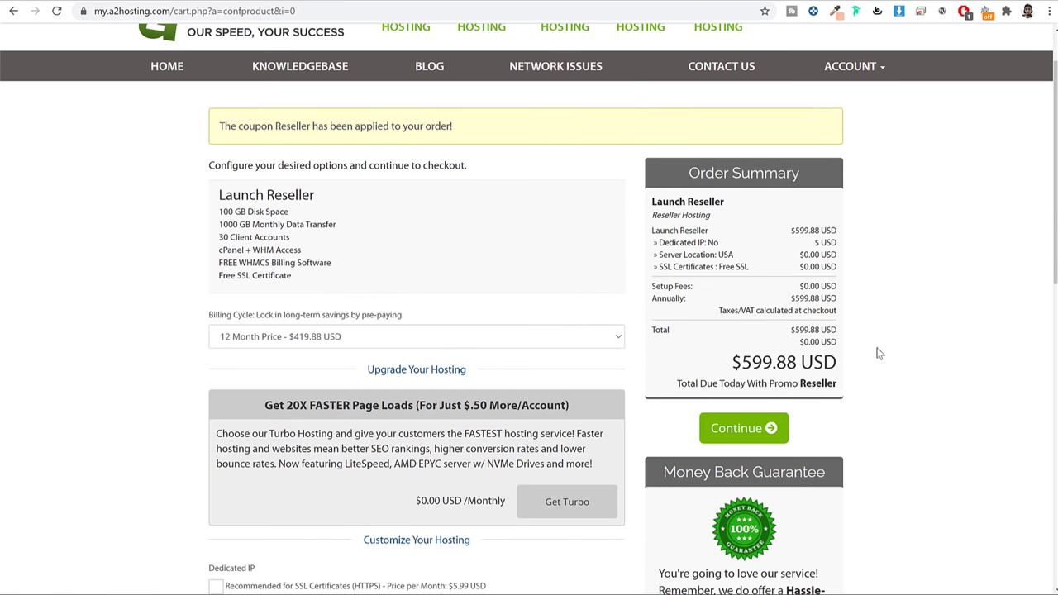
Turn off ID Protection in Domains Configuration and go on to the cart
left_click(744, 429)
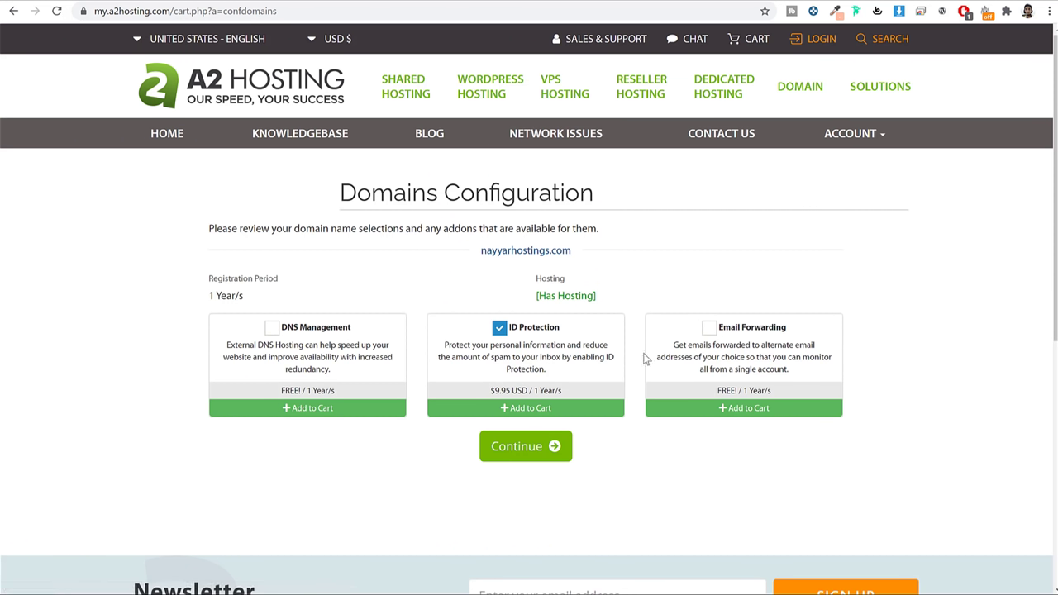
left_click(499, 328)
left_click(551, 445)
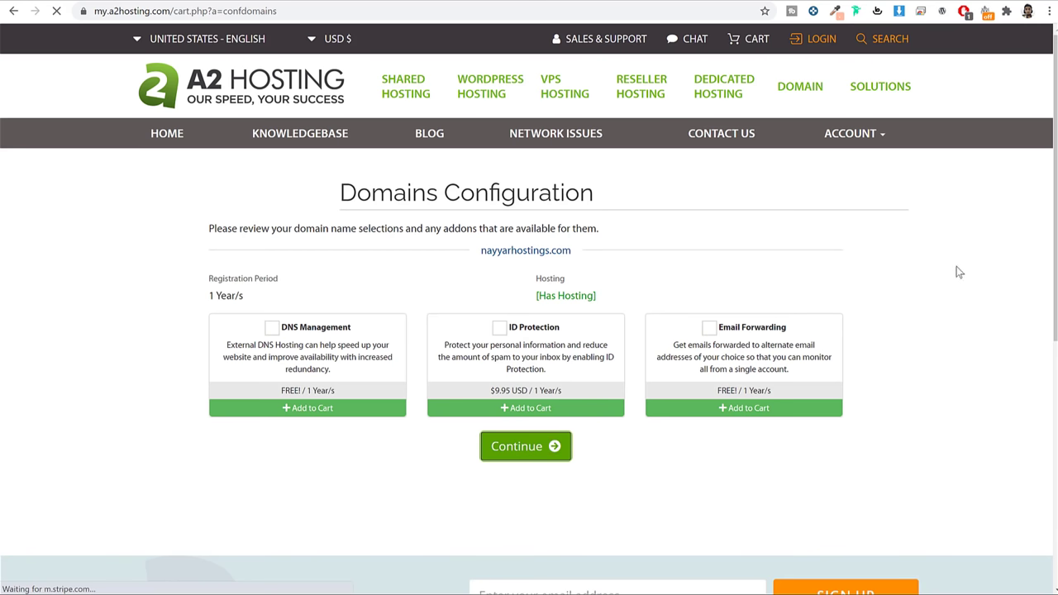
Highlight the Launch Reseller plan name and the total due today in the cart
scroll(306, 347, "down", 1)
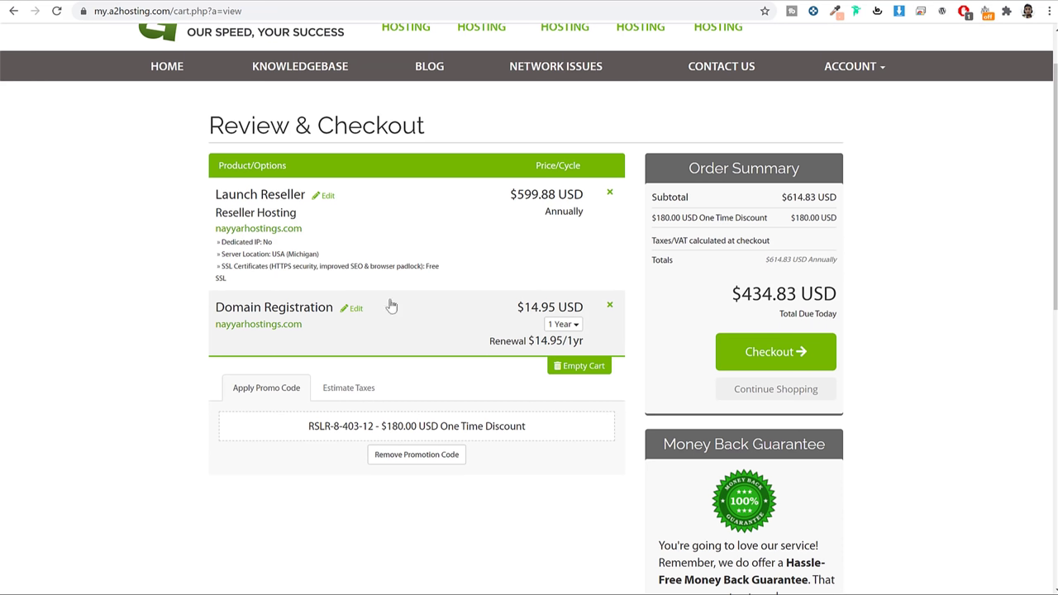
left_click_drag(266, 195, 298, 206)
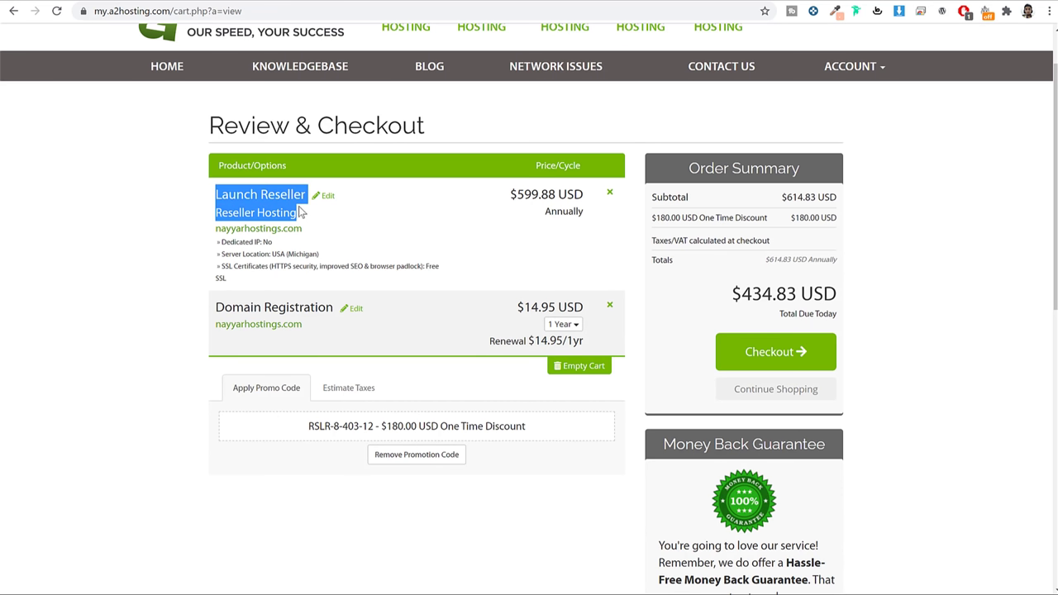
left_click(349, 239)
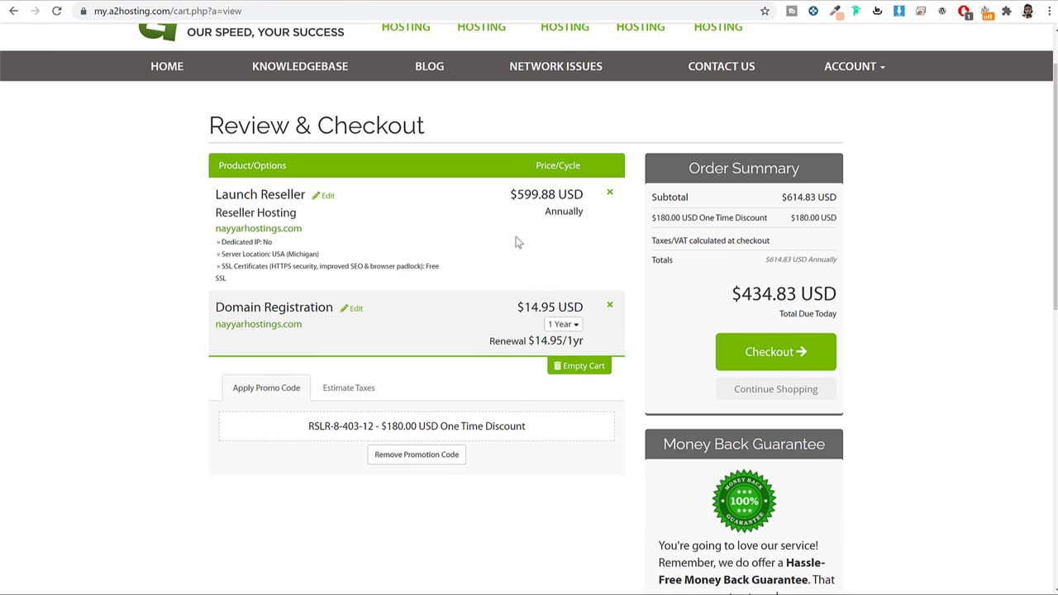
scroll(919, 293, "down", 3)
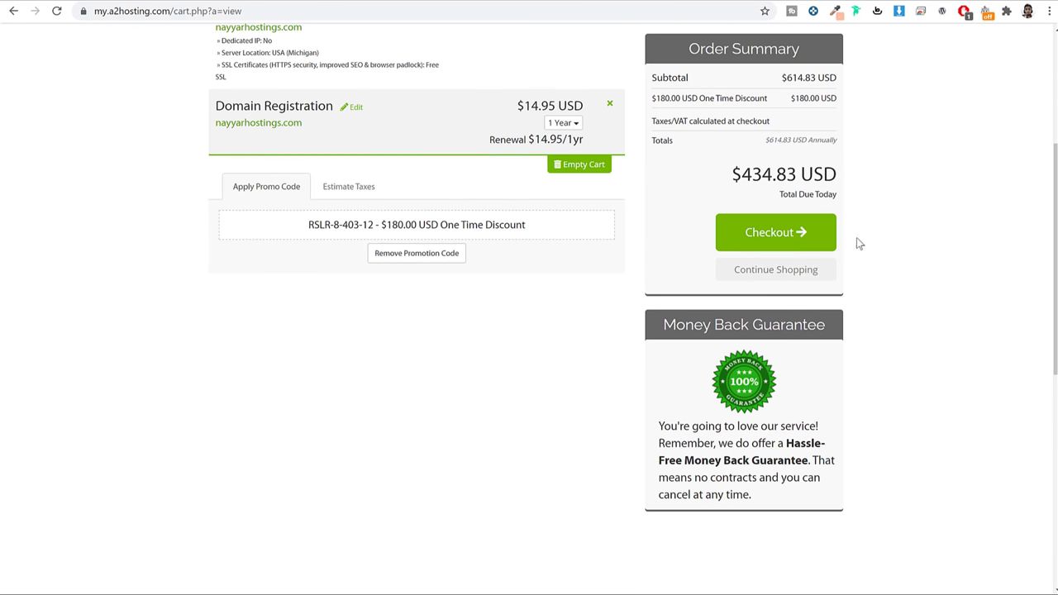
left_click_drag(771, 174, 735, 178)
scroll(591, 192, "up", 3)
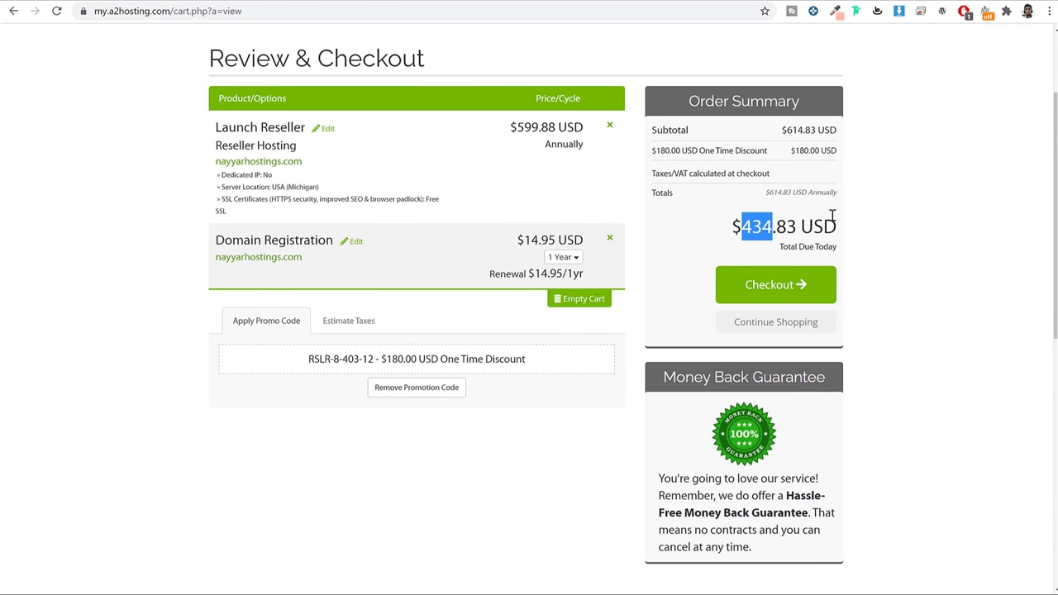
Highlight Launch Reseller, Domain Registration and the $434.83 total, then check out
left_click_drag(214, 129, 299, 149)
left_click_drag(327, 240, 214, 241)
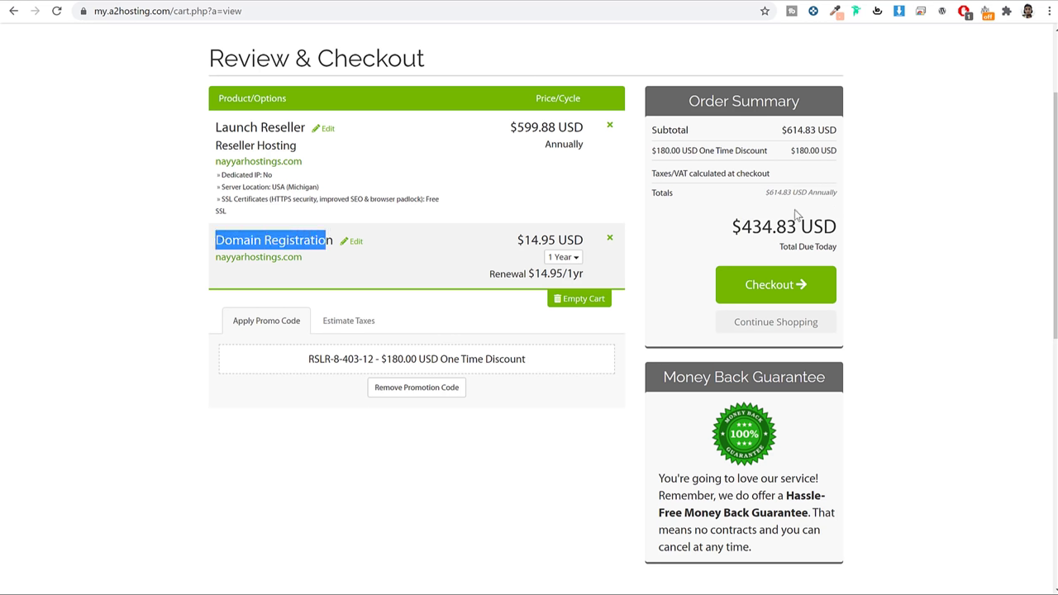
left_click_drag(794, 225, 716, 227)
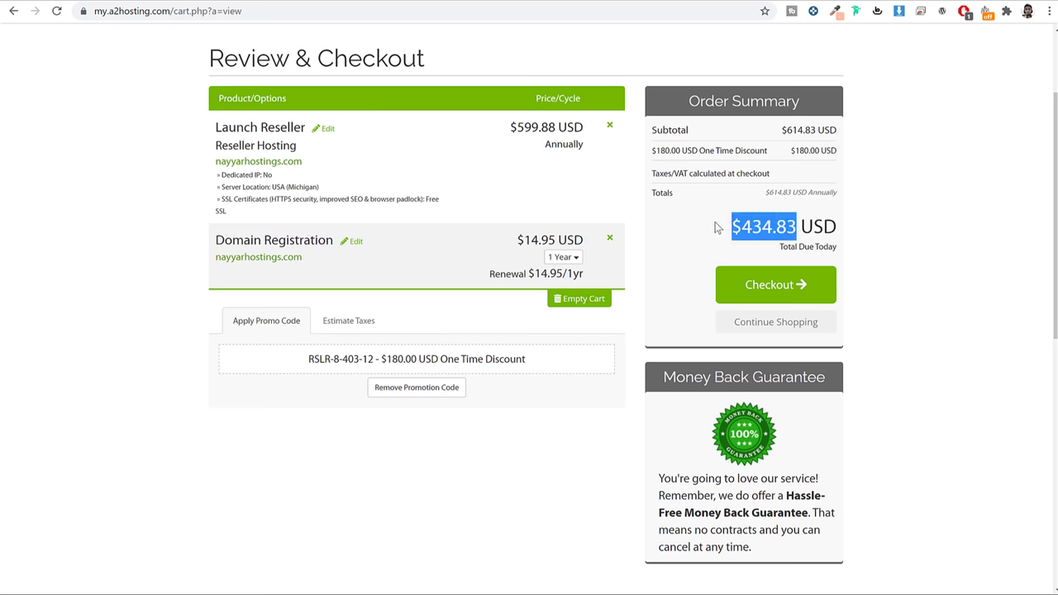
left_click(716, 226)
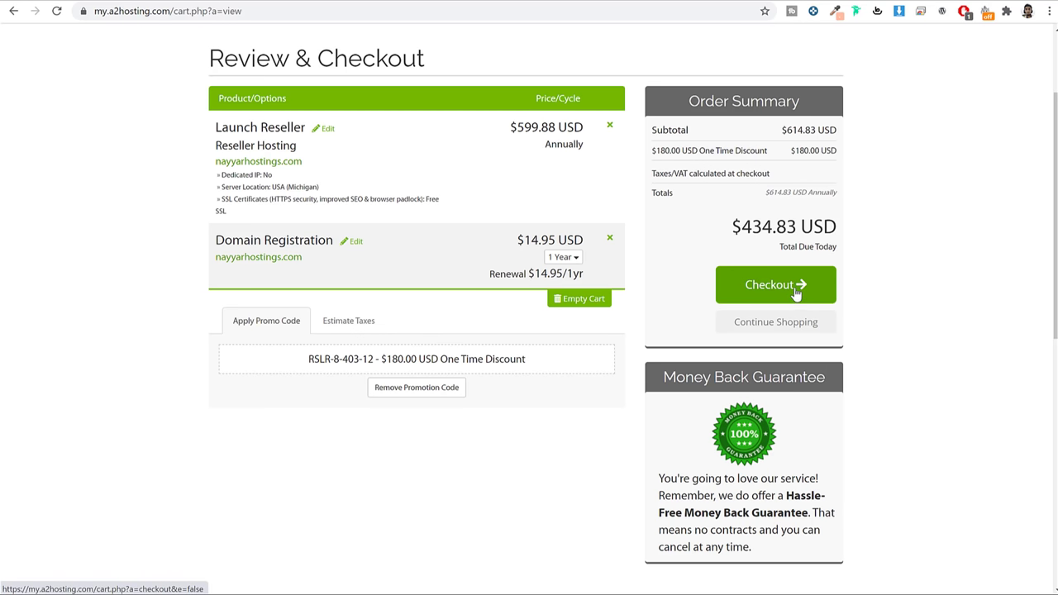
left_click(781, 294)
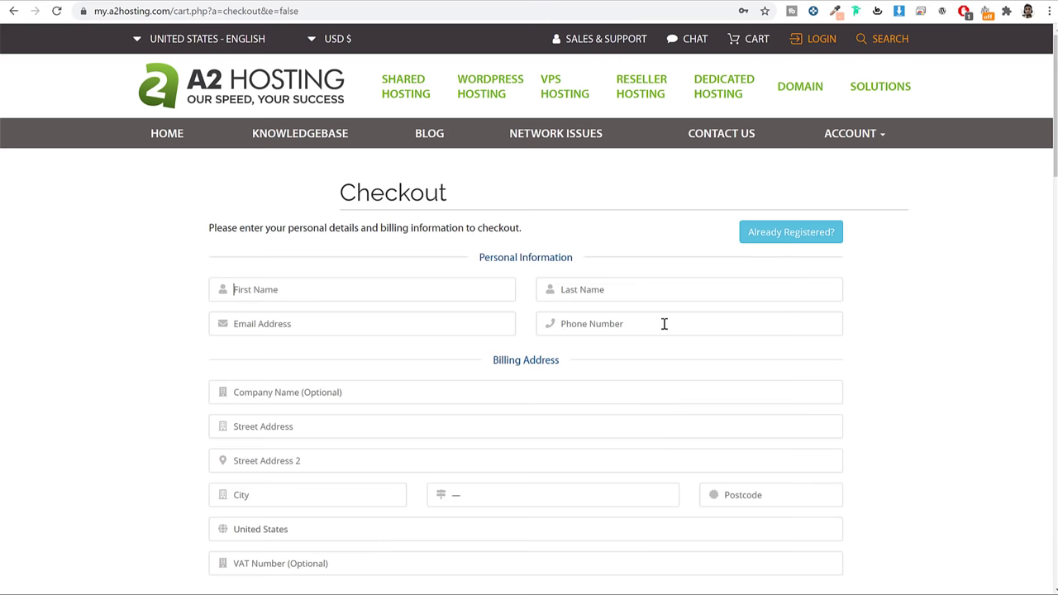
scroll(784, 317, "down", 2)
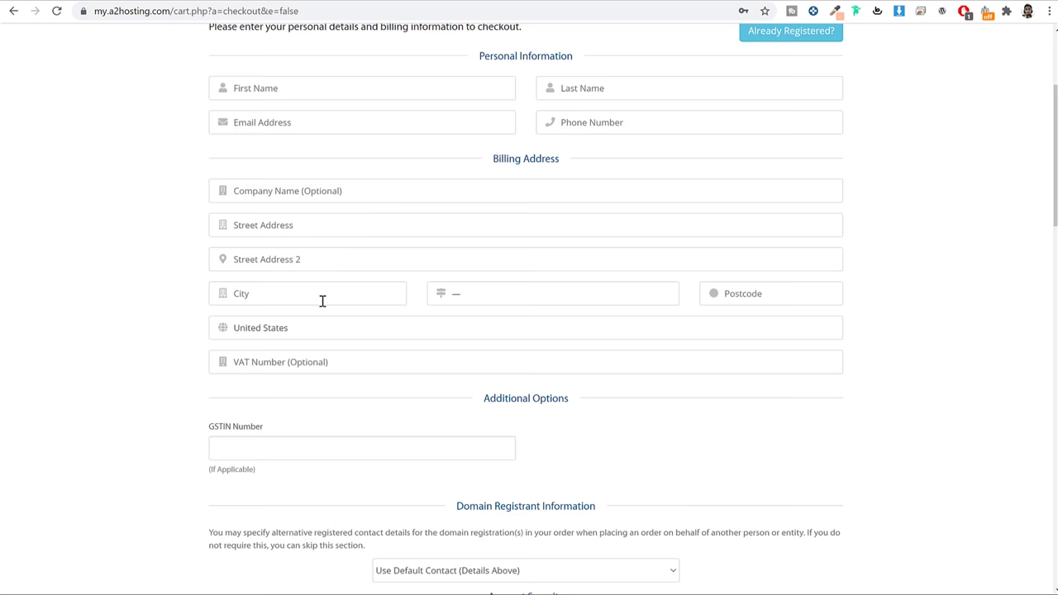
scroll(479, 312, "down", 1)
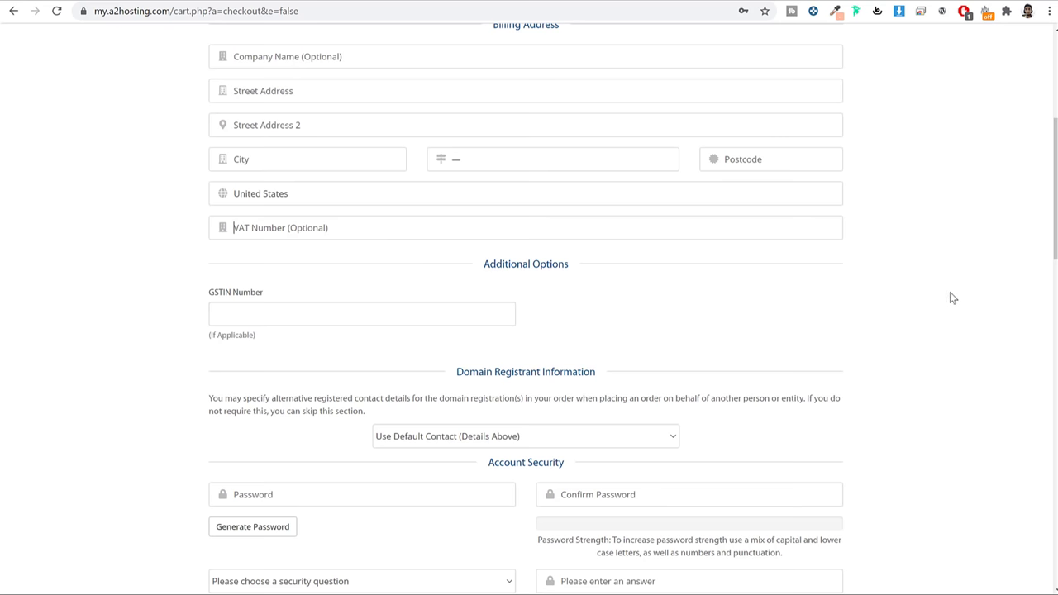
scroll(951, 293, "down", 2)
left_click_drag(569, 195, 489, 194)
left_click(395, 237)
left_click(451, 266)
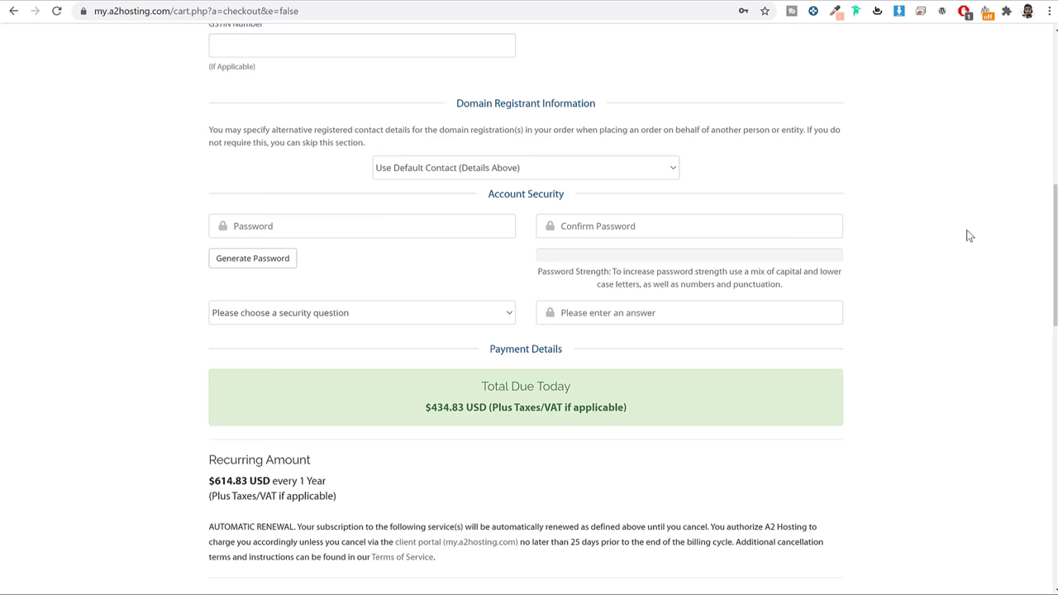
scroll(531, 281, "up", 6)
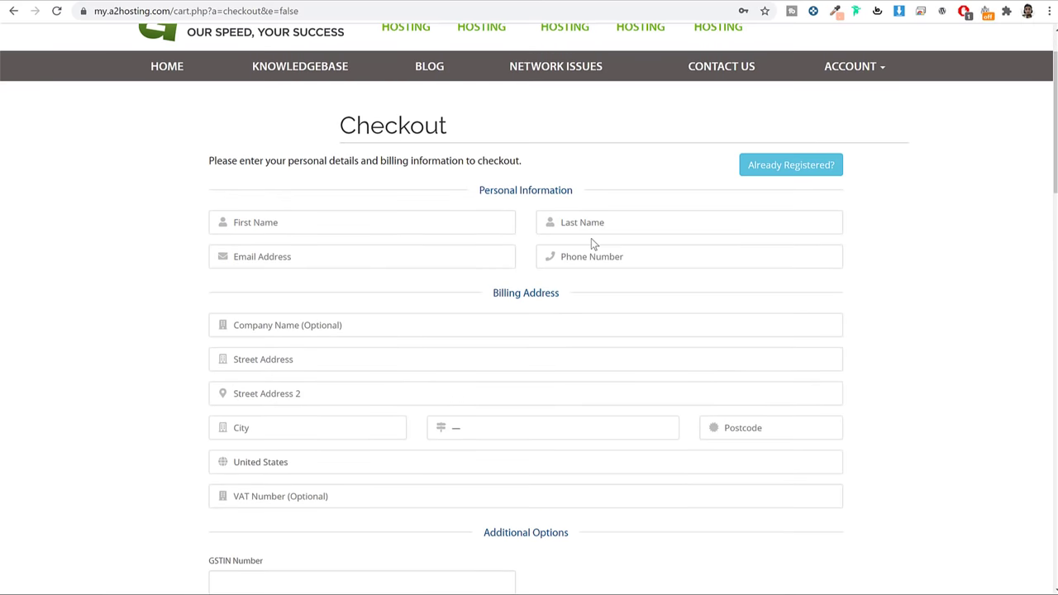
scroll(390, 258, "down", 6)
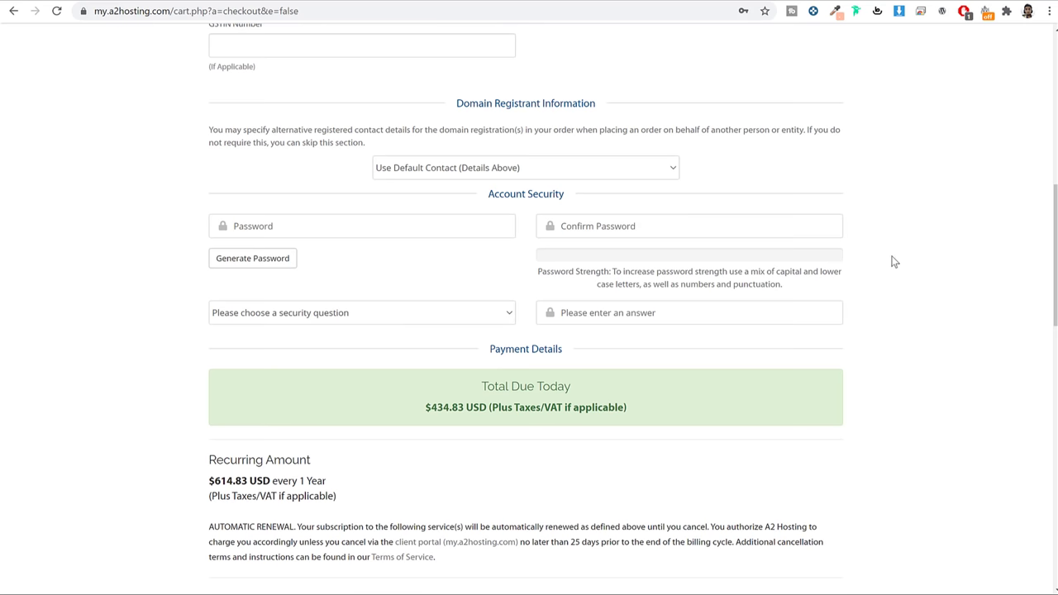
scroll(860, 257, "down", 5)
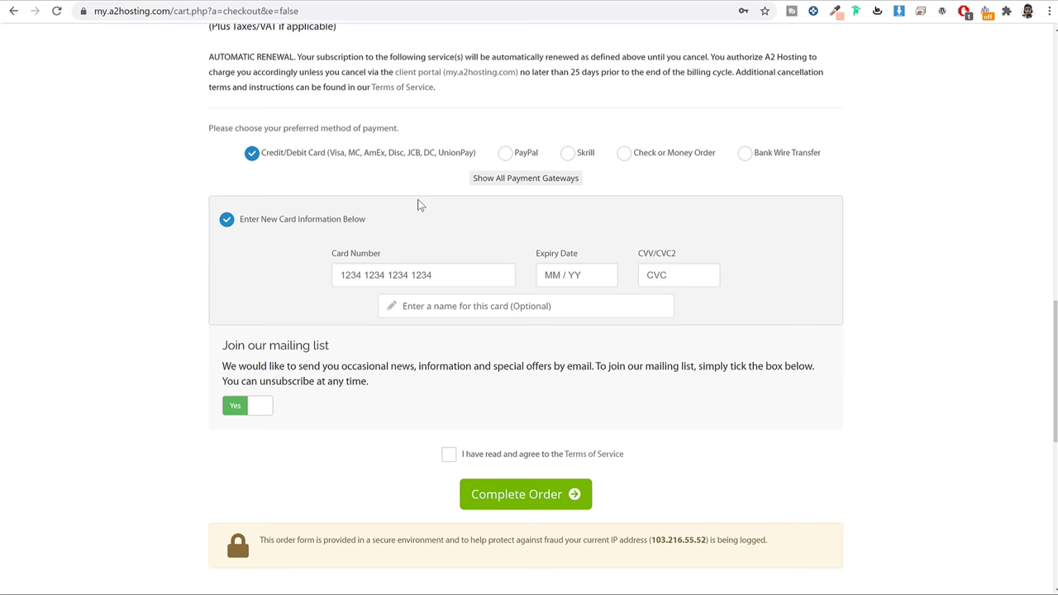
Pay with PayPal, agree to the Terms of Service, and complete the order
left_click(507, 154)
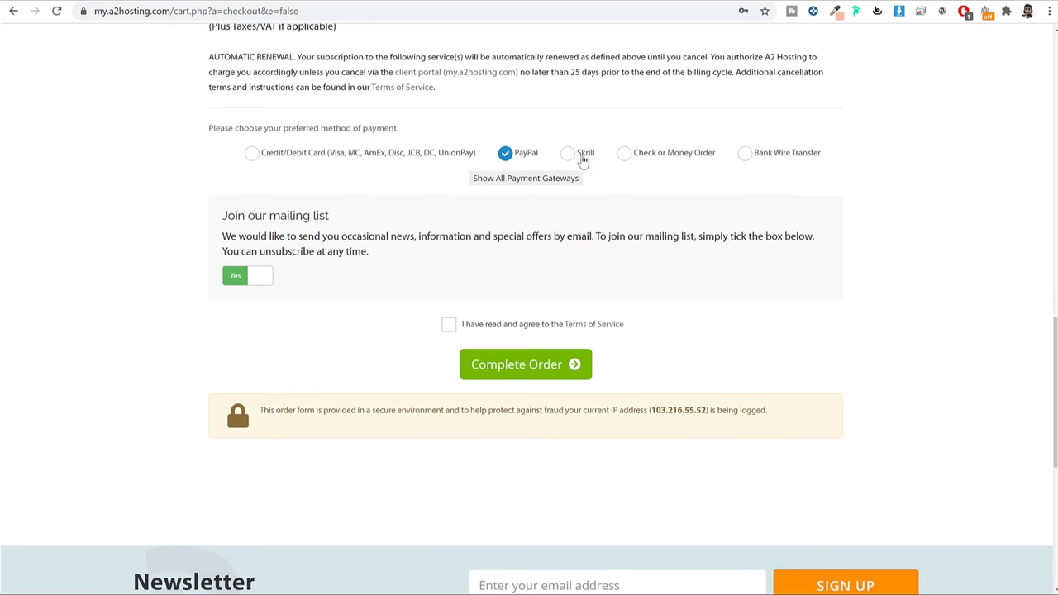
left_click(775, 160)
left_click(503, 155)
left_click(450, 325)
left_click(533, 370)
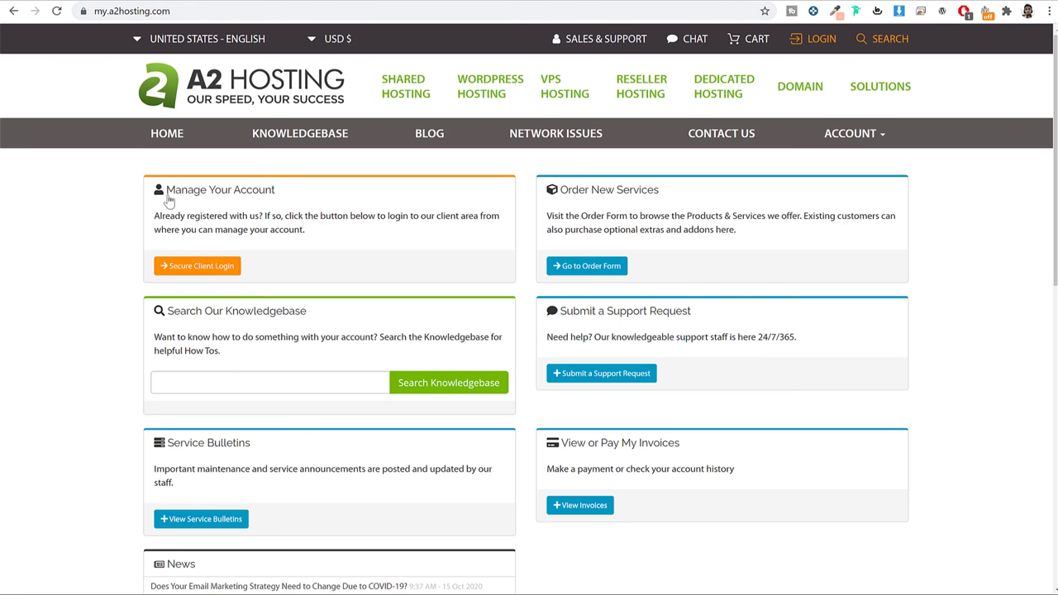
Sign in to the A2 Hosting client area with the autofilled credentials
left_click(188, 271)
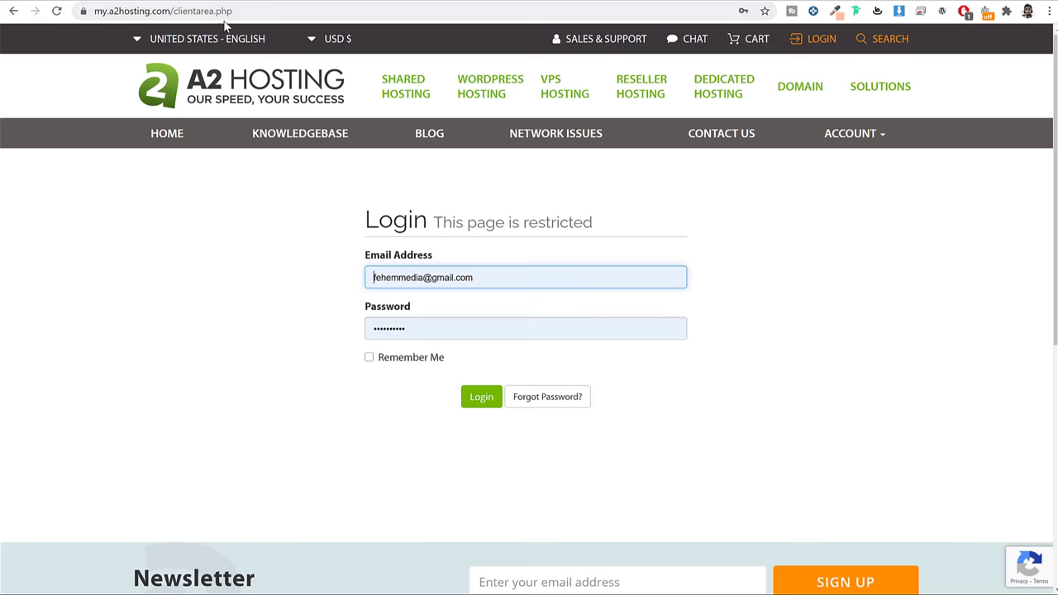
left_click(889, 228)
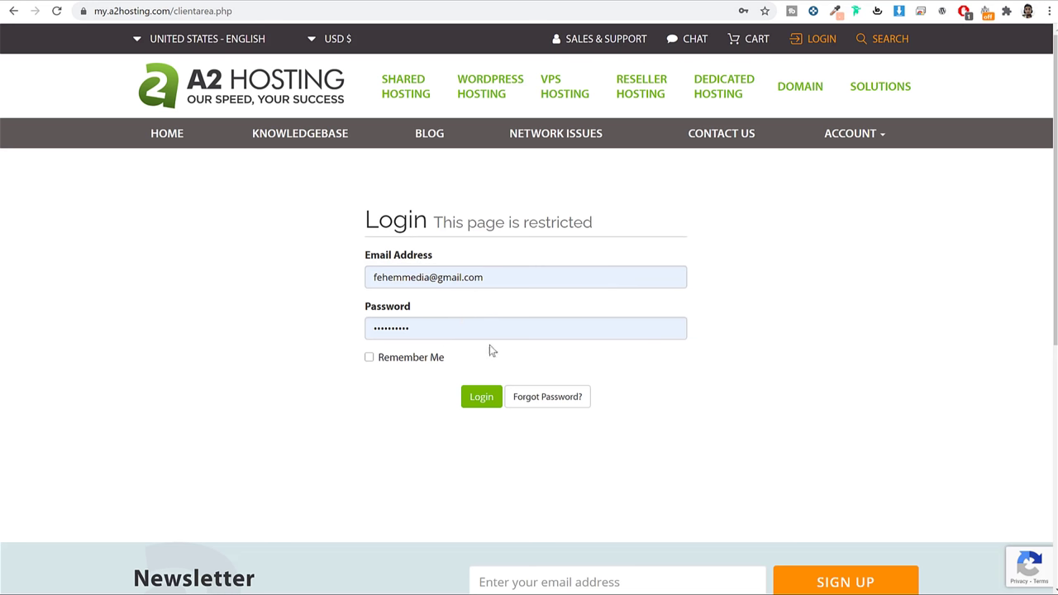
left_click(479, 408)
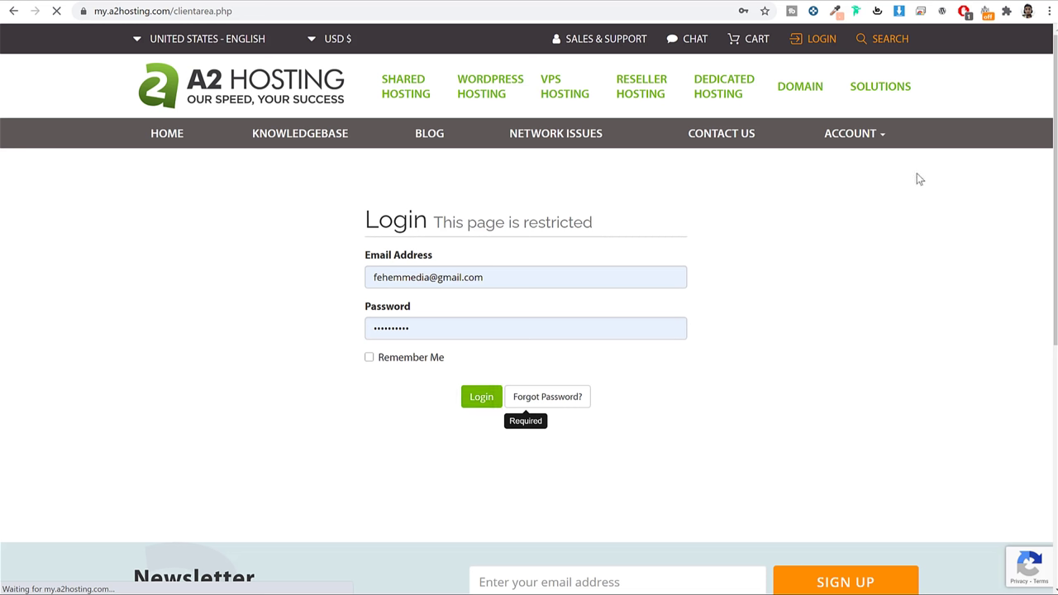
Open the nayyarhosting.com Launch Reseller entry under Your Active Products/Services
scroll(964, 256, "down", 3)
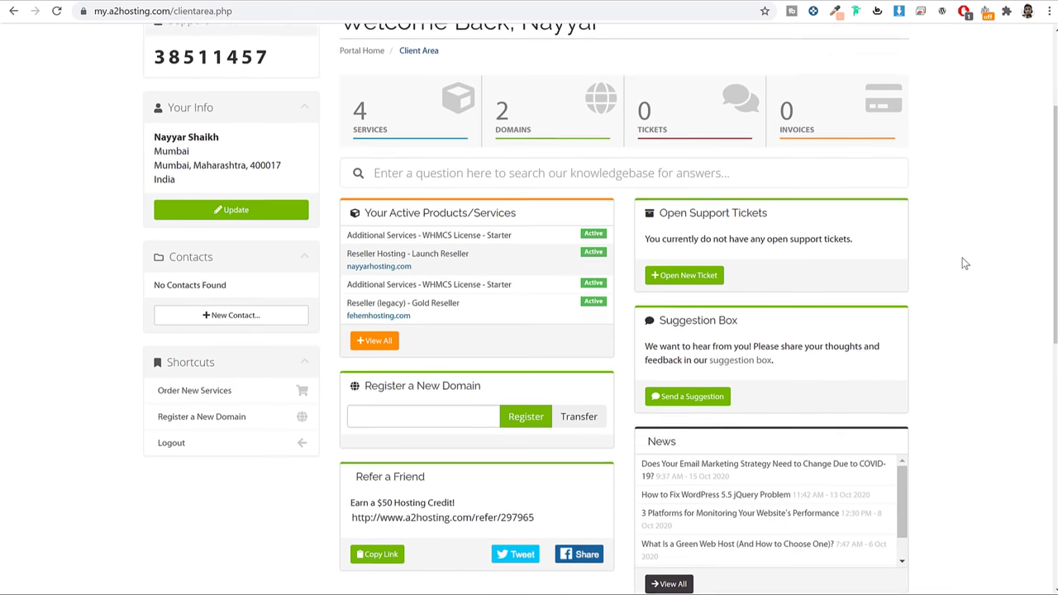
left_click_drag(365, 116, 514, 114)
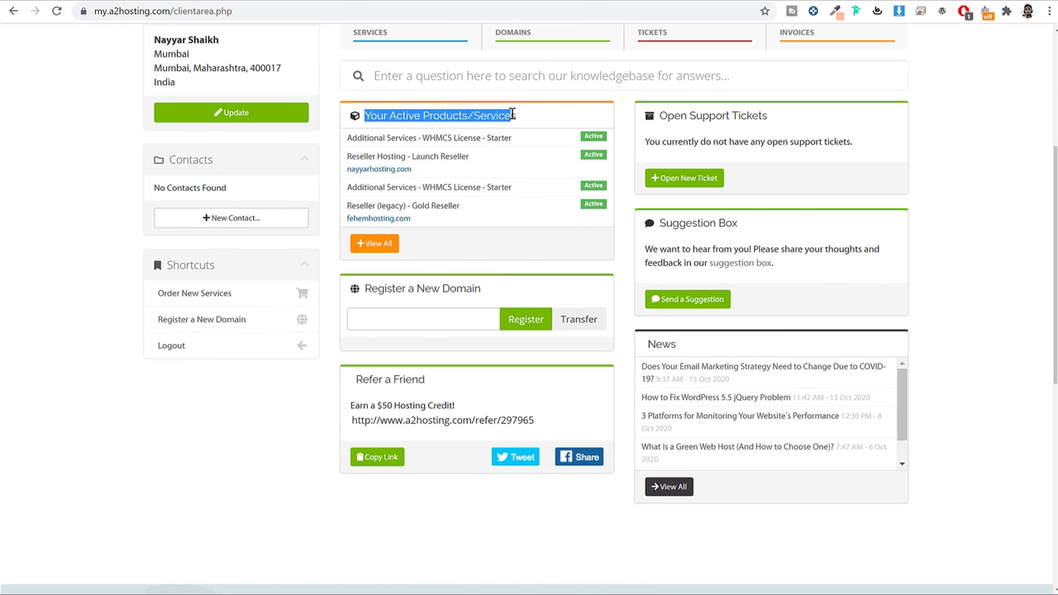
left_click(517, 117)
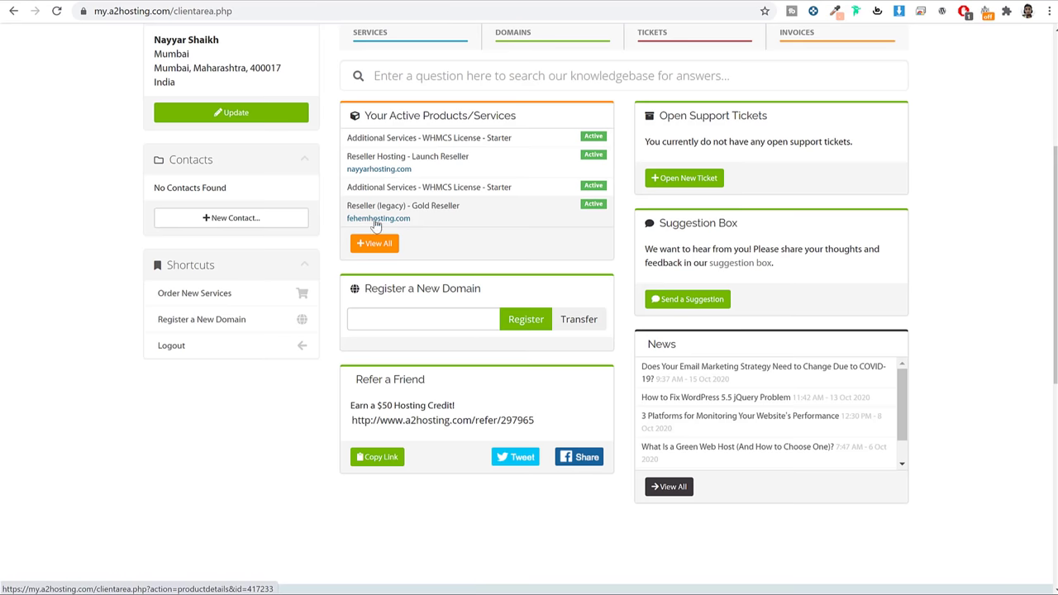
scroll(398, 148, "up", 2)
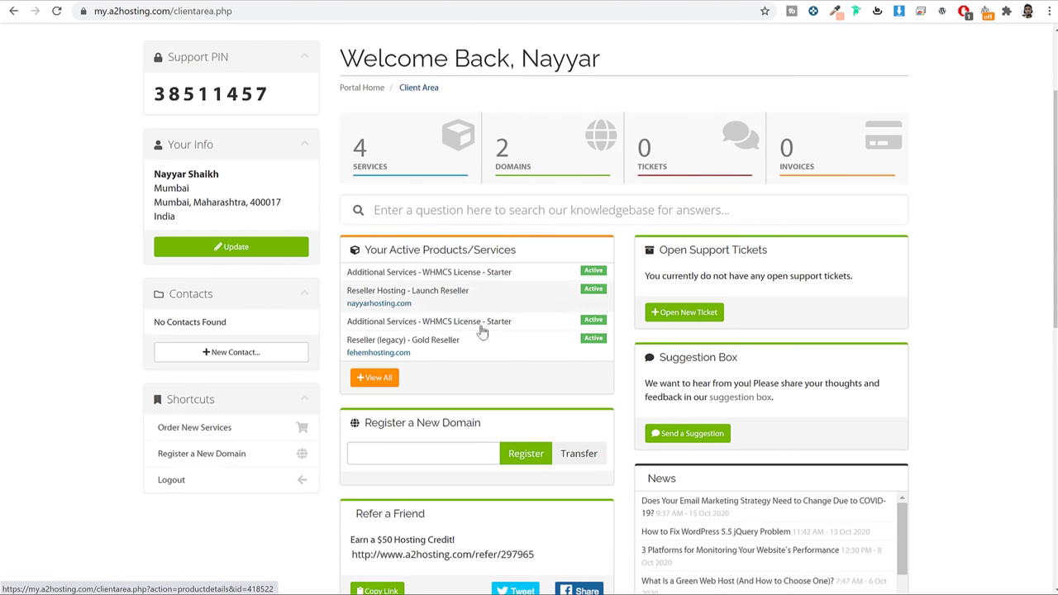
scroll(992, 269, "up", 1)
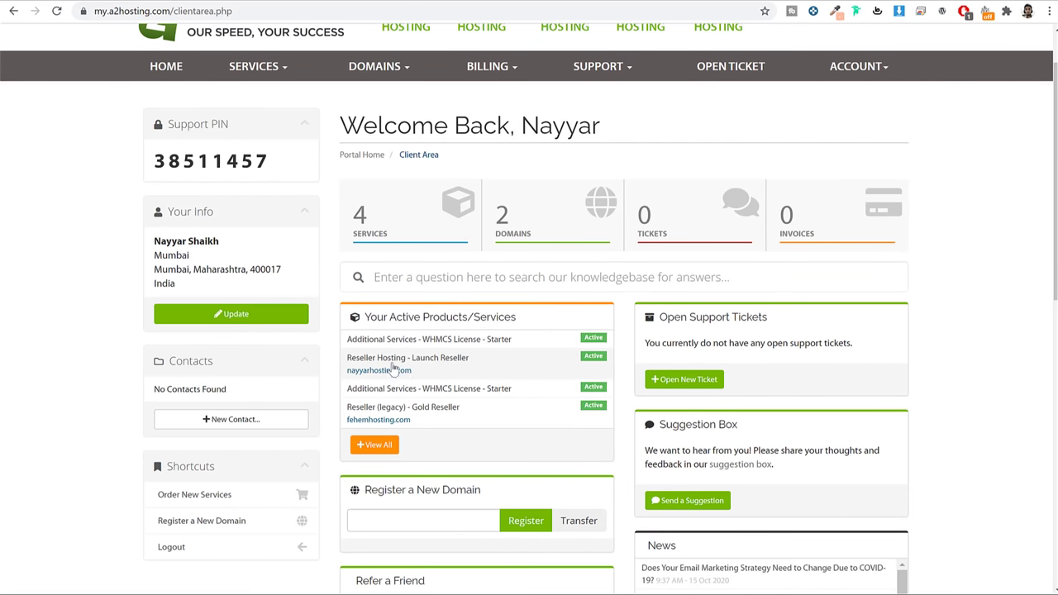
left_click(450, 370)
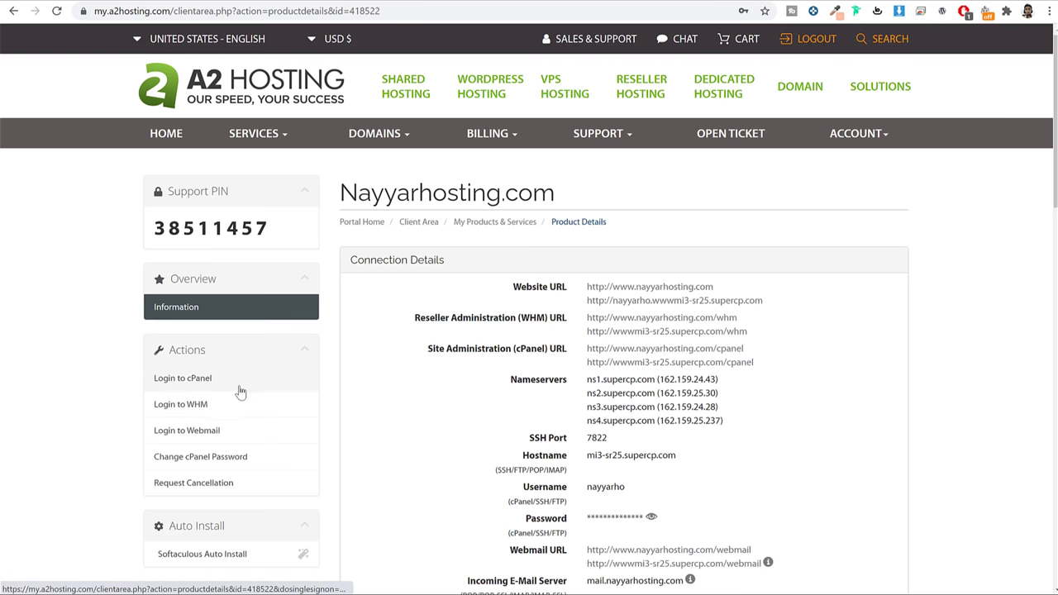
Log in to cPanel for the nayyarhosting.com hosting account from the Actions sidebar
left_click(234, 381)
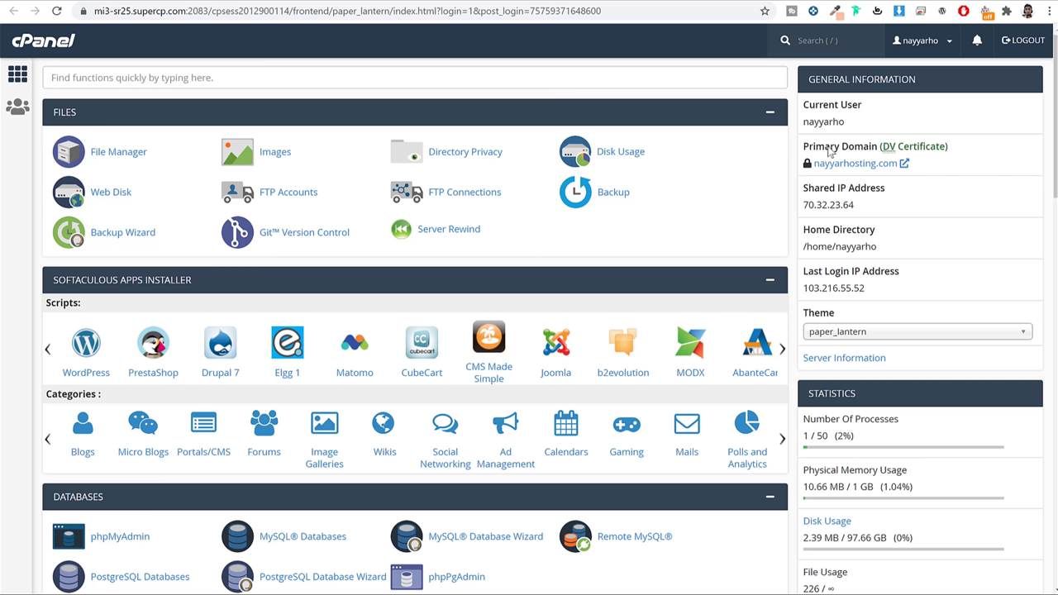
Point out the nayyarhosting.com Primary Domain and its DV Certificate status in cPanel
left_click_drag(803, 146, 881, 148)
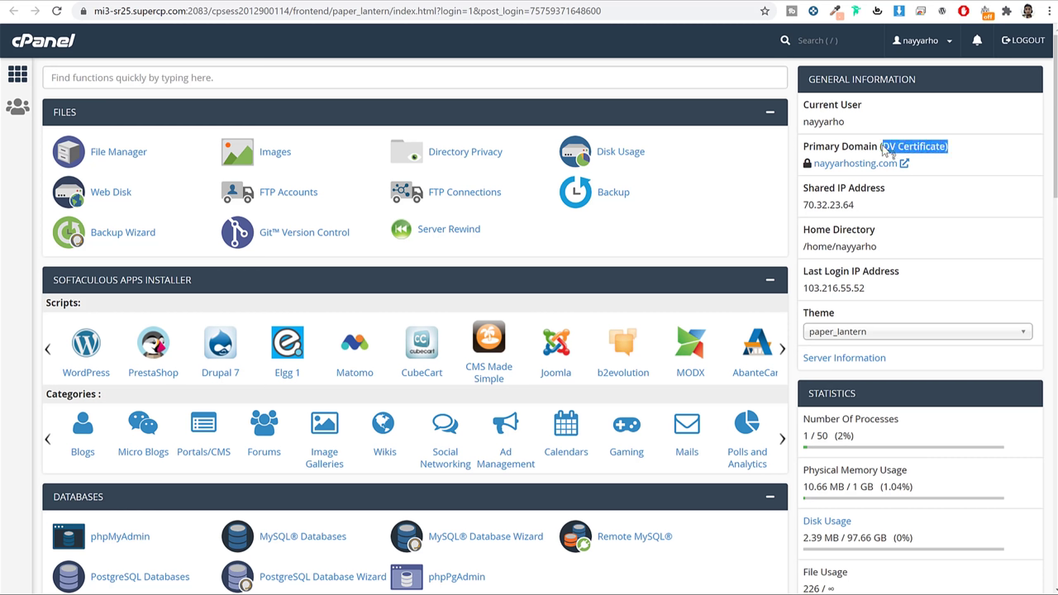
left_click(971, 154)
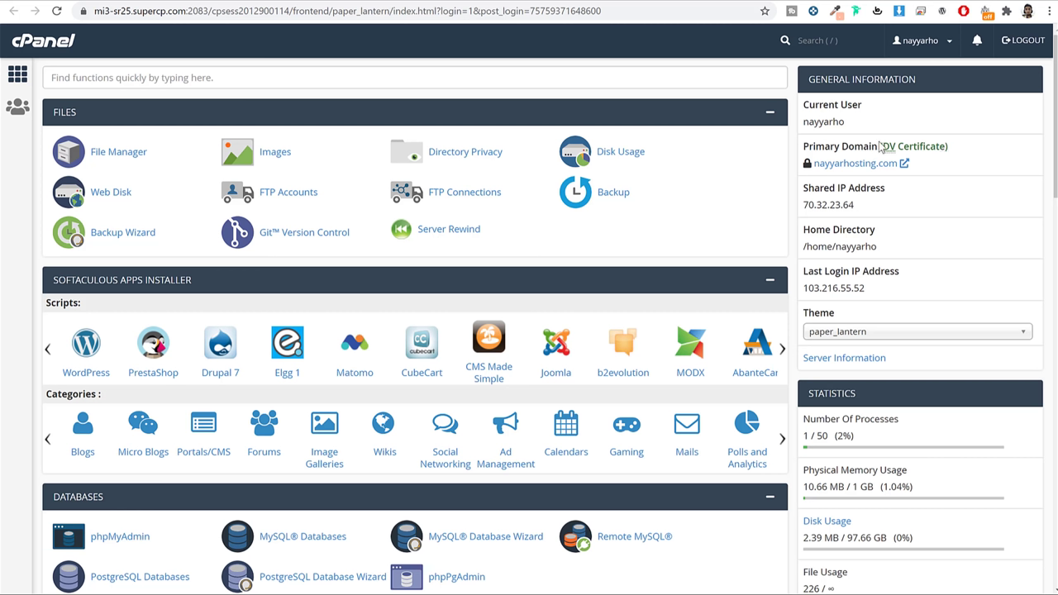
left_click_drag(880, 147, 950, 151)
left_click(930, 154)
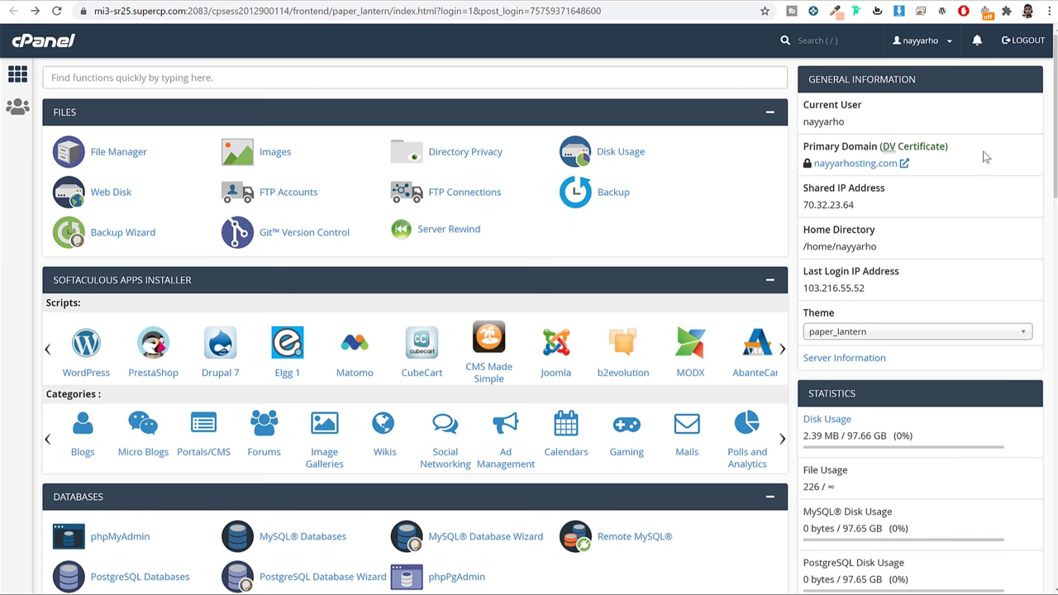
left_click_drag(882, 147, 948, 148)
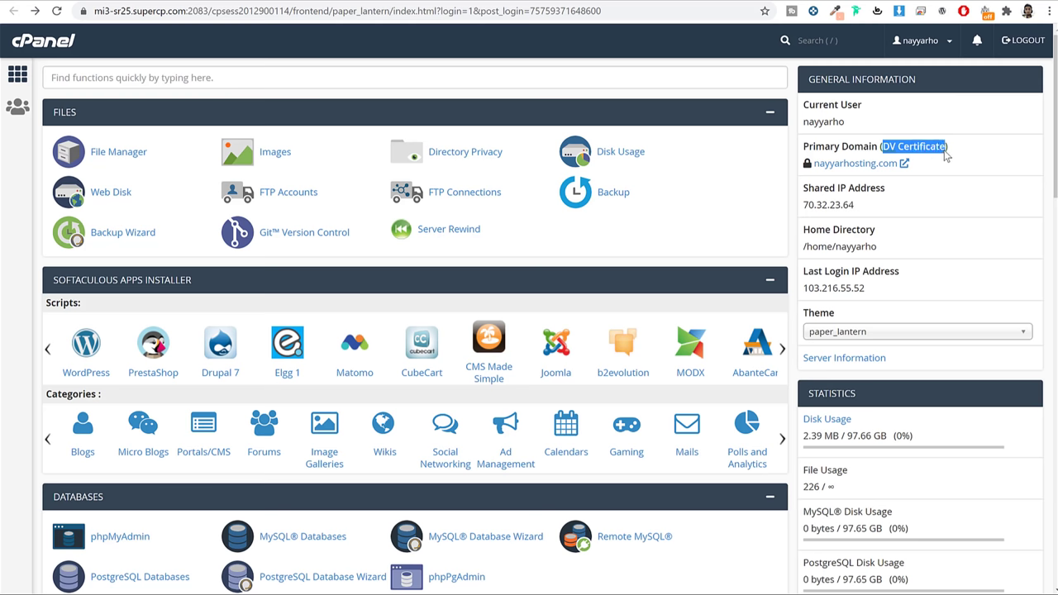
scroll(683, 240, "down", 3)
Find 'sof' in the cPanel search and open the Softaculous Apps Installer
scroll(686, 273, "up", 3)
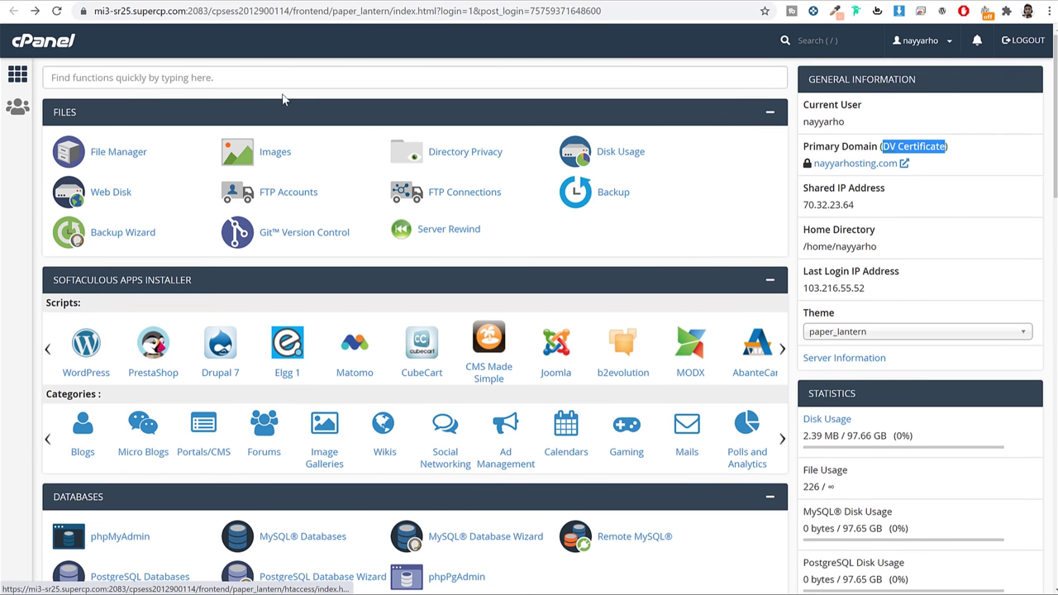
left_click(286, 73)
type("sof")
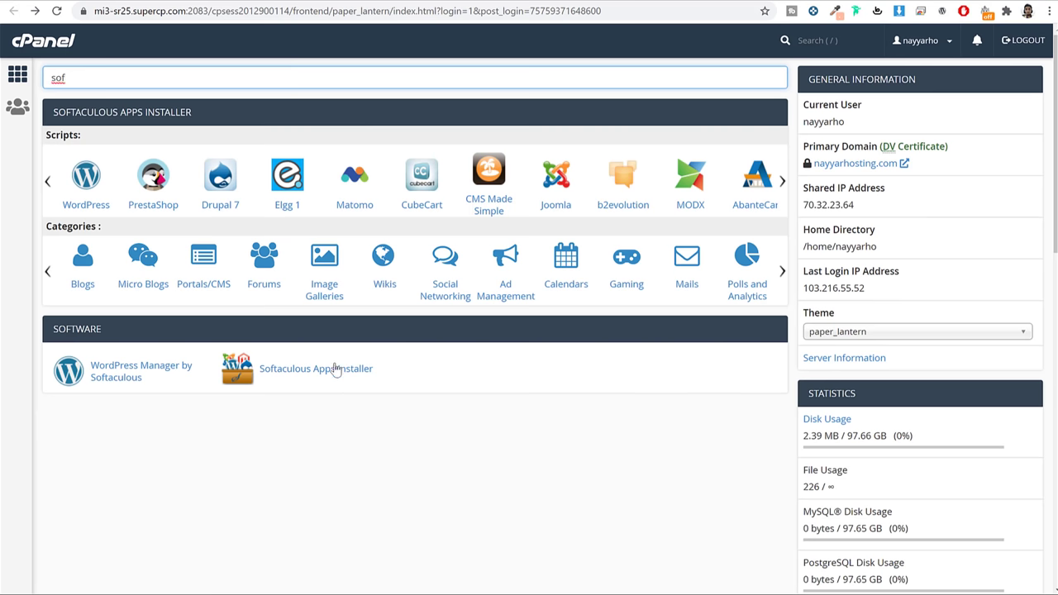
left_click(340, 377)
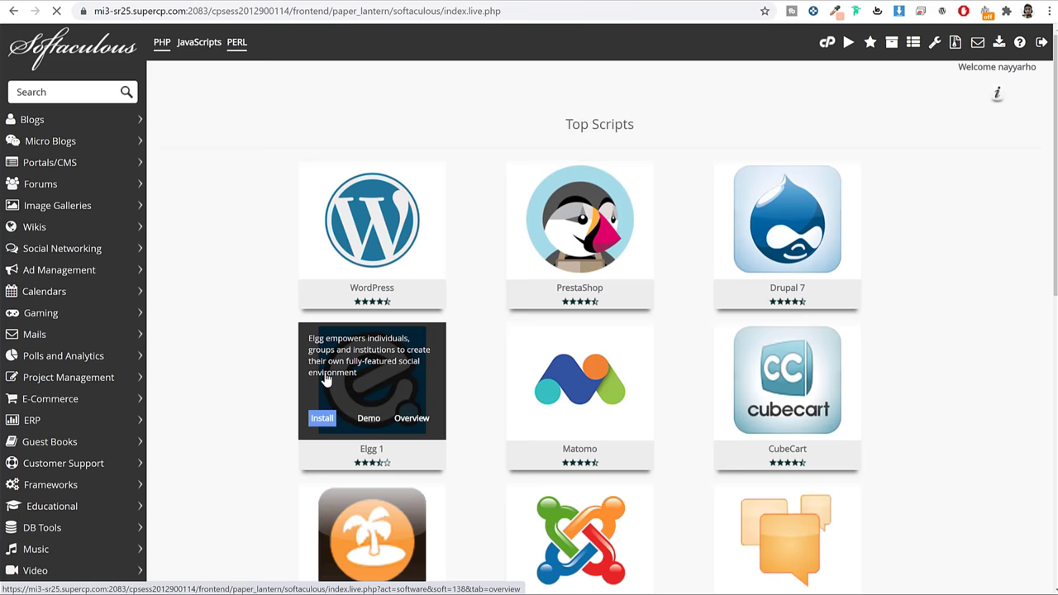
Search Softaculous scripts for 'word' and open the WordPress 5.5.1 page
mouse_move(404, 217)
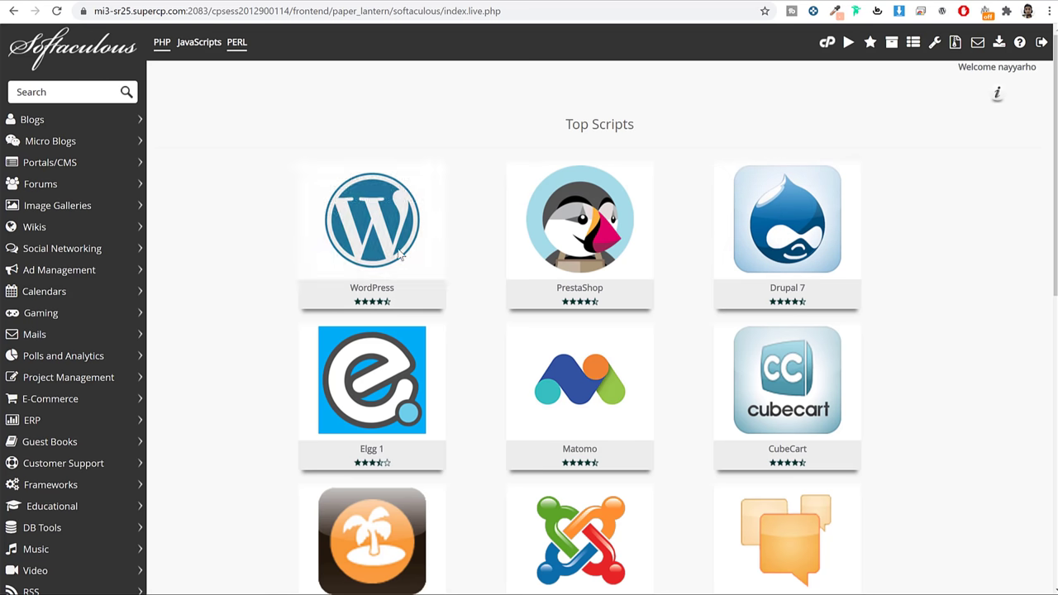
scroll(819, 367, "down", 6)
scroll(825, 378, "up", 7)
mouse_move(358, 217)
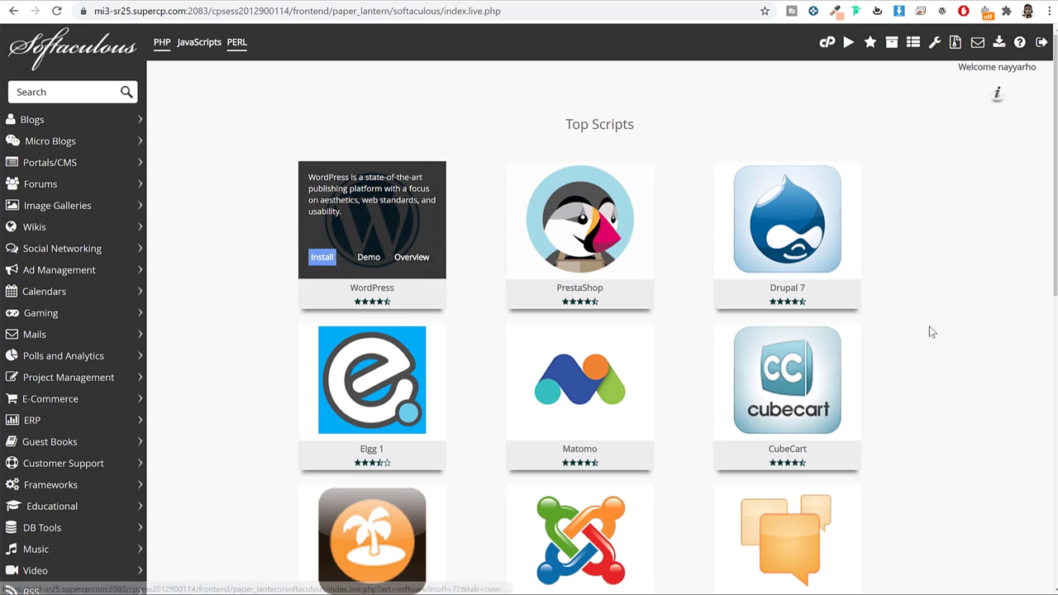
left_click(57, 93)
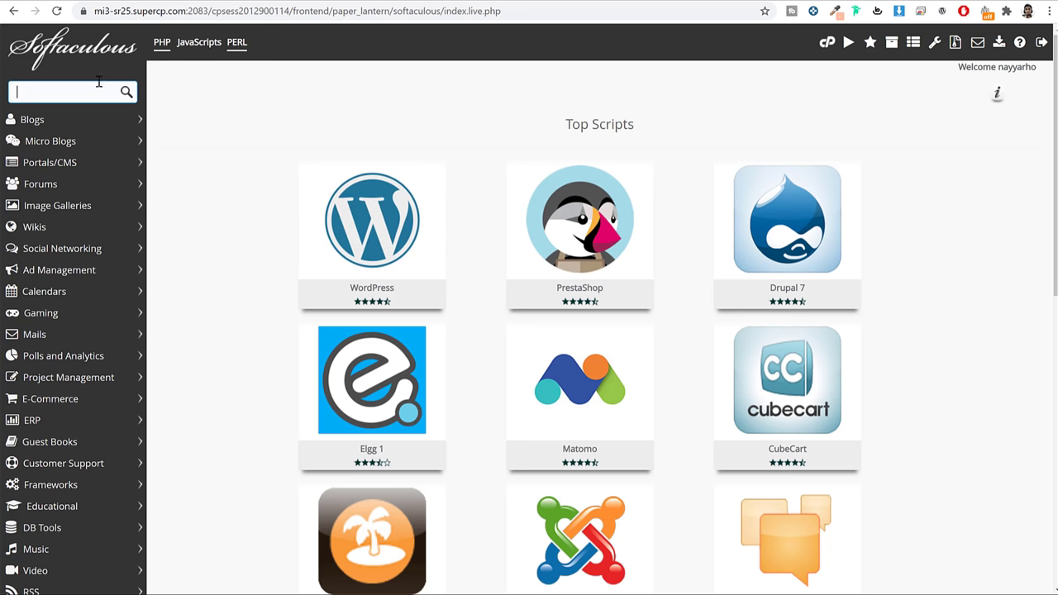
type("word")
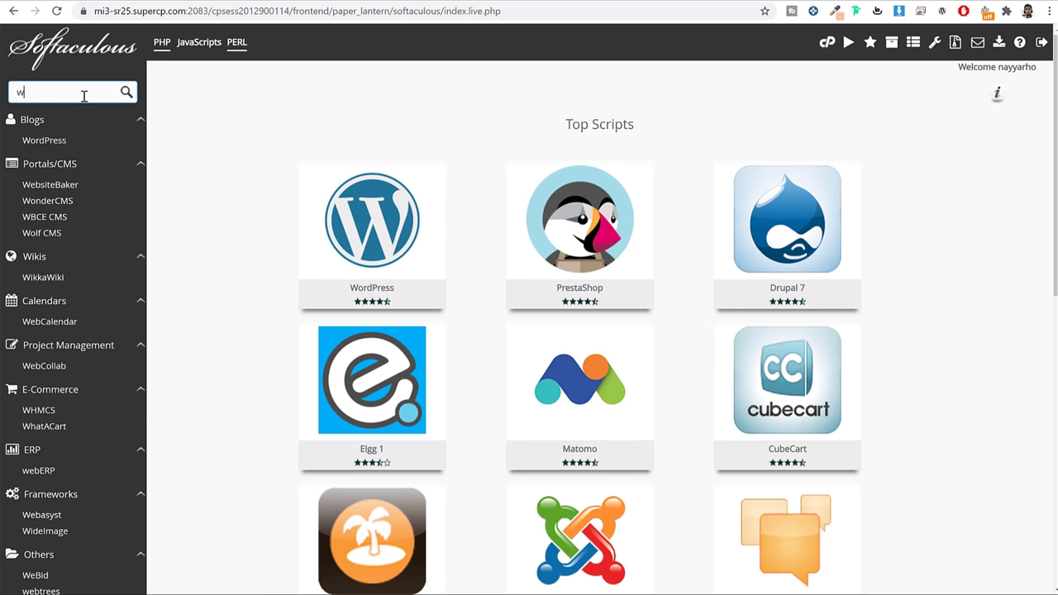
left_click(46, 141)
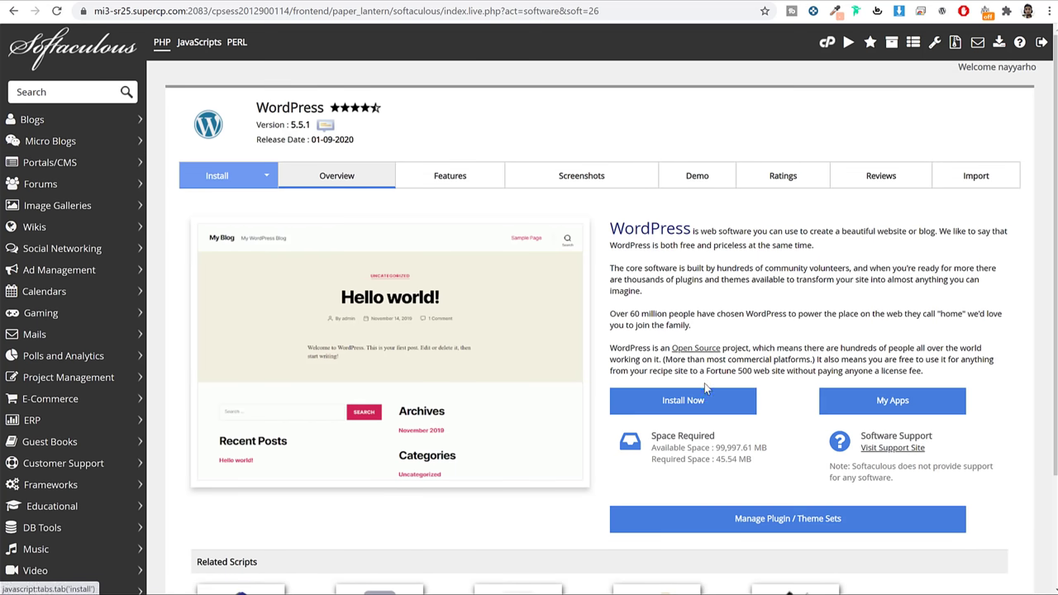
left_click(705, 405)
left_click(610, 285)
left_click(584, 294)
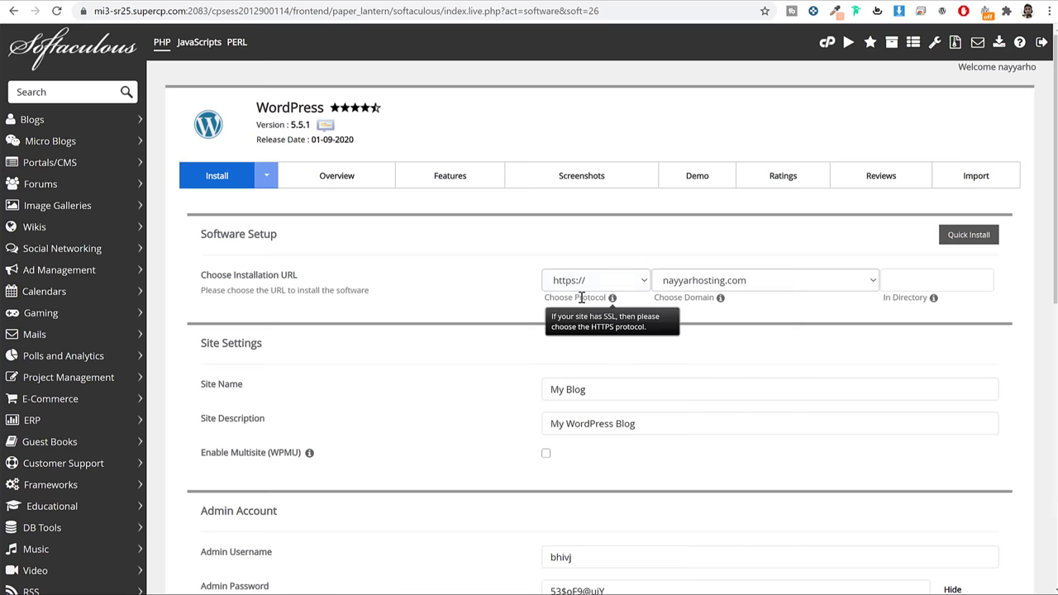
left_click(585, 292)
left_click(596, 324)
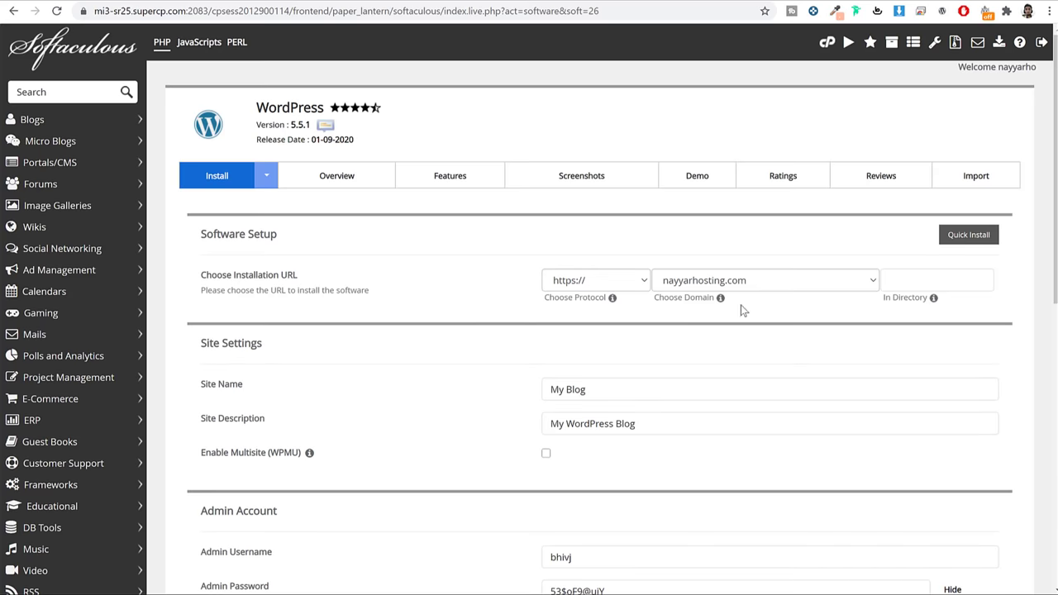
left_click(752, 288)
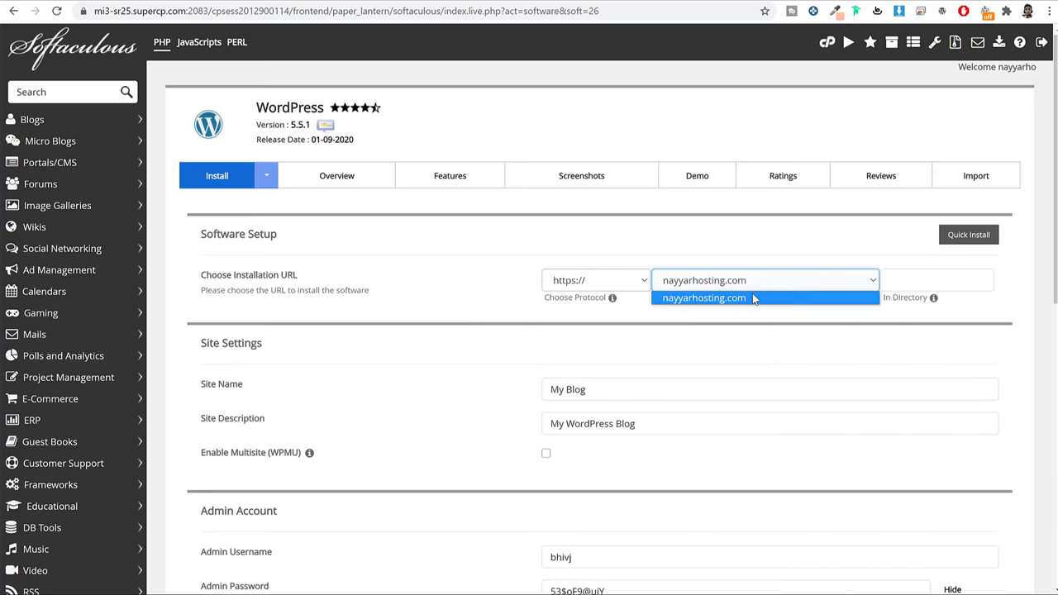
left_click(685, 306)
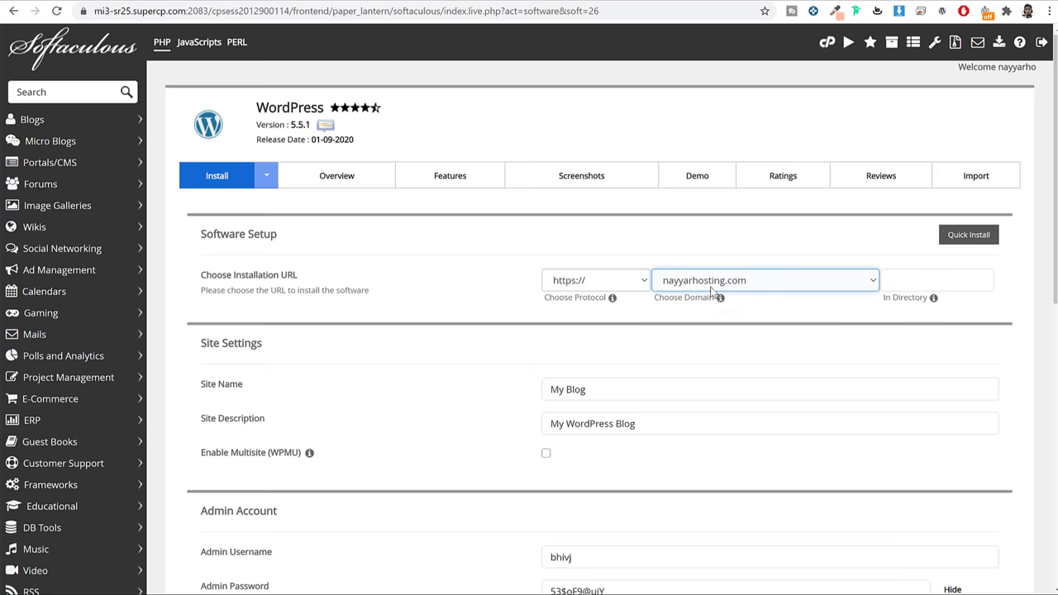
Set Site Name to 'Nayyar Hosting' and Site Description to 'Best WordPress Hosting in India'
scroll(748, 310, "down", 3)
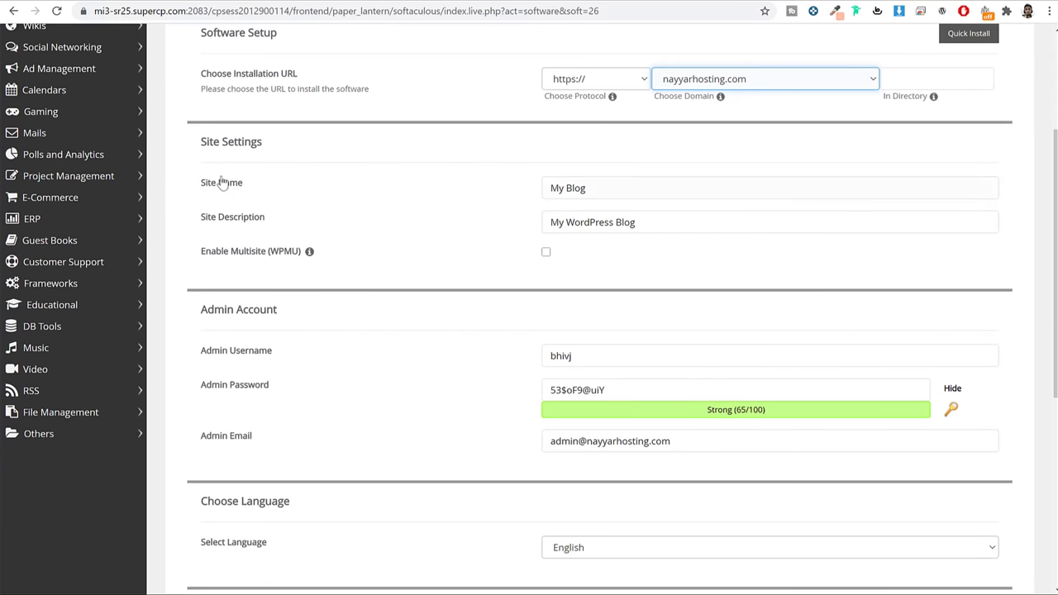
left_click(624, 192)
triple_click(632, 190)
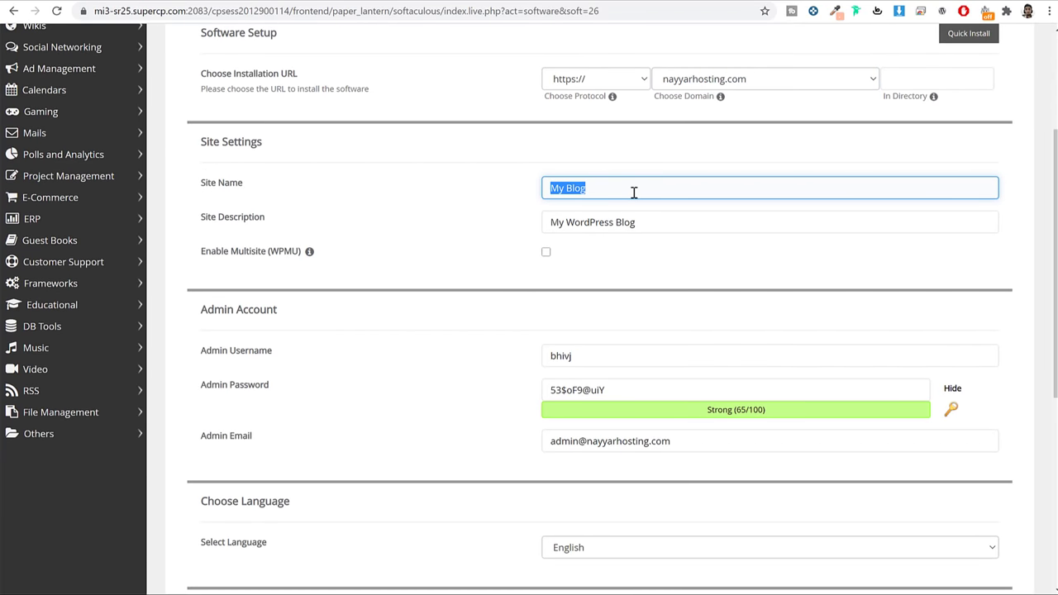
type("Nayyar Hosting")
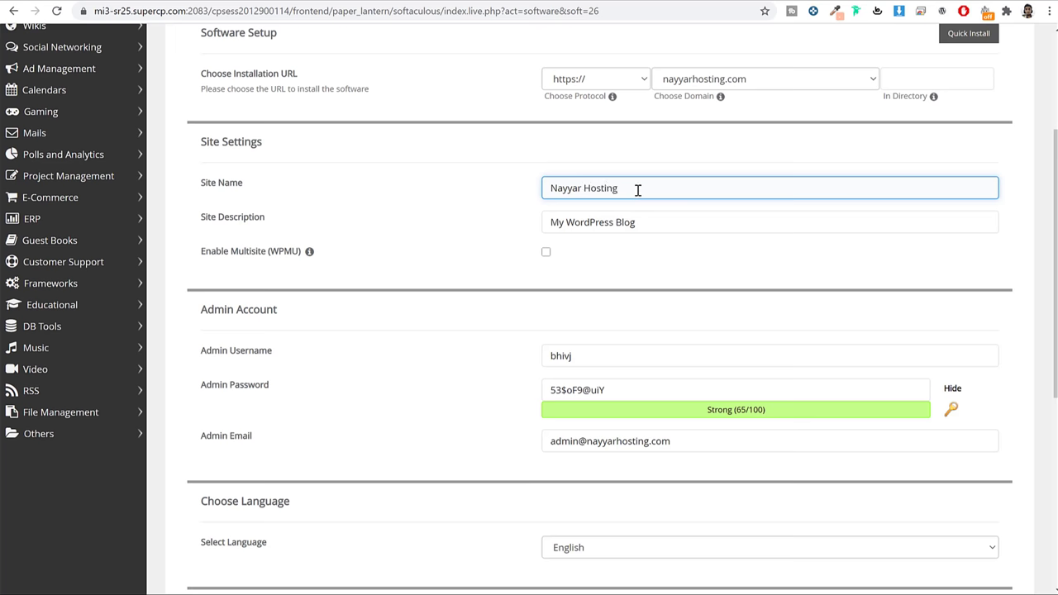
left_click_drag(621, 191, 537, 194)
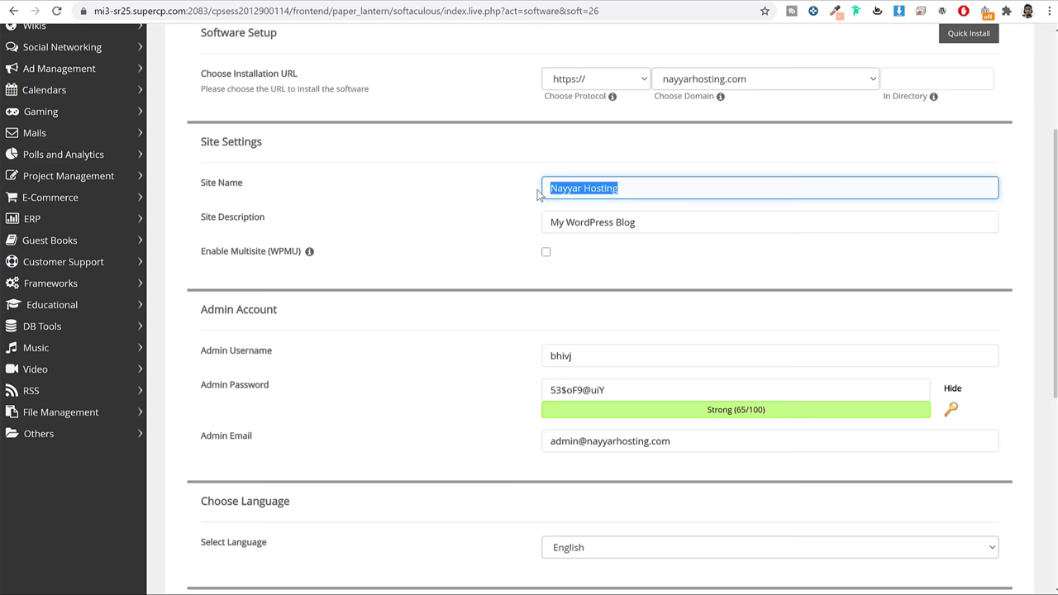
triple_click(678, 223)
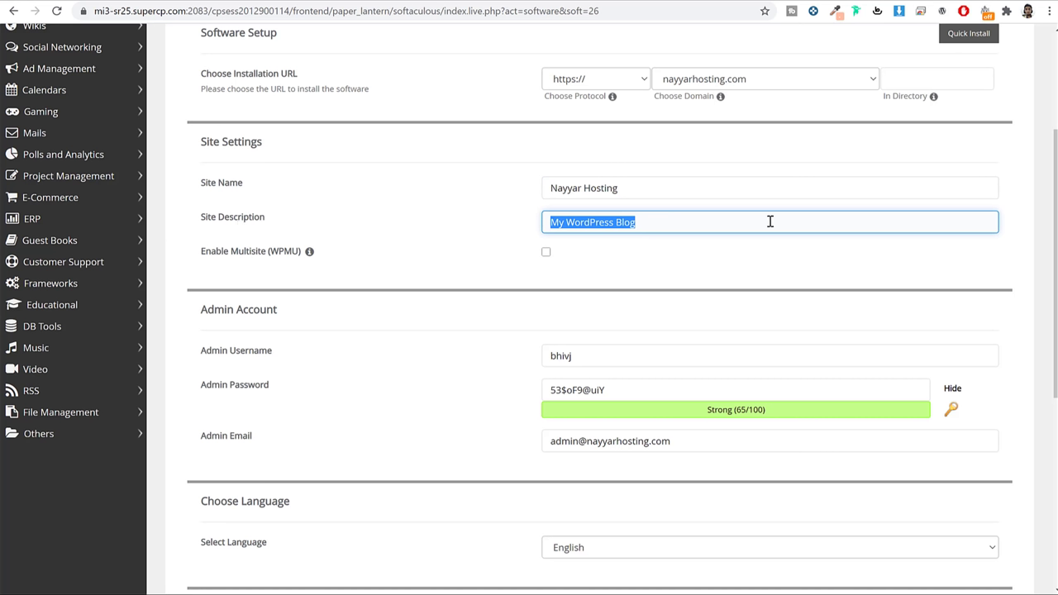
type("Best W")
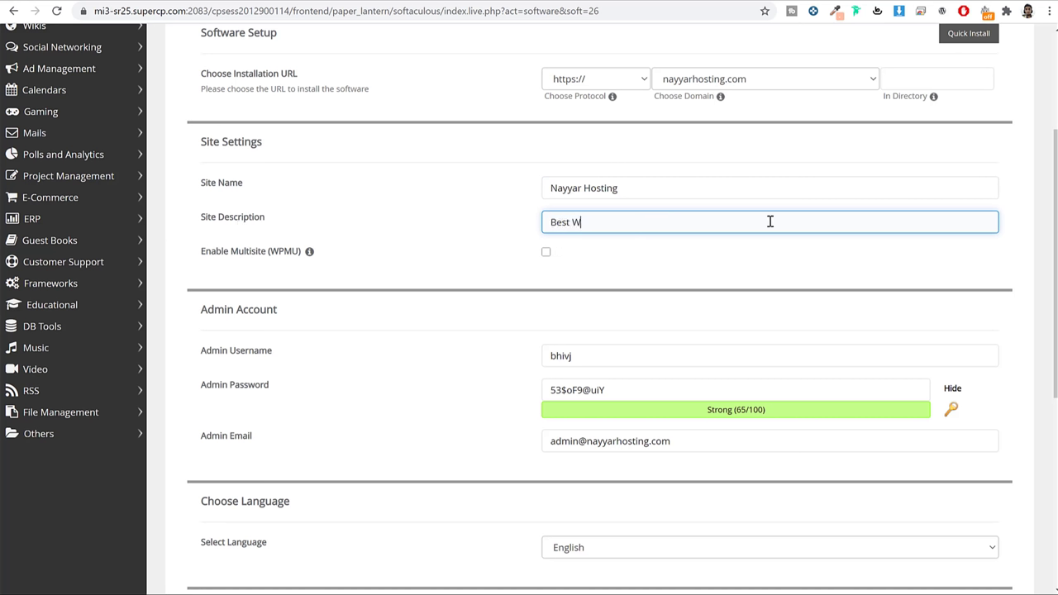
type("ordPress Hostings")
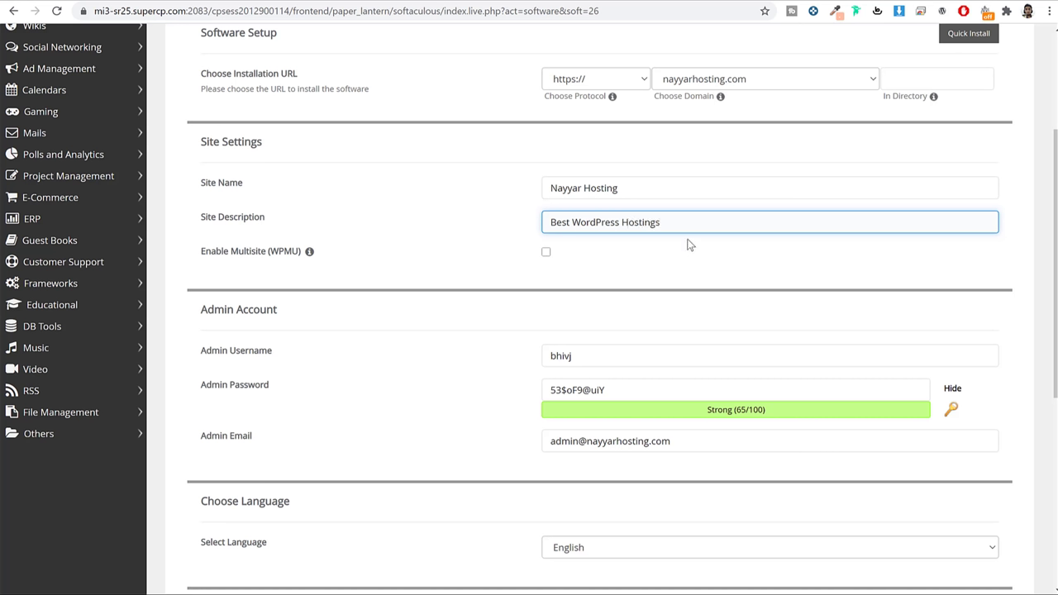
type(" in India")
key("ctrl+Left")
key("ctrl+Left")
key("Left")
key("BackSpace")
Replace the generated admin username with a new username
scroll(662, 232, "down", 3)
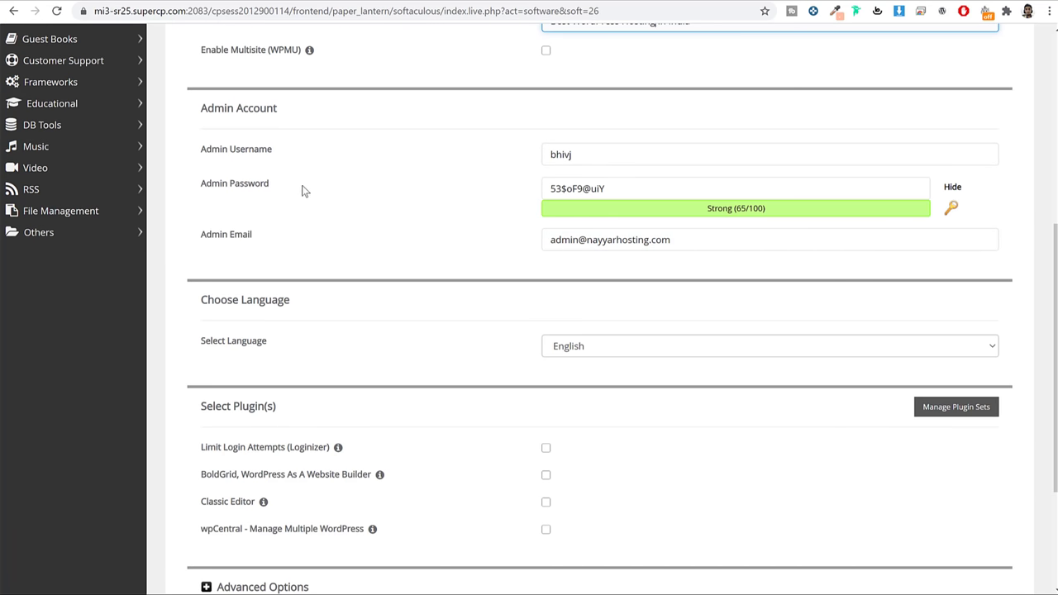
double_click(603, 155)
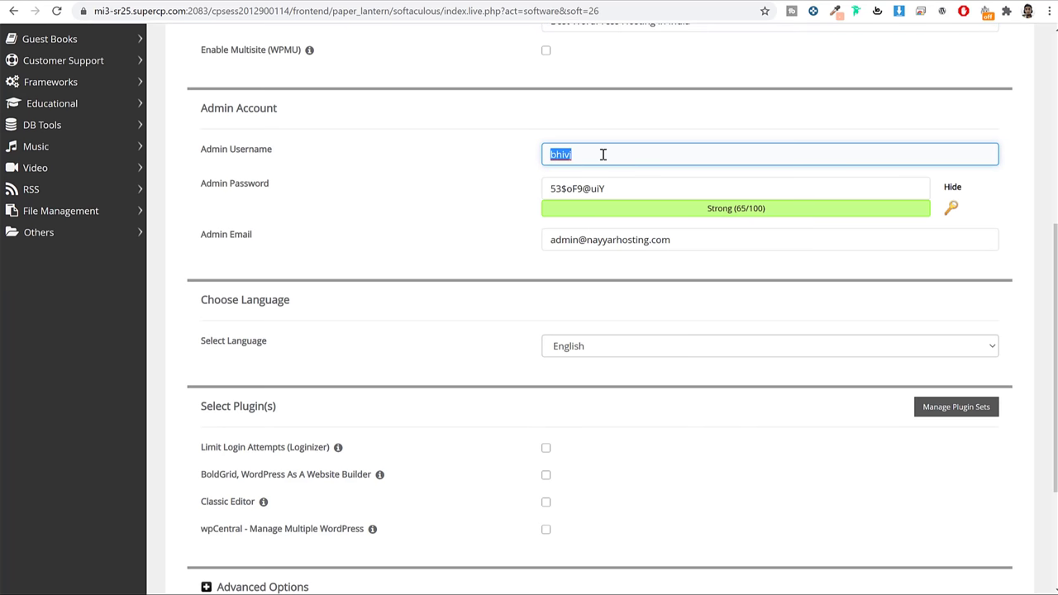
type("Nayyar_Shaikh")
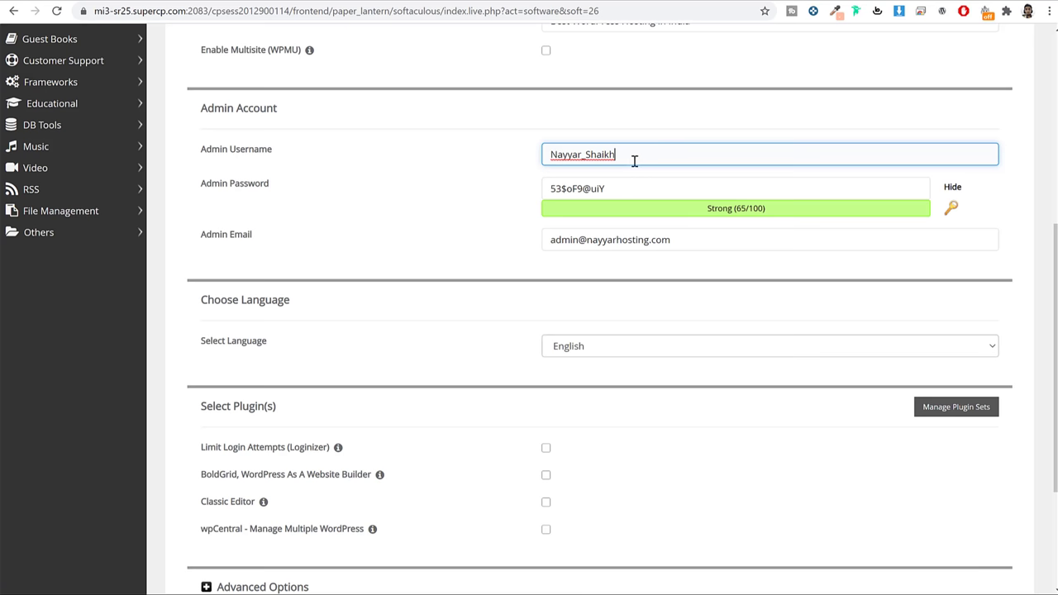
left_click_drag(634, 157, 479, 154)
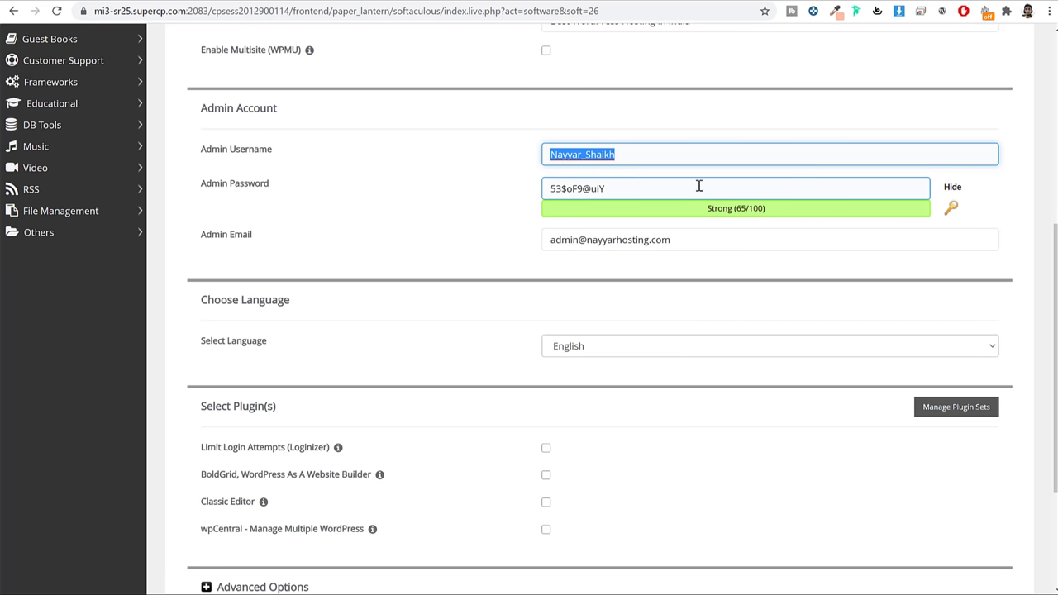
Hide the admin password field and enter a new strong admin password
left_click(952, 189)
double_click(779, 182)
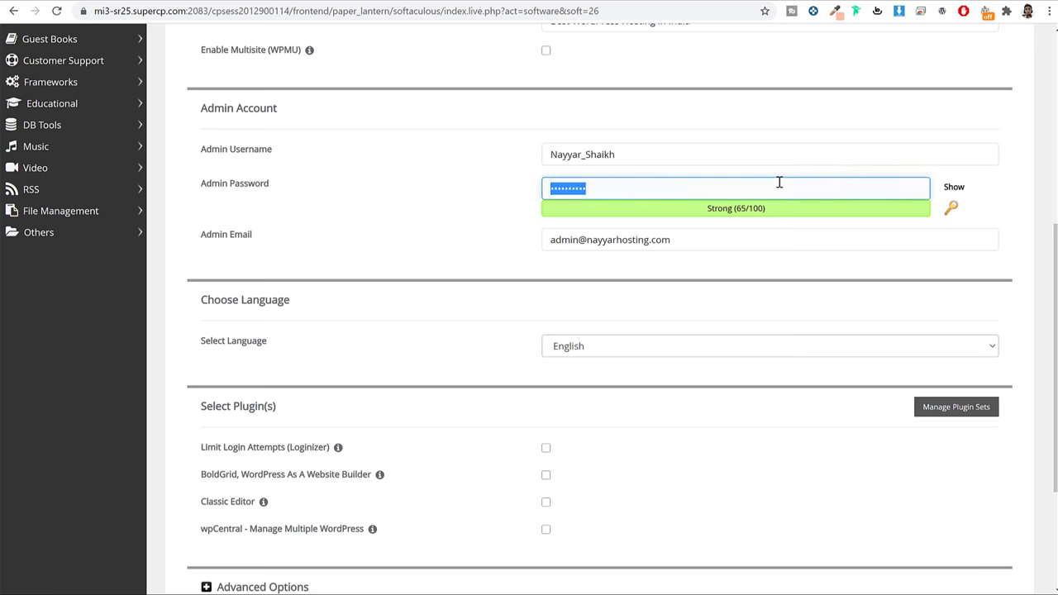
type("••••••••••")
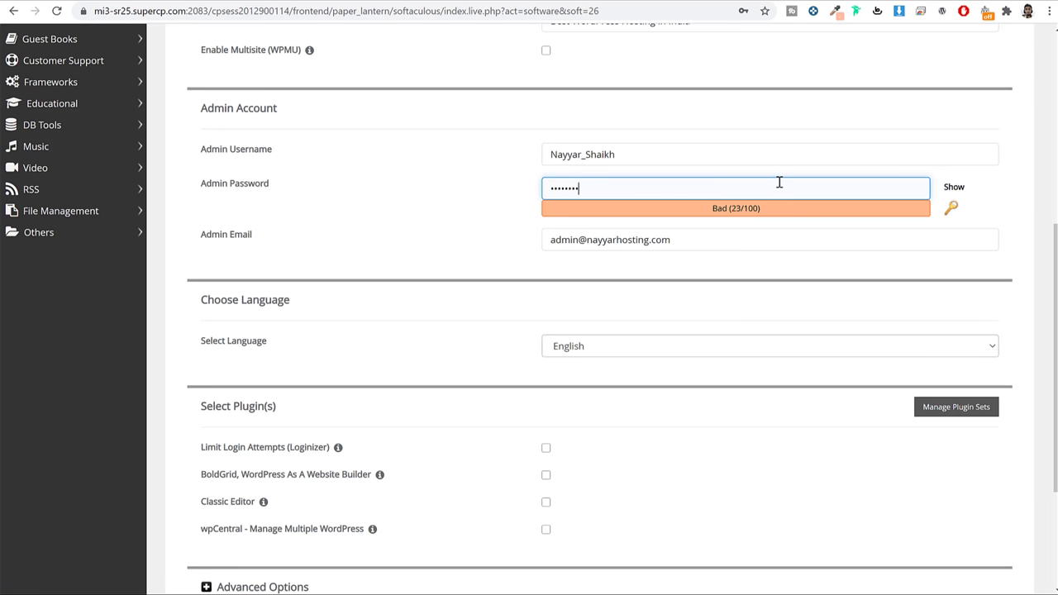
double_click(762, 190)
type("•")
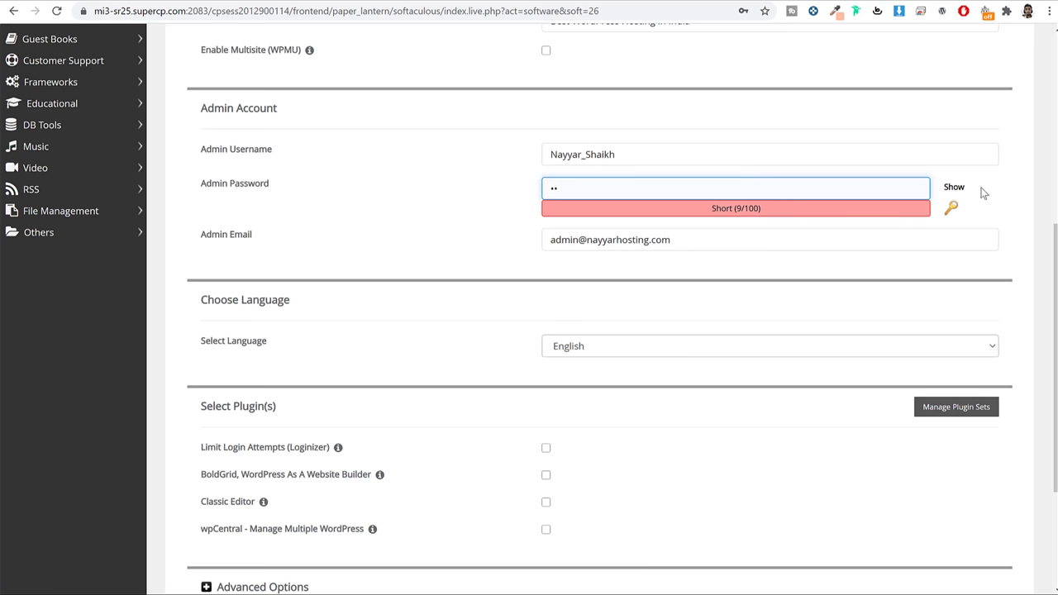
type("•••••••••••••")
left_click(1021, 196)
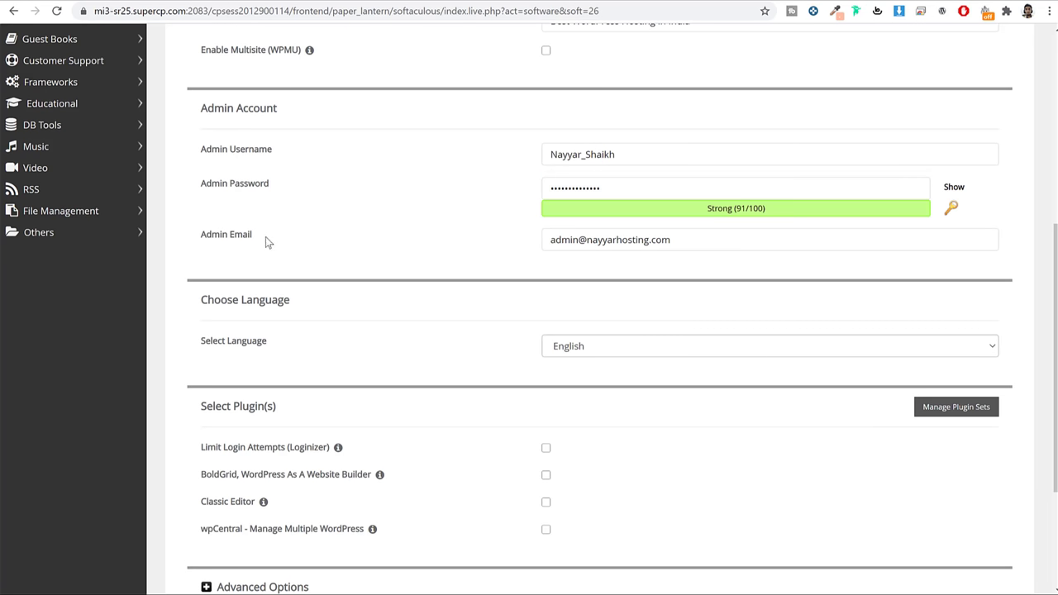
Review the existing address in the Admin Email field, leaving it unchanged
triple_click(199, 235)
triple_click(687, 238)
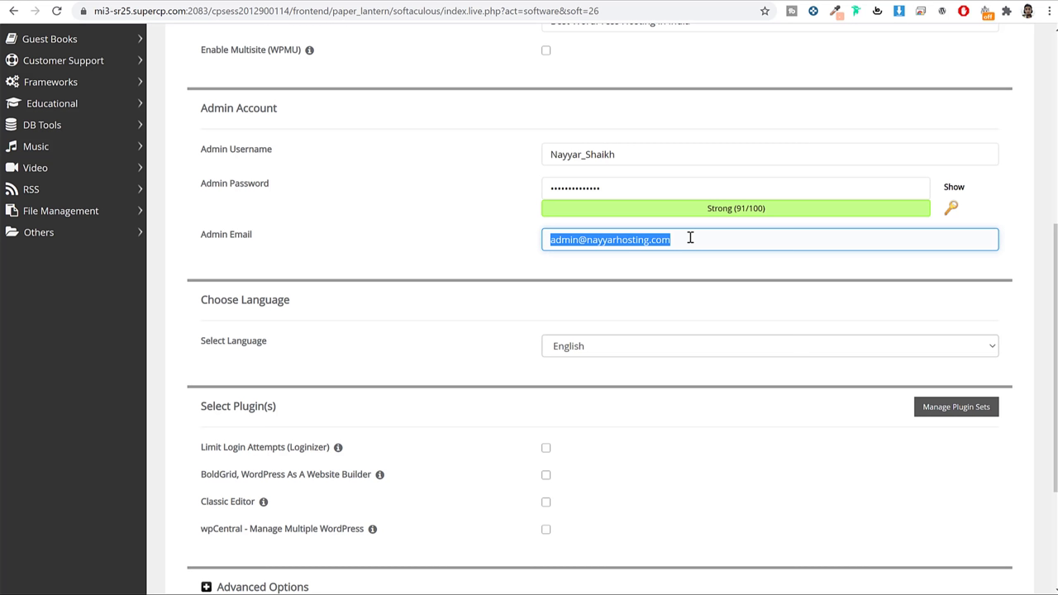
left_click(579, 240)
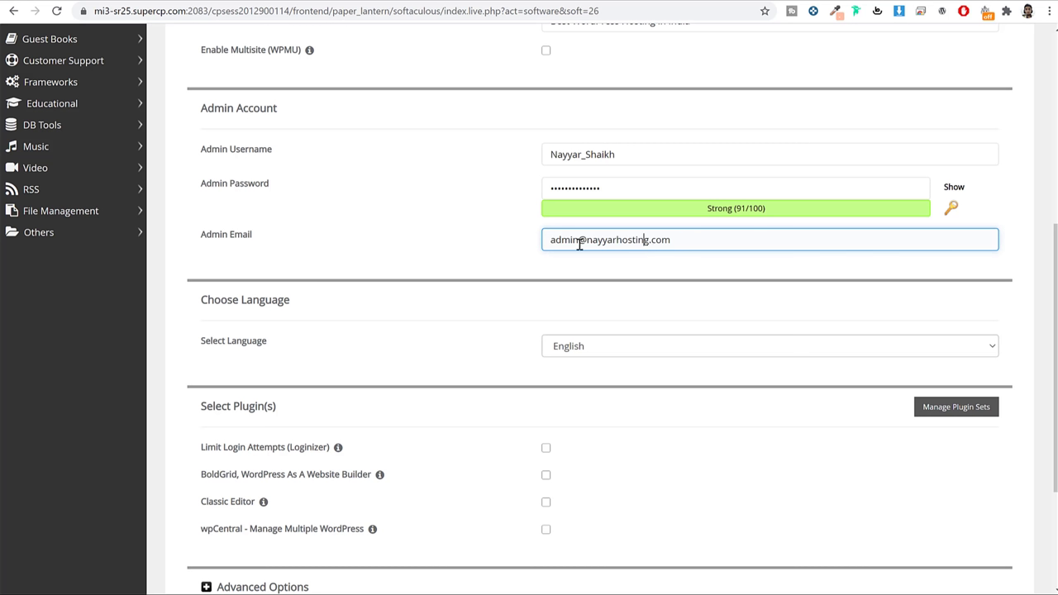
left_click_drag(573, 240, 544, 240)
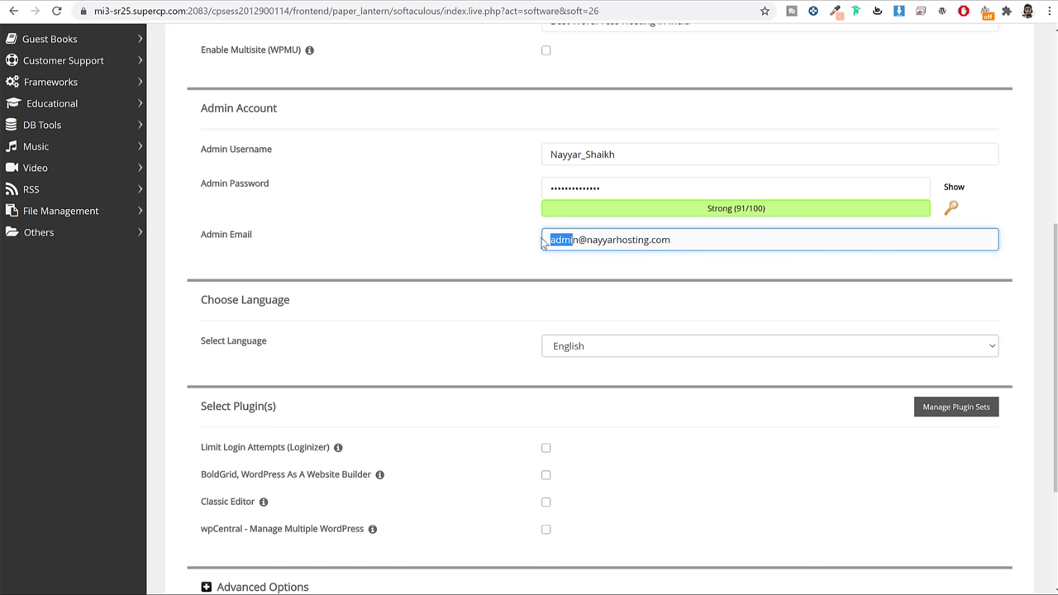
triple_click(689, 246)
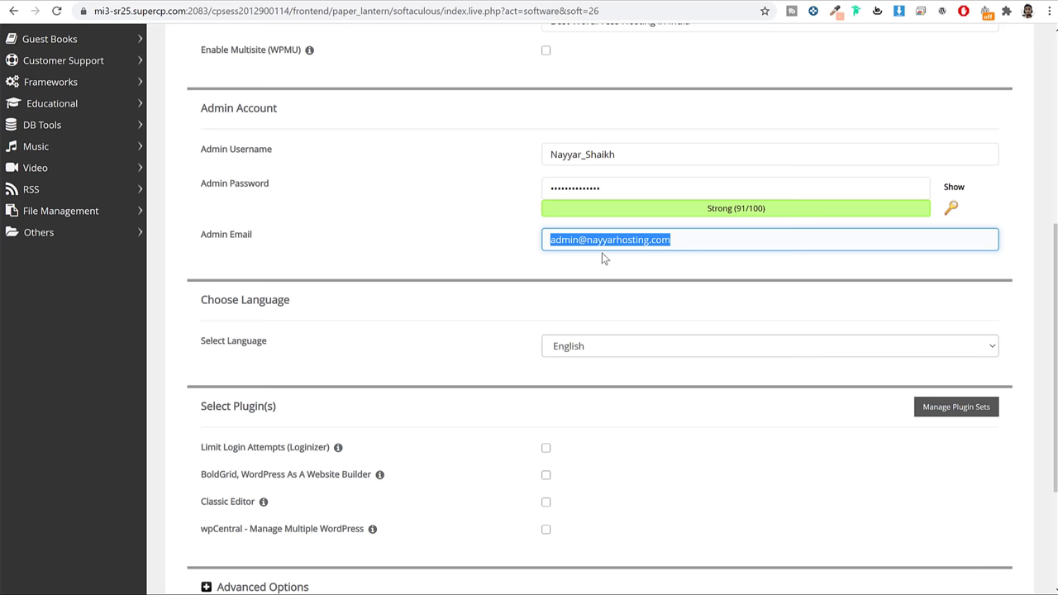
left_click_drag(579, 239, 508, 246)
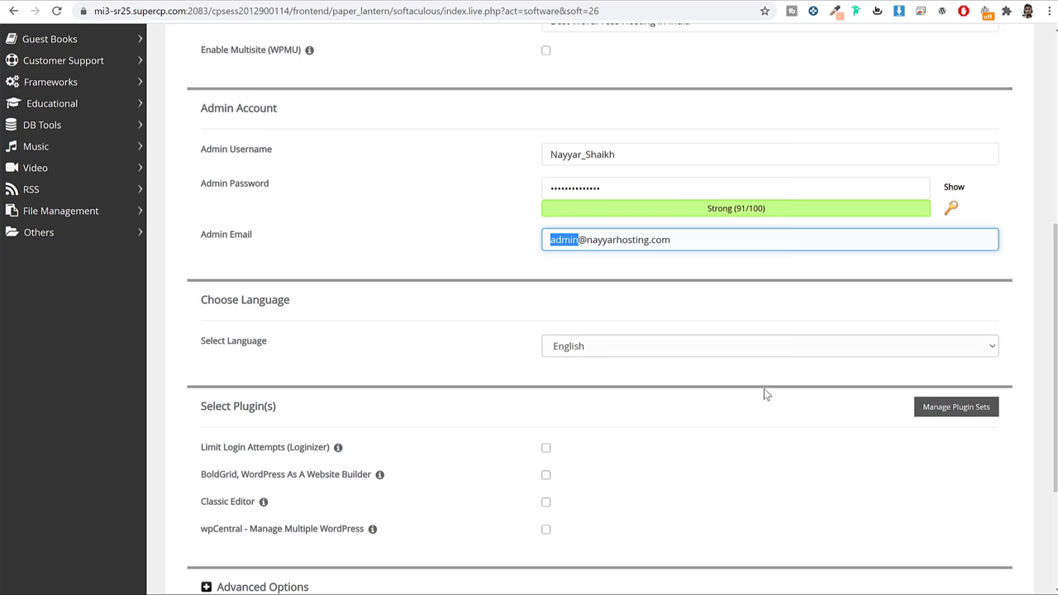
scroll(779, 402, "down", 3)
Submit the install, inspect the index.php already-exists error, then return to cPanel home
left_click(597, 427)
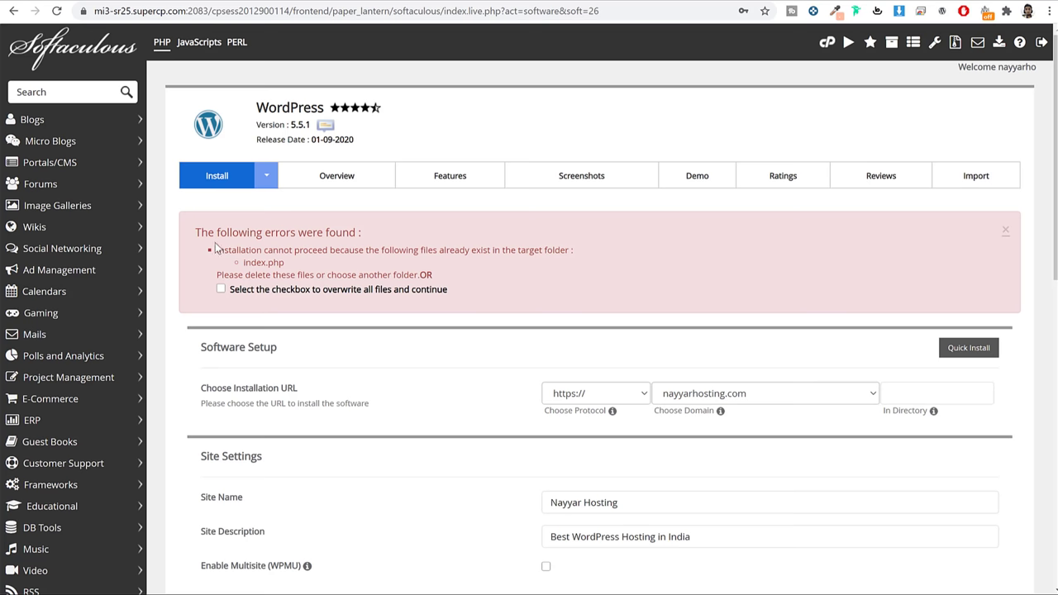
left_click_drag(221, 248, 552, 249)
left_click(556, 251)
left_click_drag(305, 268, 242, 263)
left_click(827, 42)
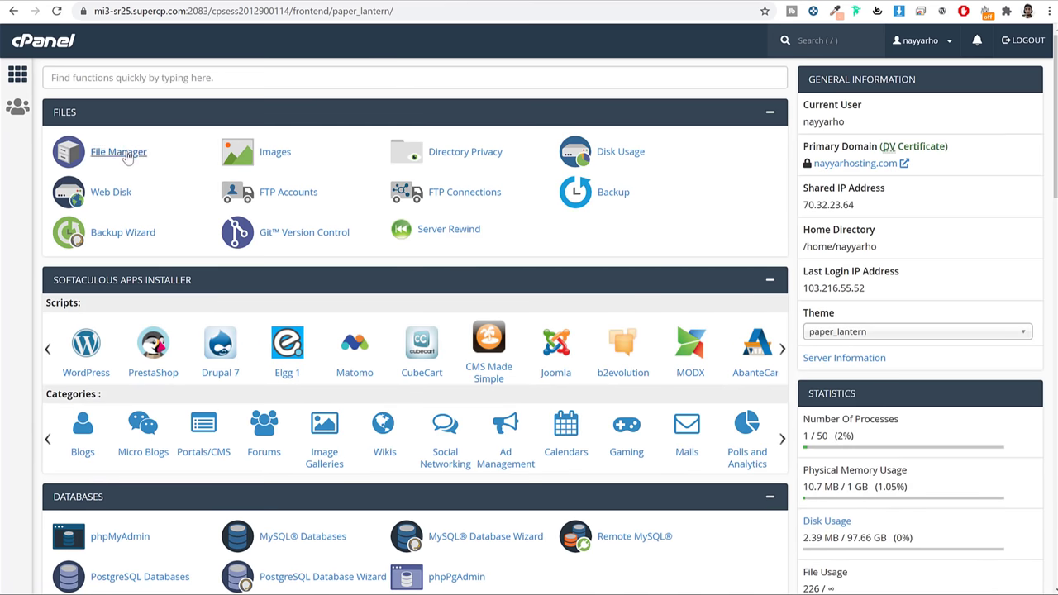
Open File Manager via 'file' search and delete index.php from public_html
left_click(177, 80)
type("f")
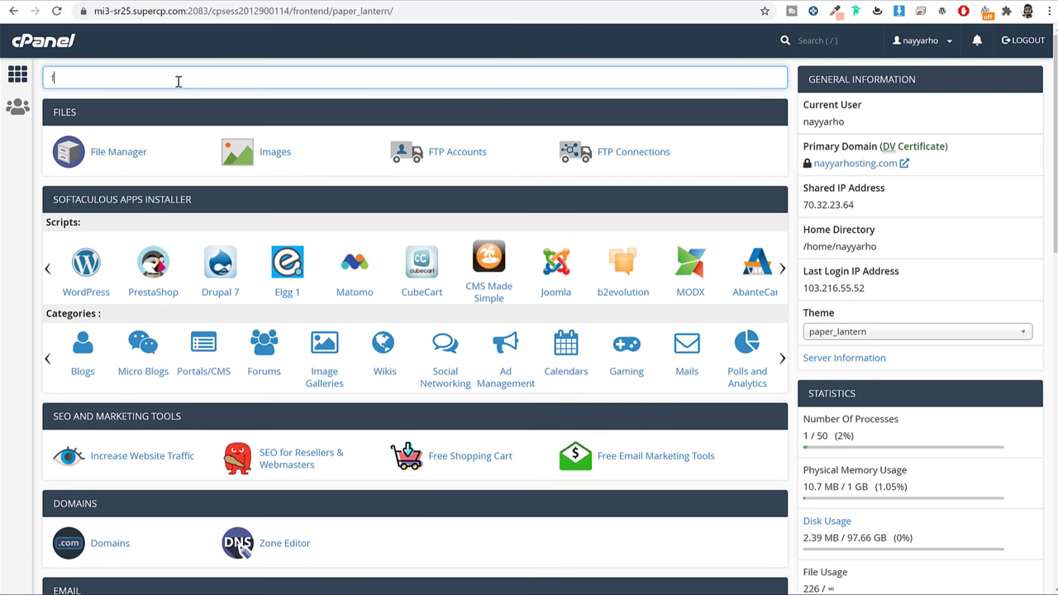
type("ile")
left_click(104, 156)
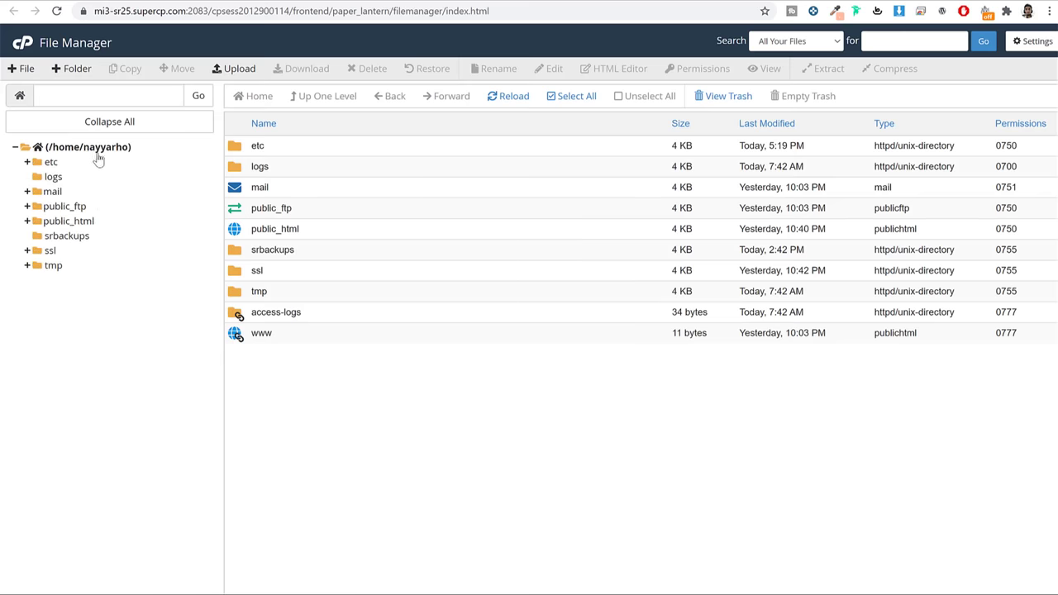
left_click(75, 220)
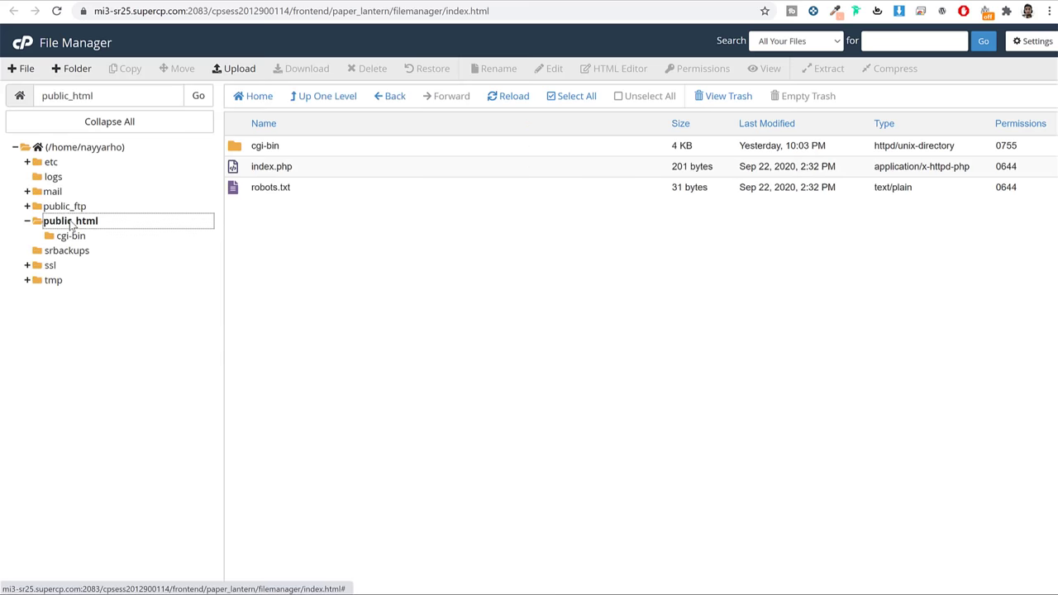
left_click(307, 165)
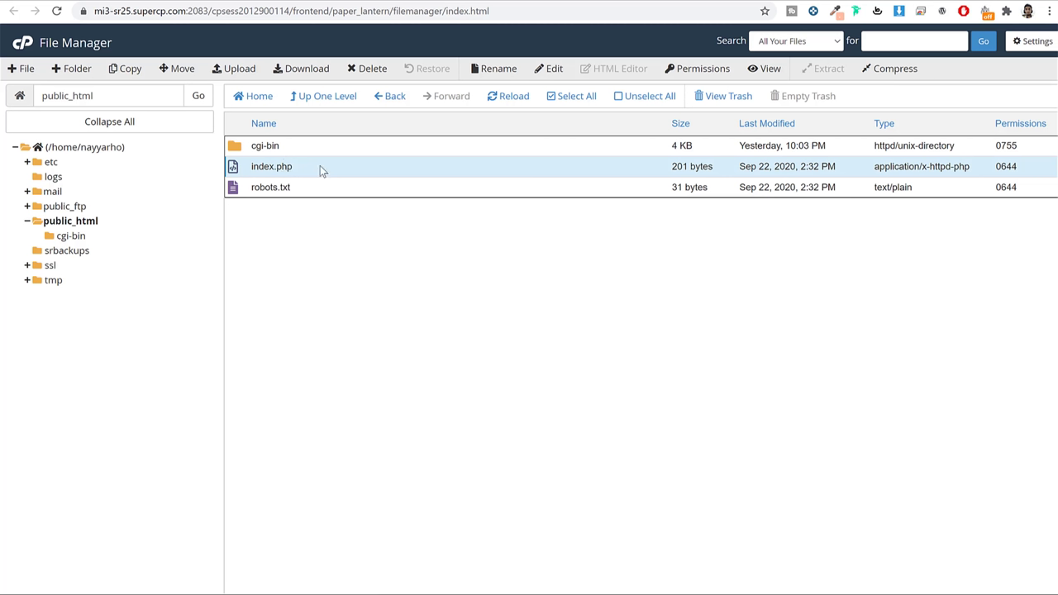
key("Delete")
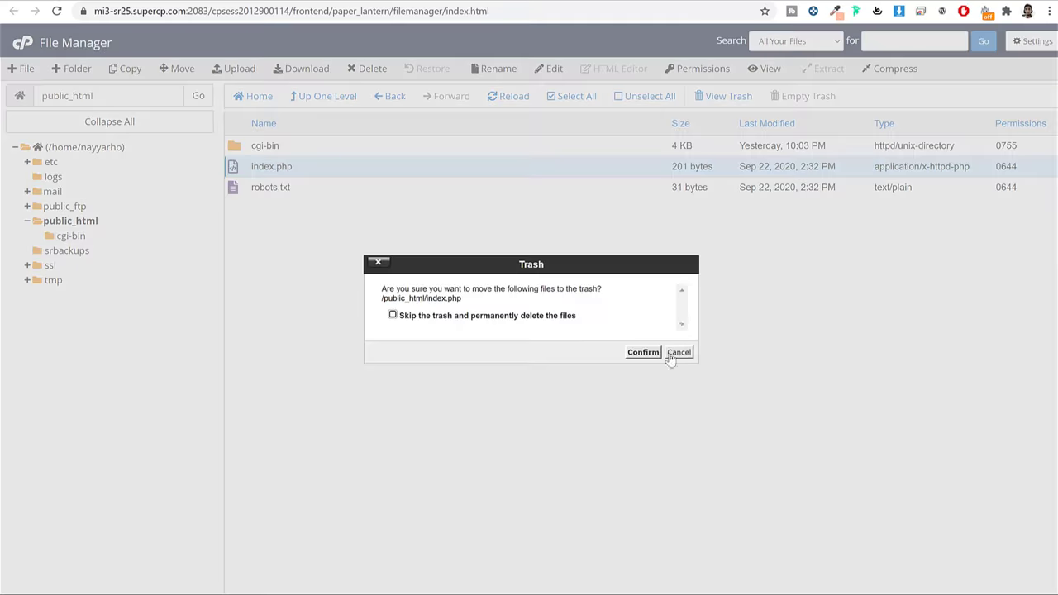
left_click(641, 354)
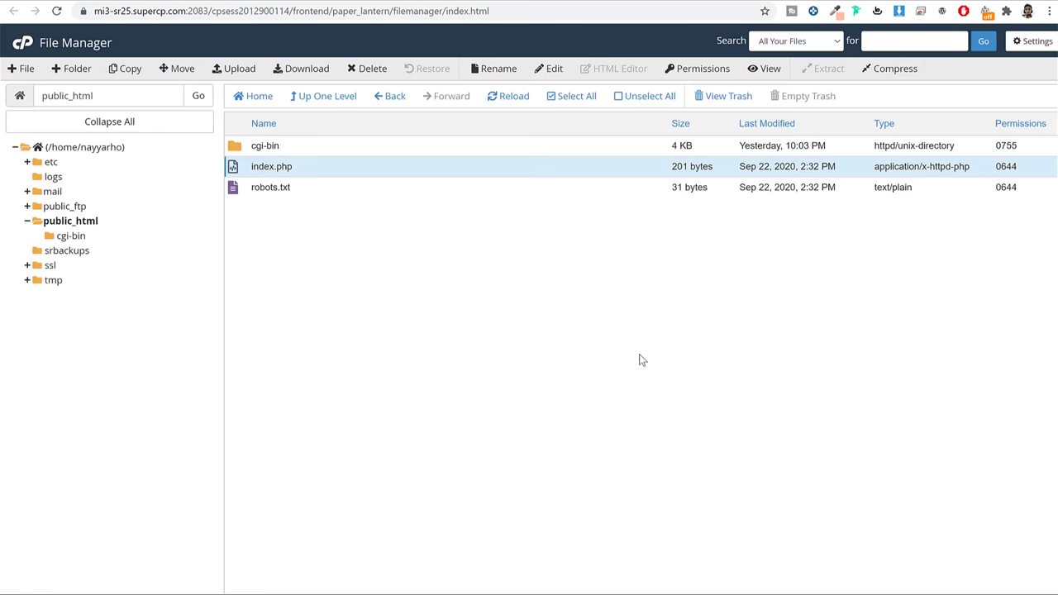
Empty the trash permanently and recheck public_html holds only cgi-bin and robots.txt
left_click(724, 103)
left_click(277, 145)
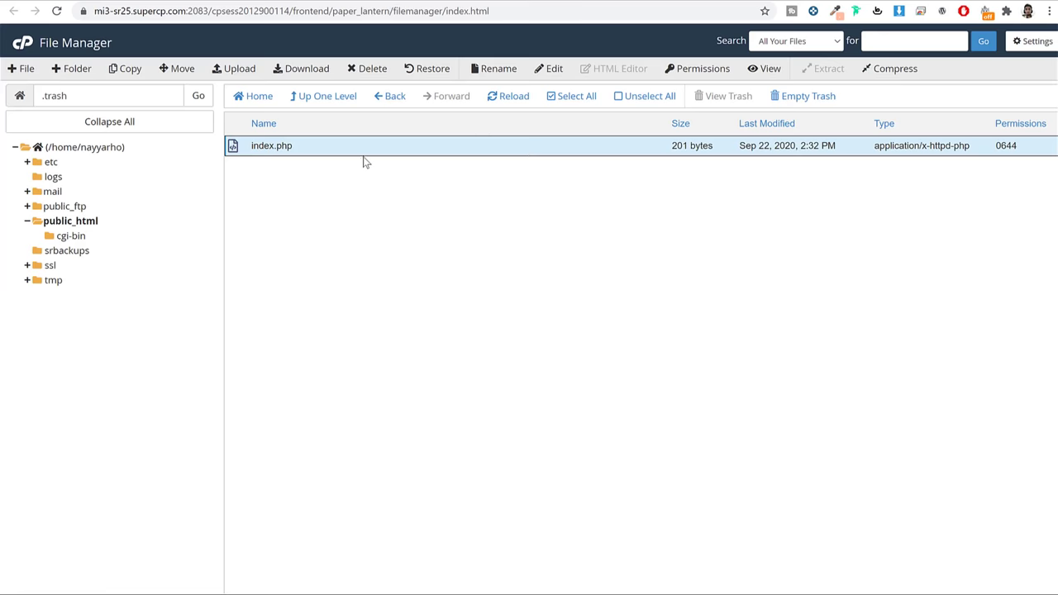
left_click(830, 103)
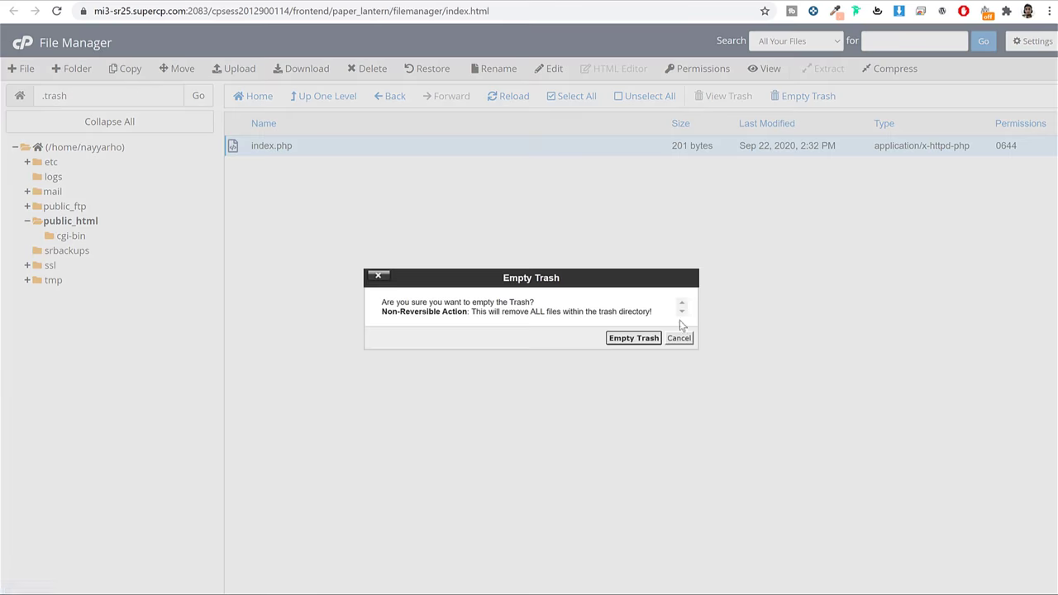
left_click(636, 338)
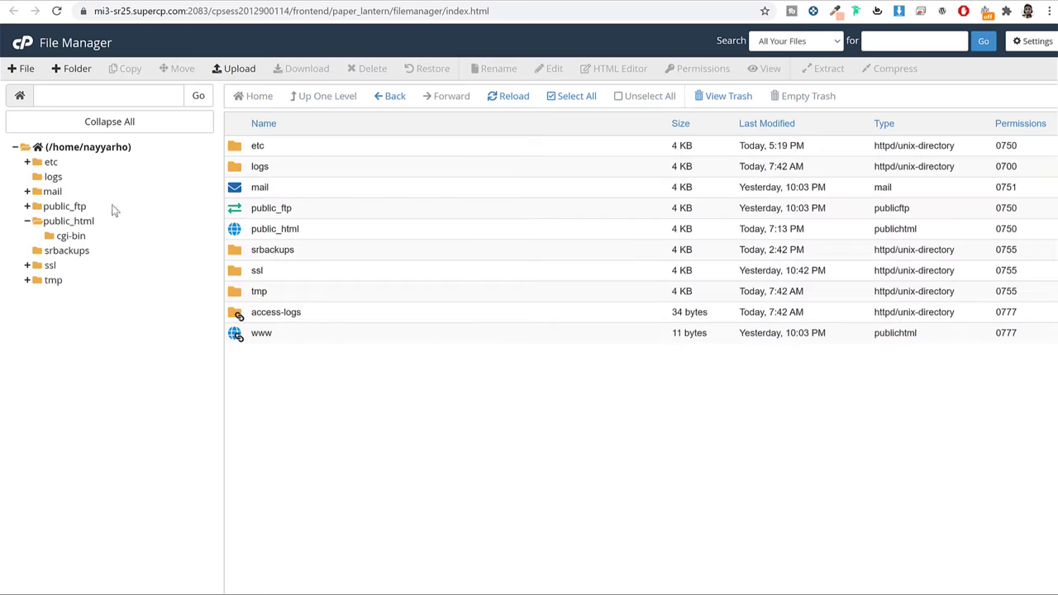
left_click(83, 220)
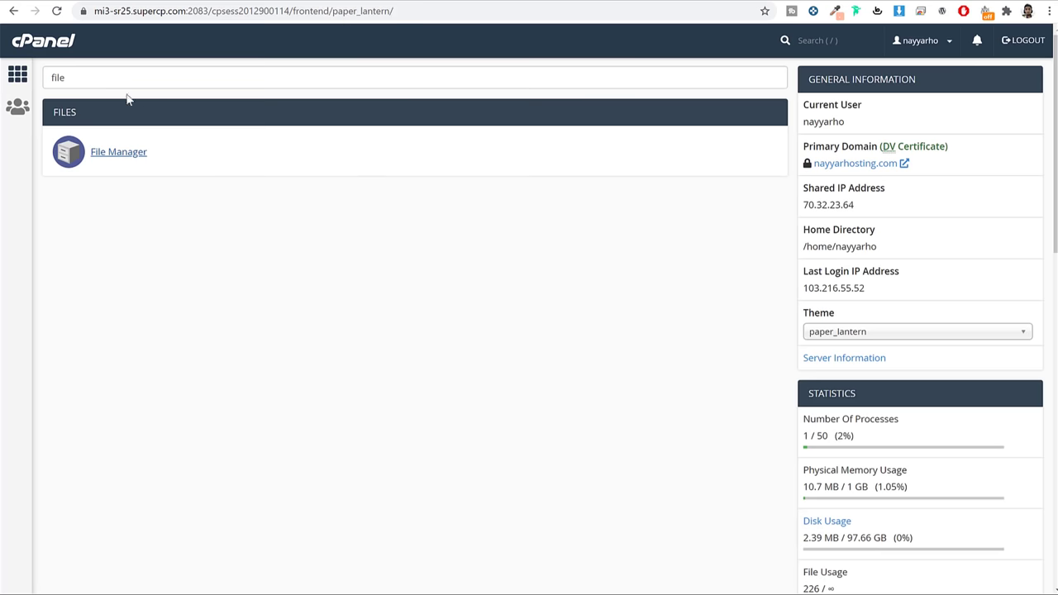
Search cPanel for 'sof' again and open Softaculous's WordPress overview page
triple_click(273, 68)
type("sof")
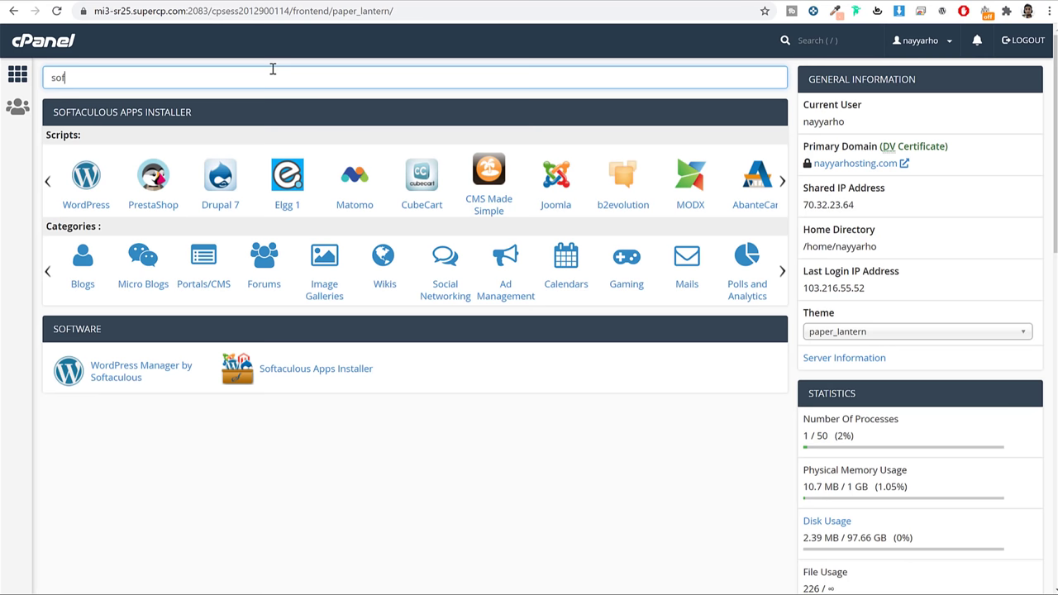
left_click(323, 371)
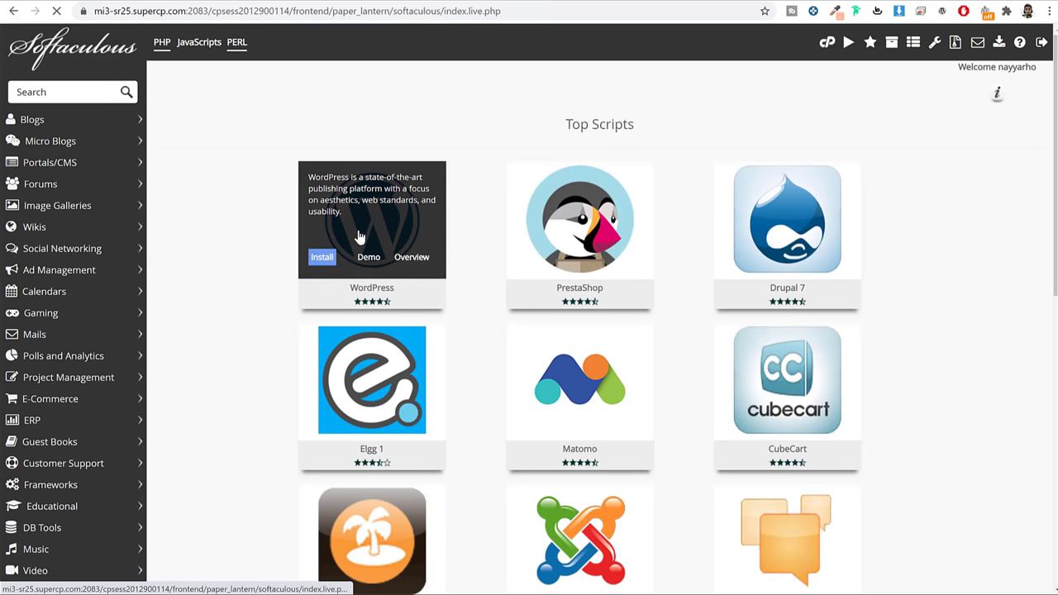
left_click(359, 238)
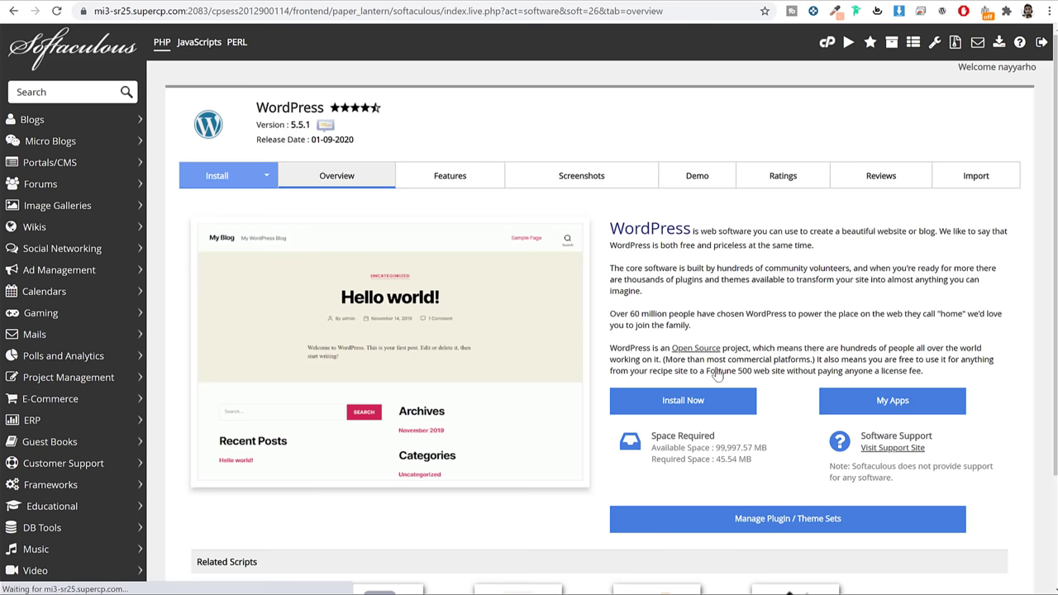
Open the install form, review the Site Name field, and run the WordPress installation
left_click(651, 401)
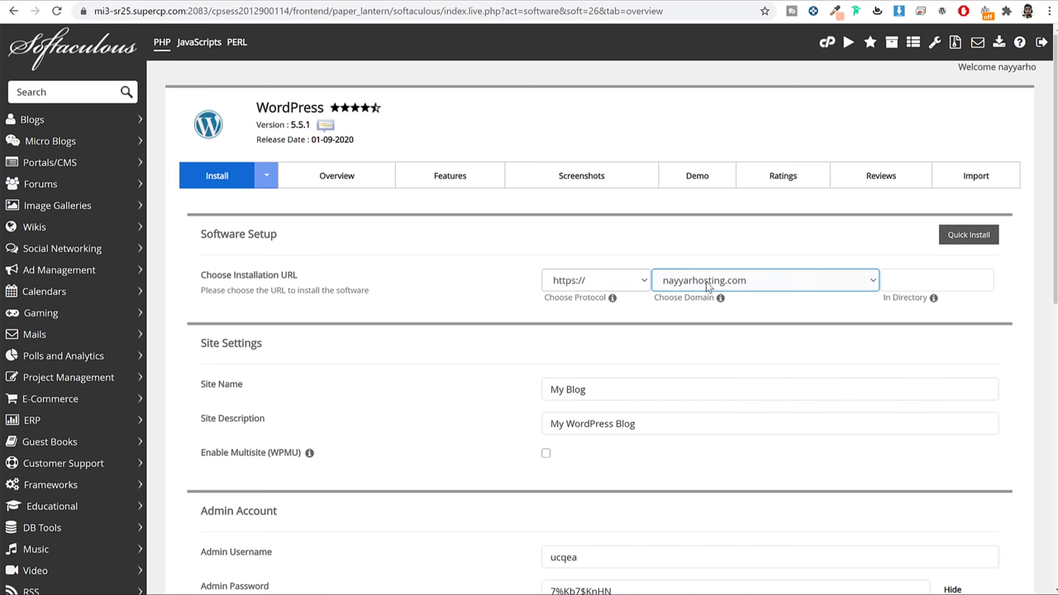
scroll(766, 402, "down", 3)
left_click(635, 195)
triple_click(634, 195)
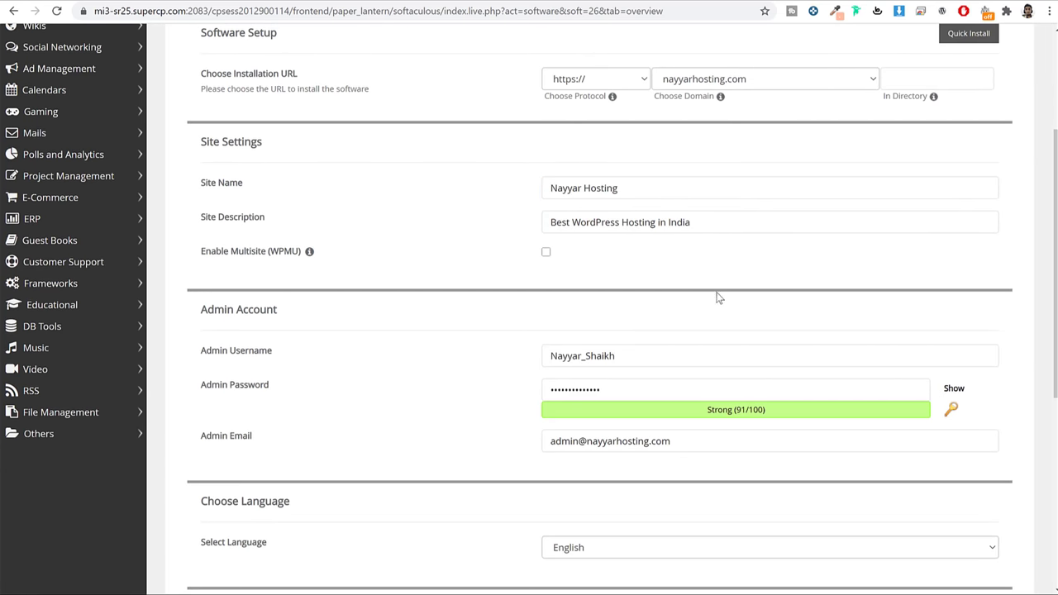
scroll(458, 250, "down", 2)
scroll(505, 229, "down", 2)
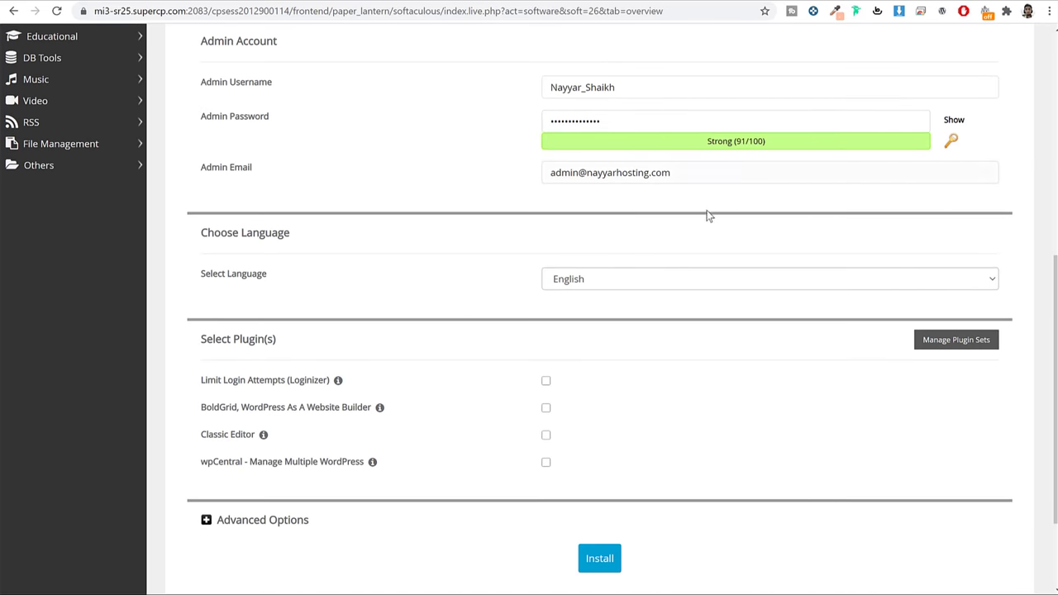
scroll(707, 214, "down", 2)
left_click(601, 429)
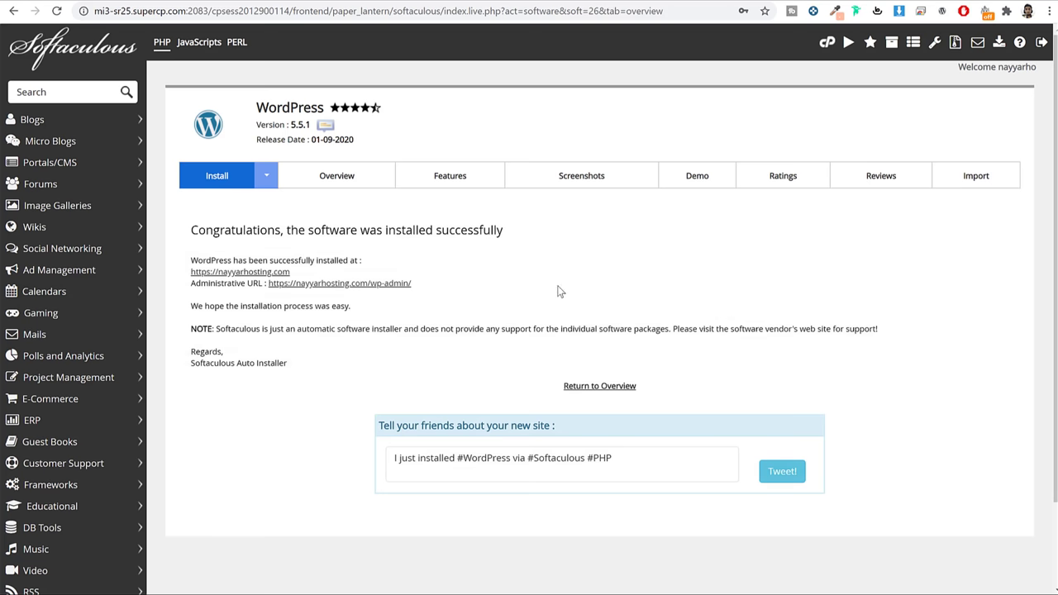
Open the new site URL and its /wp-admin/ URL in new browser tabs
right_click(245, 272)
left_click(258, 283)
right_click(388, 282)
left_click(400, 287)
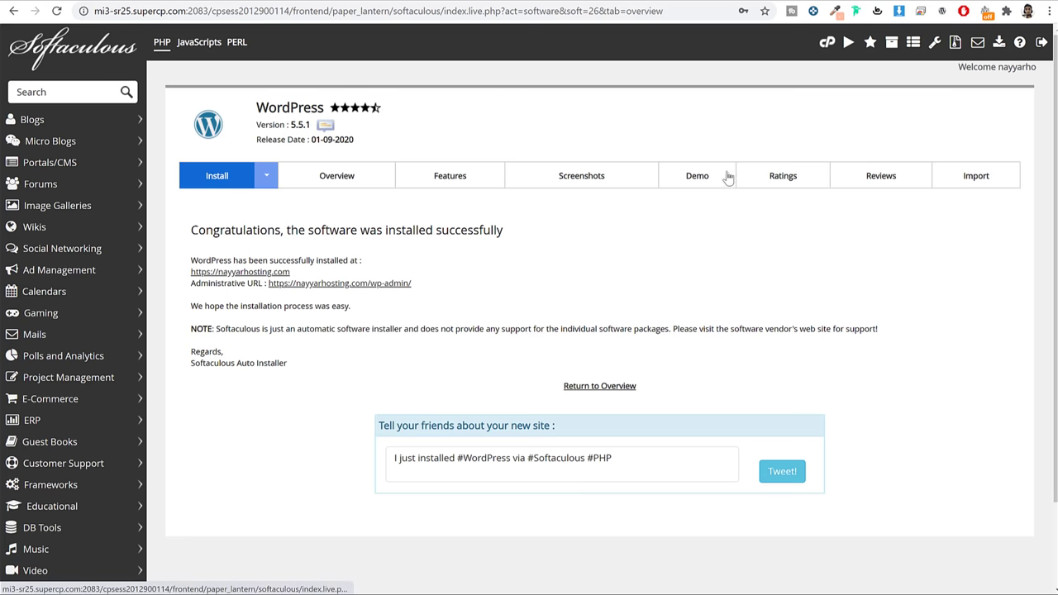
Switch to the new tabs to view the live front page and WordPress dashboard
key("ctrl+Tab")
scroll(666, 248, "down", 5)
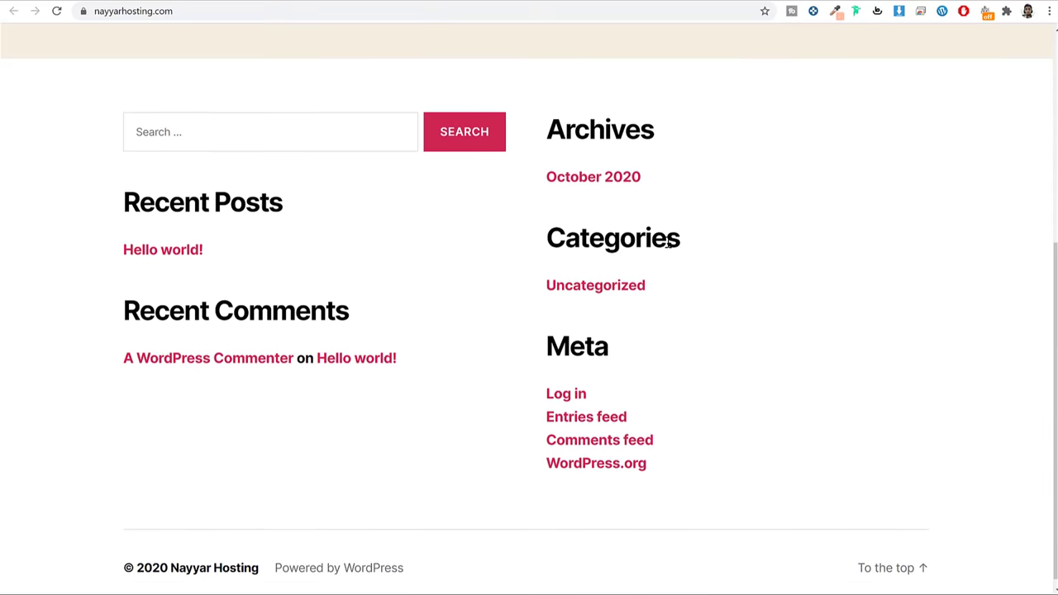
scroll(676, 285, "up", 5)
key("ctrl+Tab")
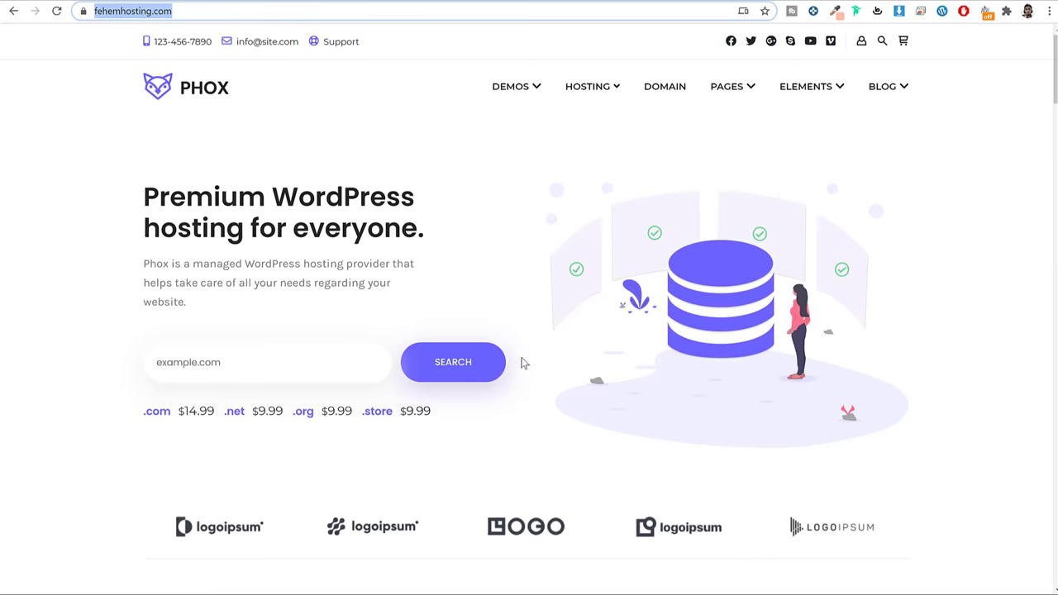
Scroll down through the PHOX demo homepage and back up to the top
scroll(584, 389, "down", 10)
scroll(593, 430, "up", 2)
scroll(593, 429, "up", 8)
scroll(593, 297, "down", 7)
scroll(592, 316, "up", 7)
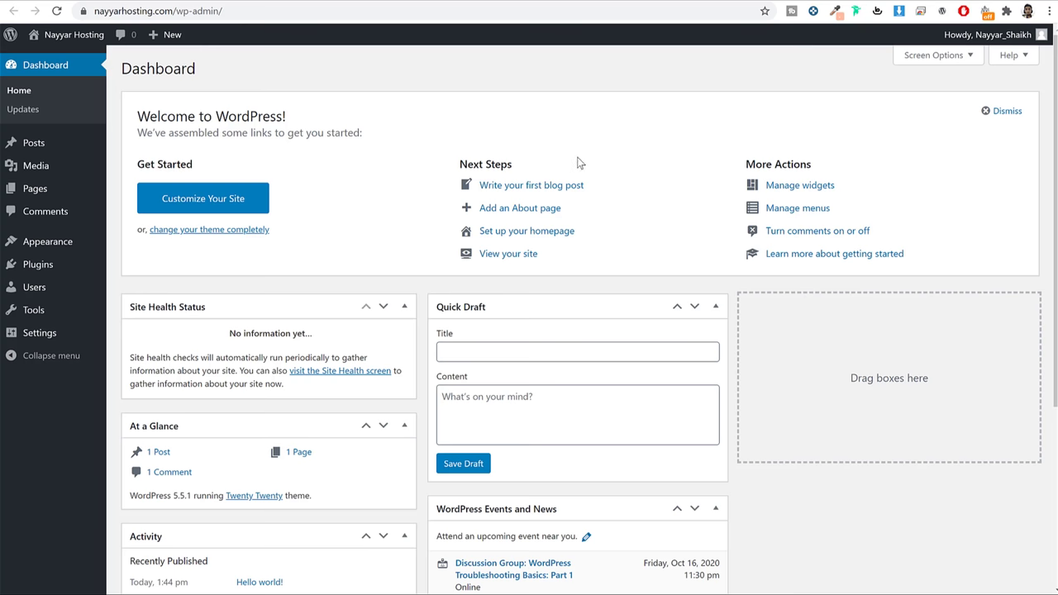
left_click(256, 13)
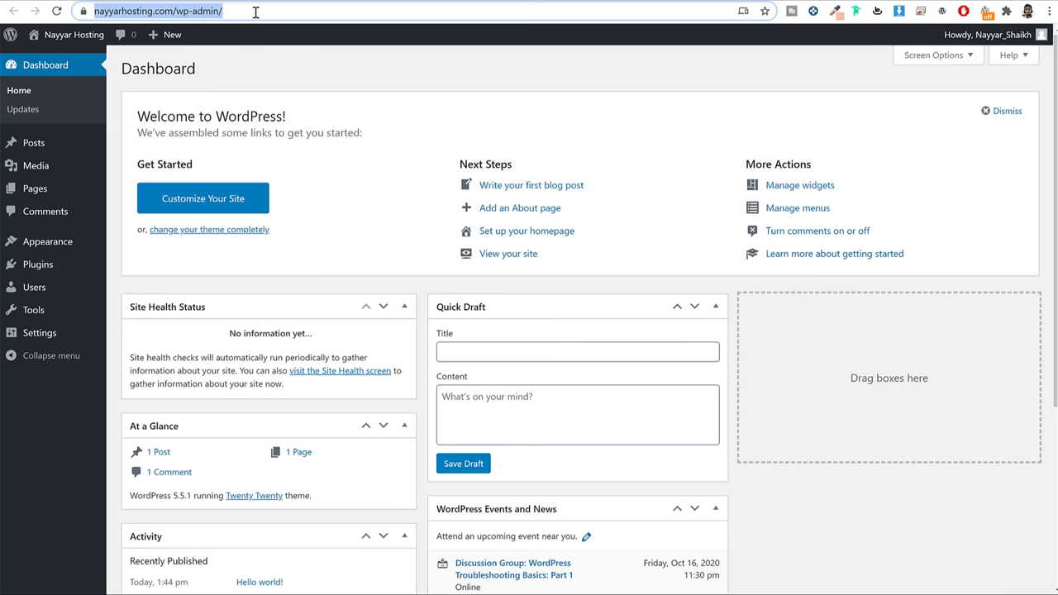
left_click(168, 13)
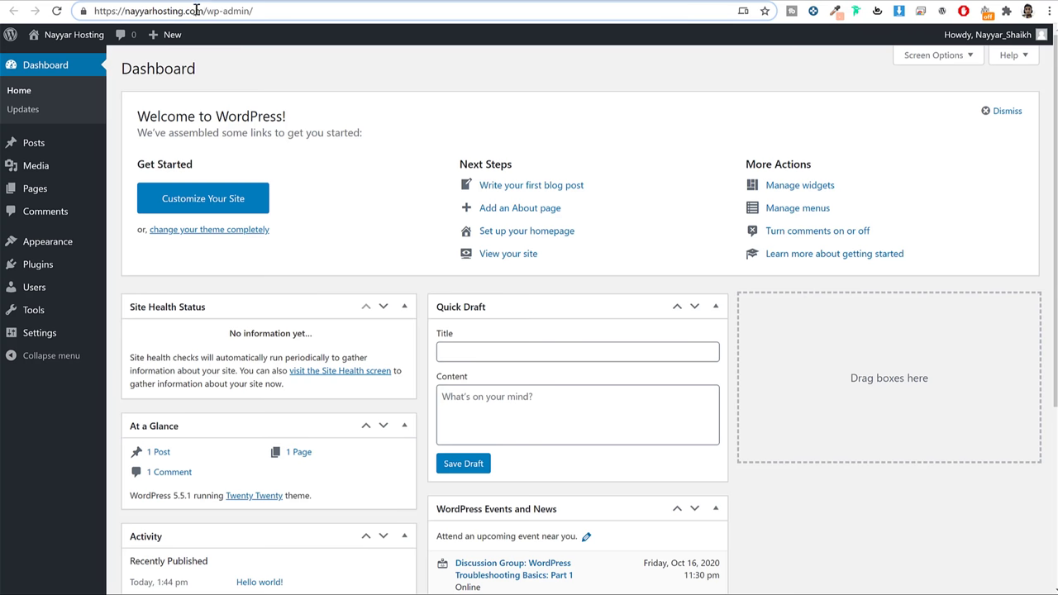
key("shift+Home")
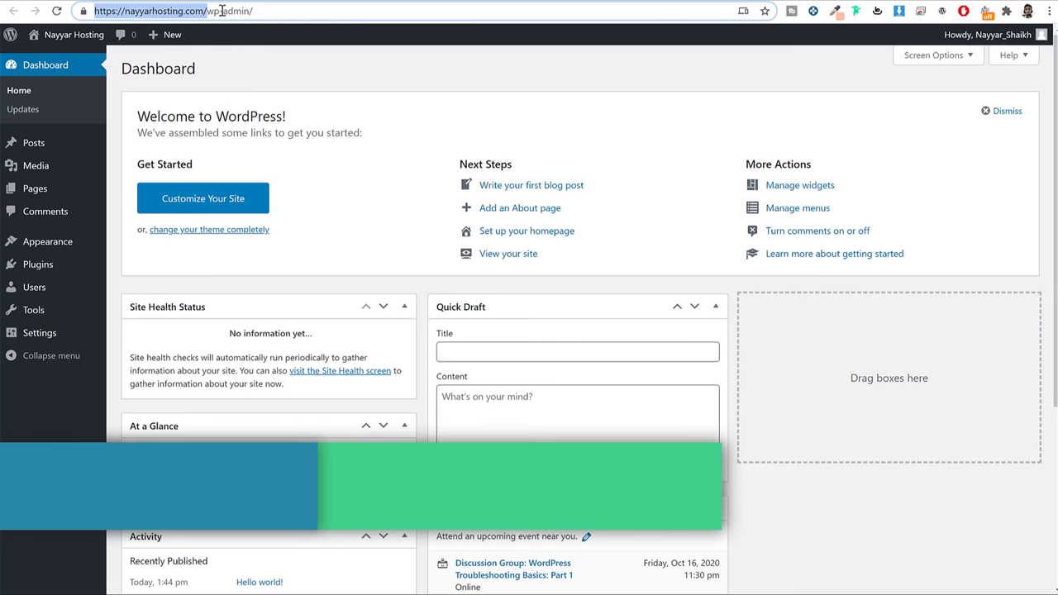
key("shift+End")
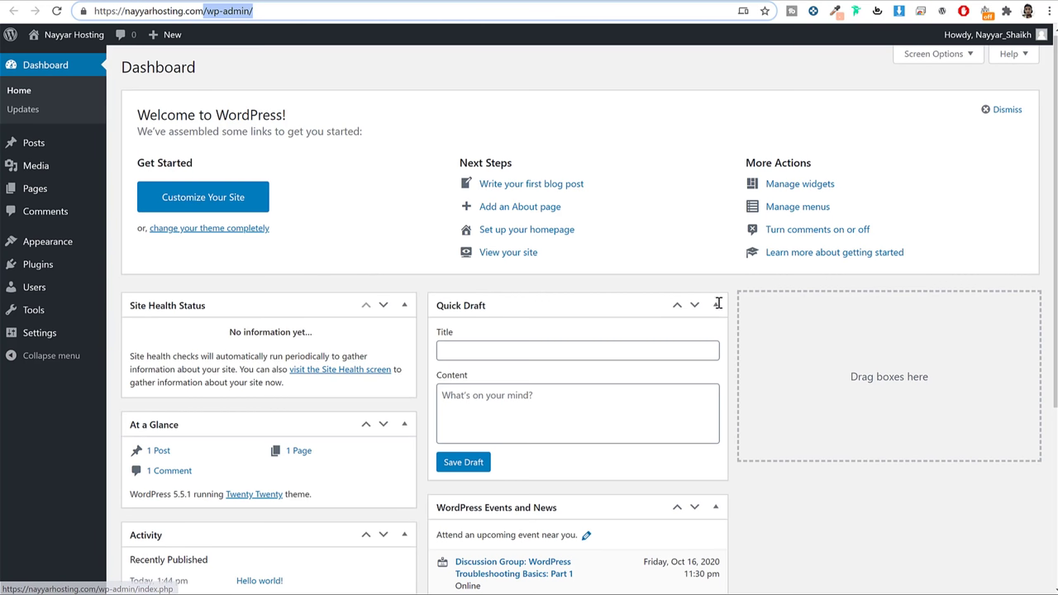
View the Posts list with 'Hello world!', then the empty Media library
scroll(739, 331, "down", 4)
scroll(748, 360, "up", 4)
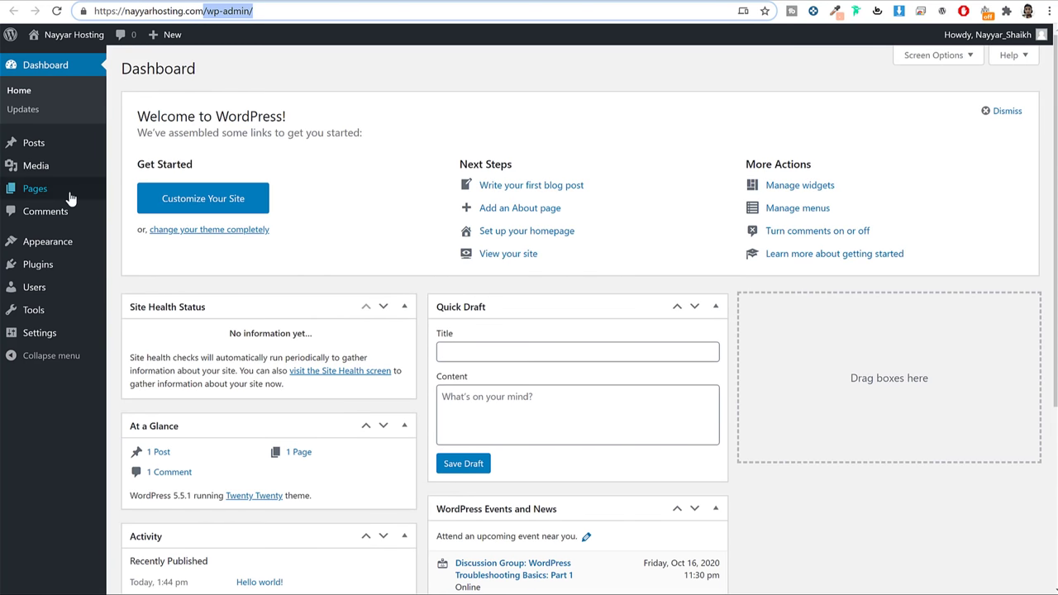
left_click(60, 156)
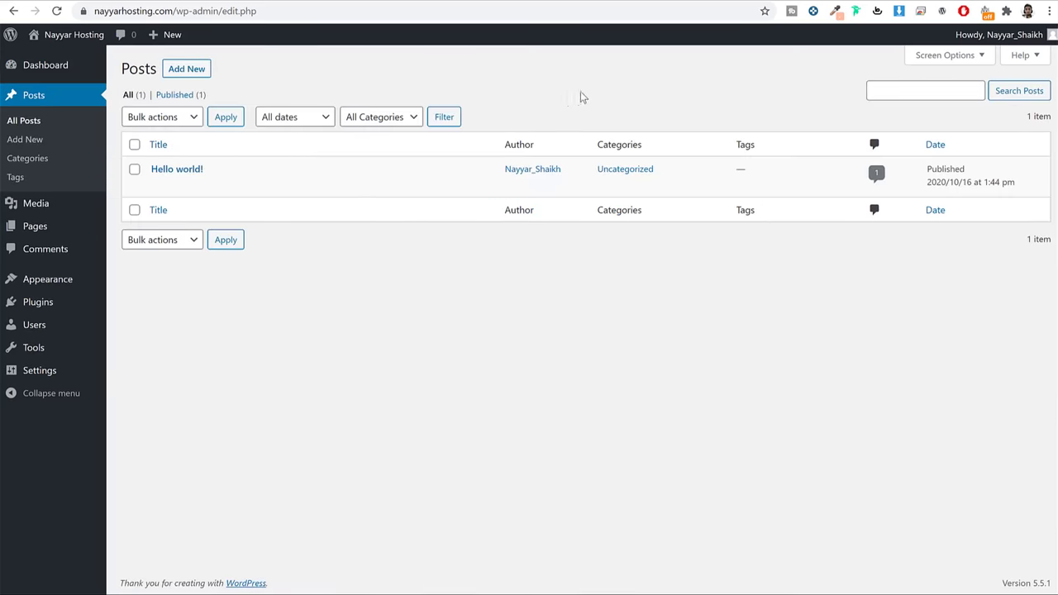
left_click(34, 207)
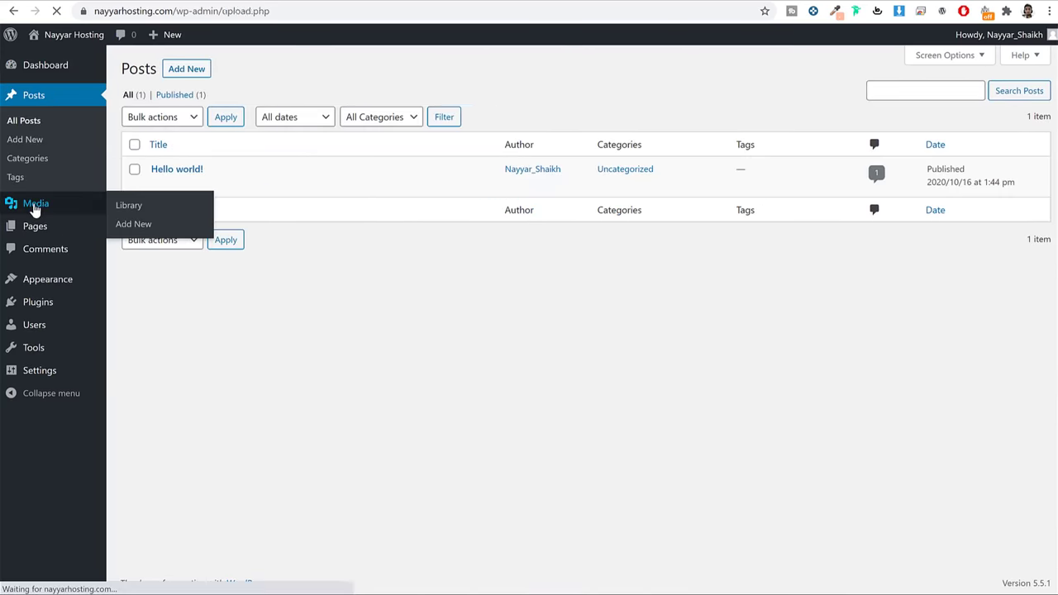